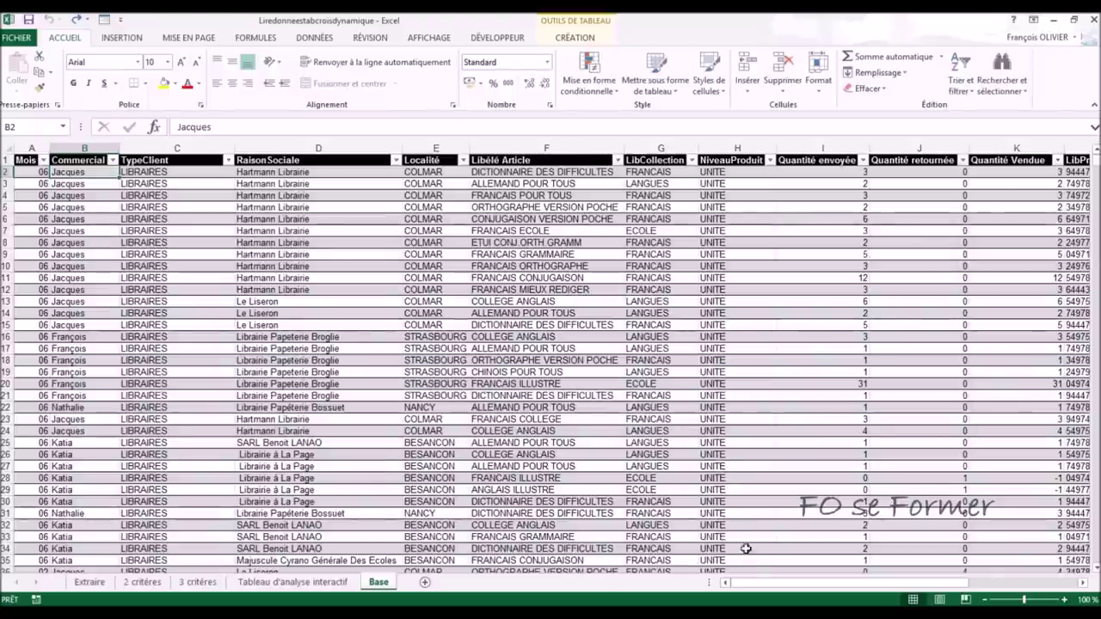
# Step: Scroll across the Base sheet, then switch to the Extraire sheet with the salesperson pivot
pyautogui.moveTo(755, 585)
pyautogui.mouseDown()
pyautogui.moveTo(824, 591)
pyautogui.moveTo(738, 592)
pyautogui.mouseUp()
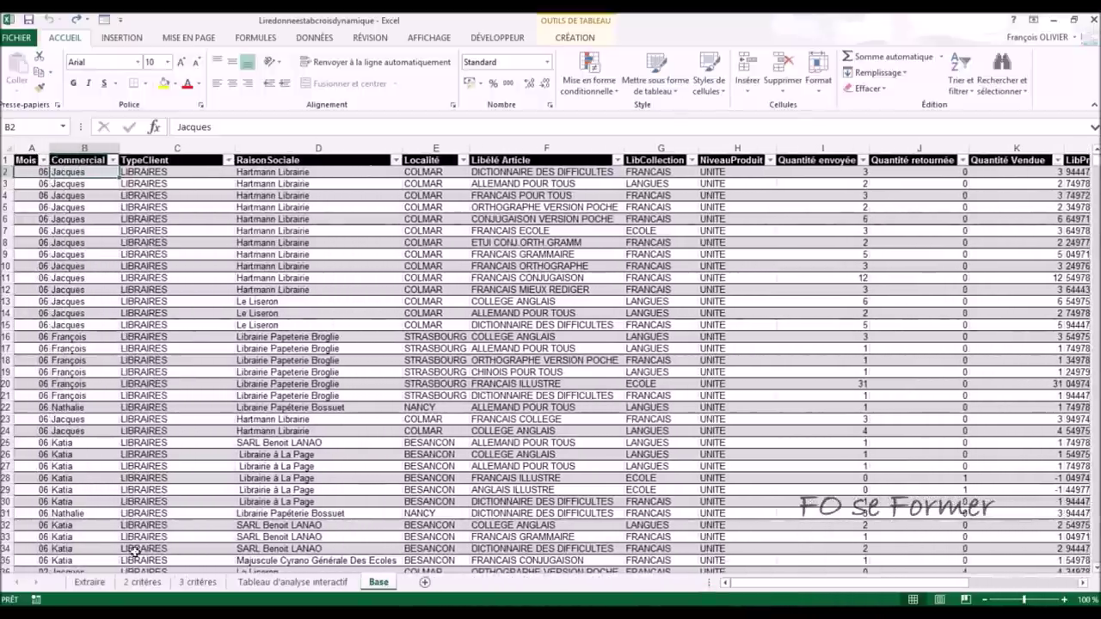
pyautogui.click(90, 582)
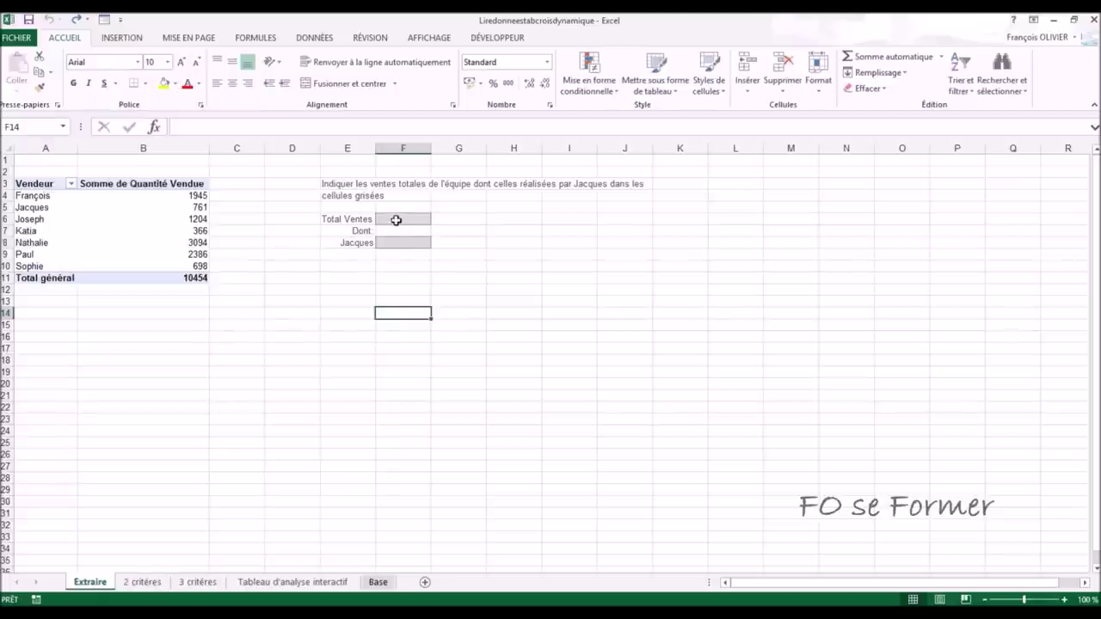
pyautogui.click(396, 219)
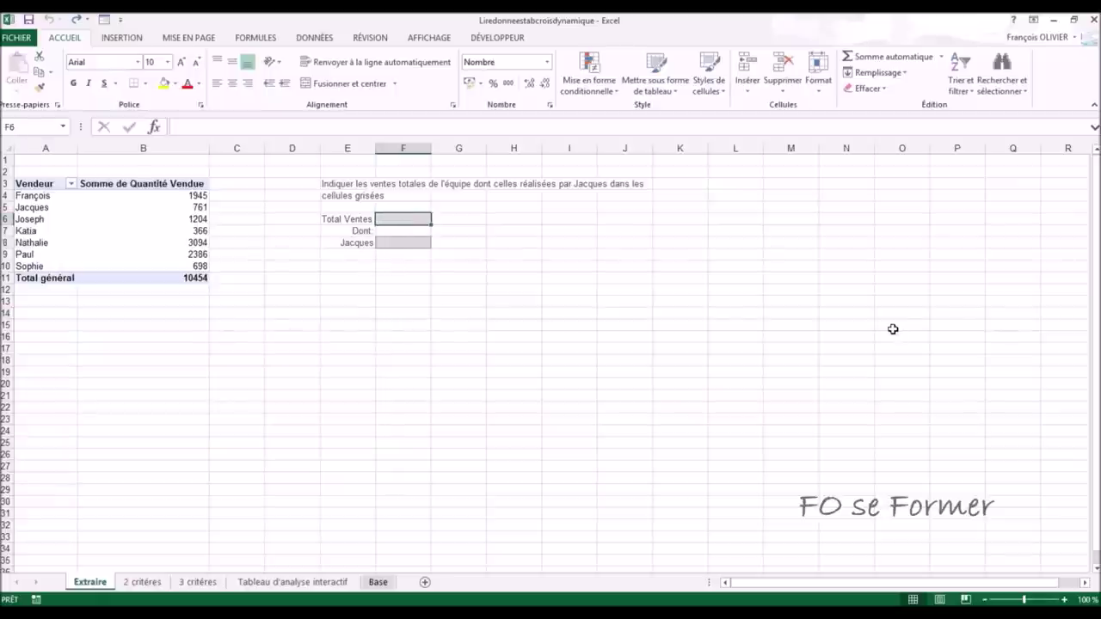
pyautogui.write('=')
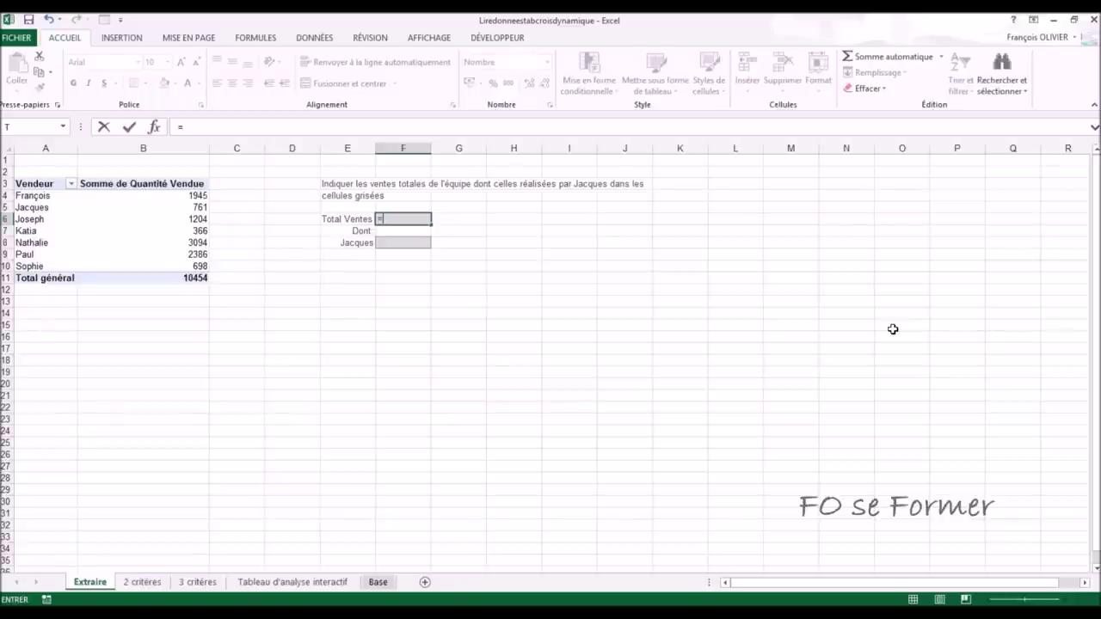
pyautogui.click(193, 278)
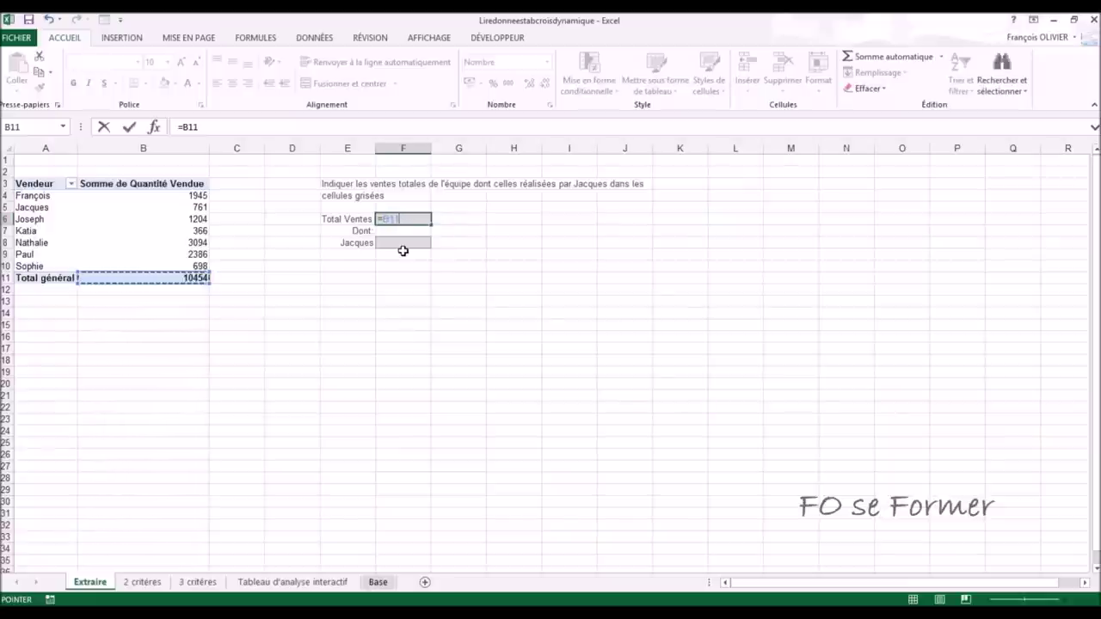
pyautogui.press('Escape')
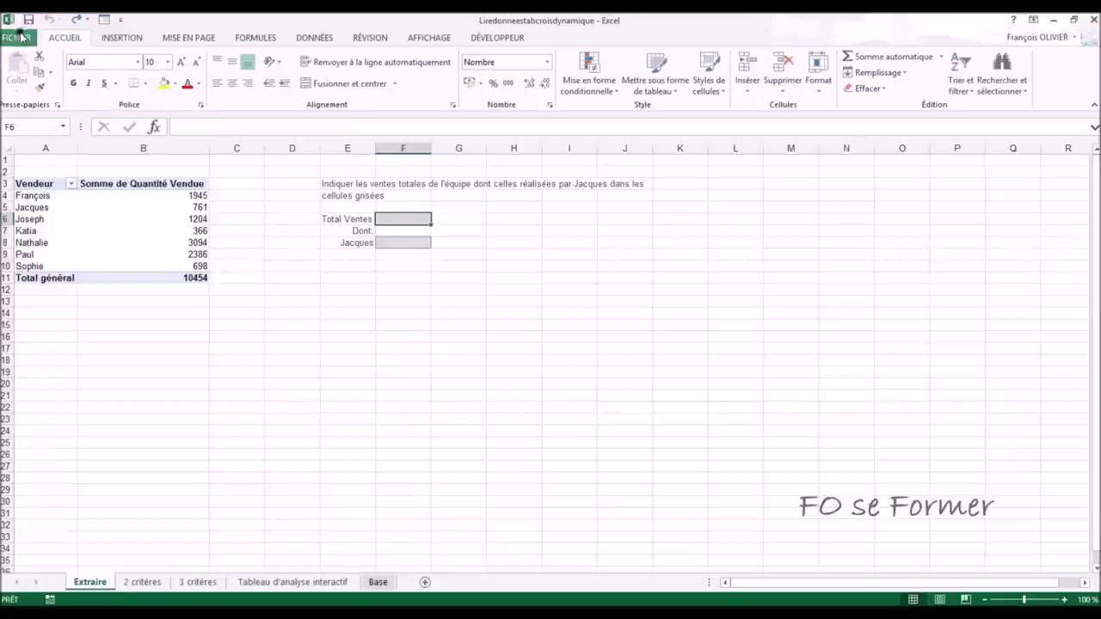
pyautogui.click(19, 40)
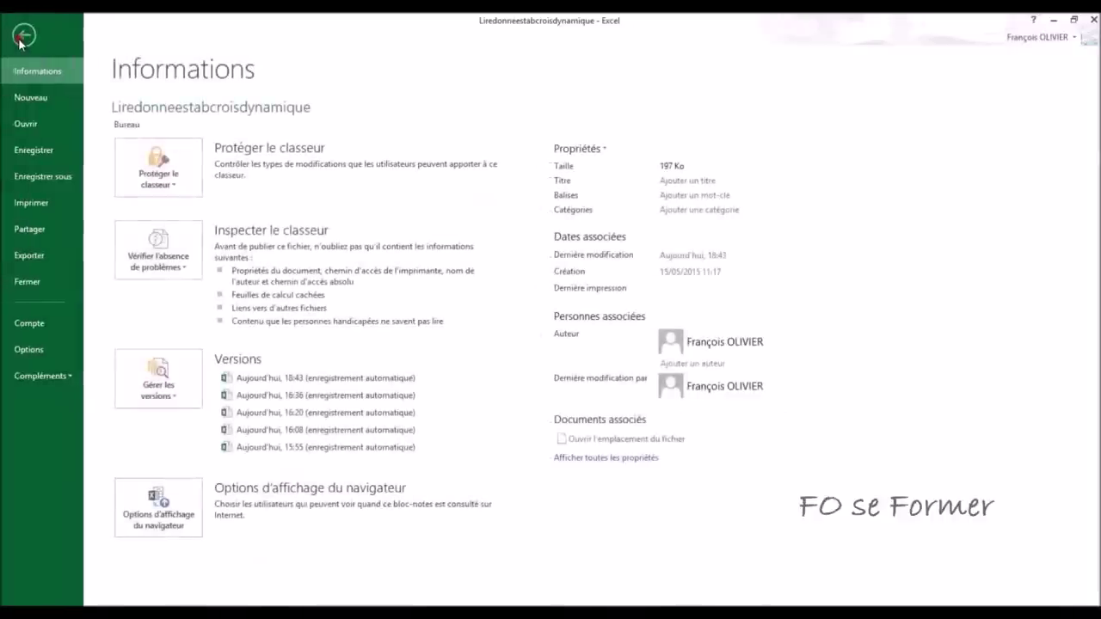
# Step: Turn on 'Utiliser les fonctions LIREDONNEESTABCROISDYNAMIQUE' in the Formules options
pyautogui.click(37, 353)
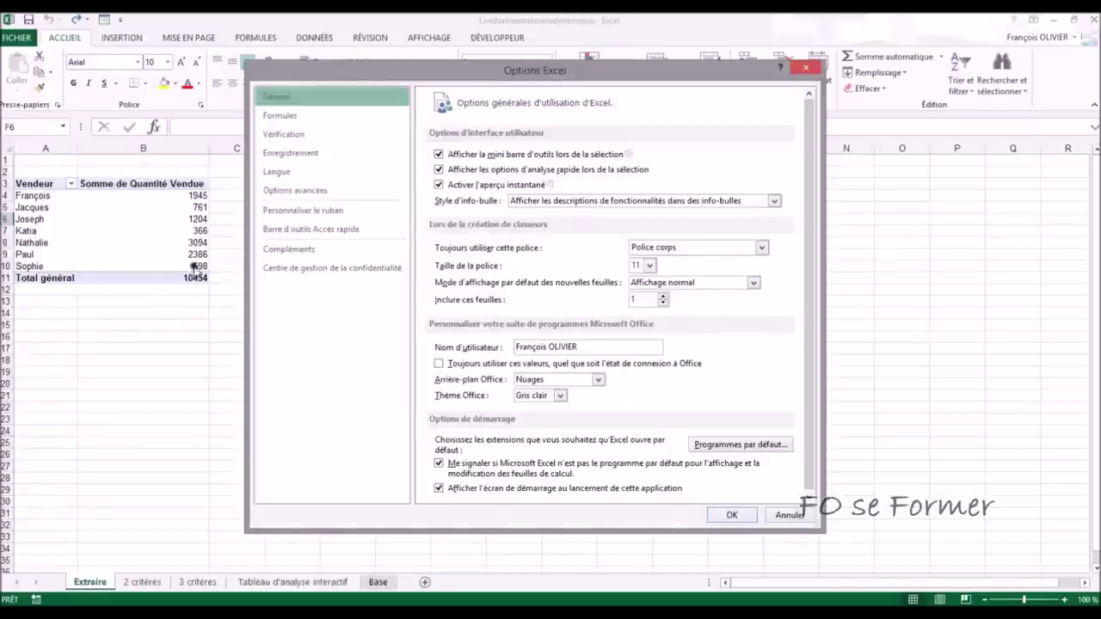
pyautogui.click(312, 118)
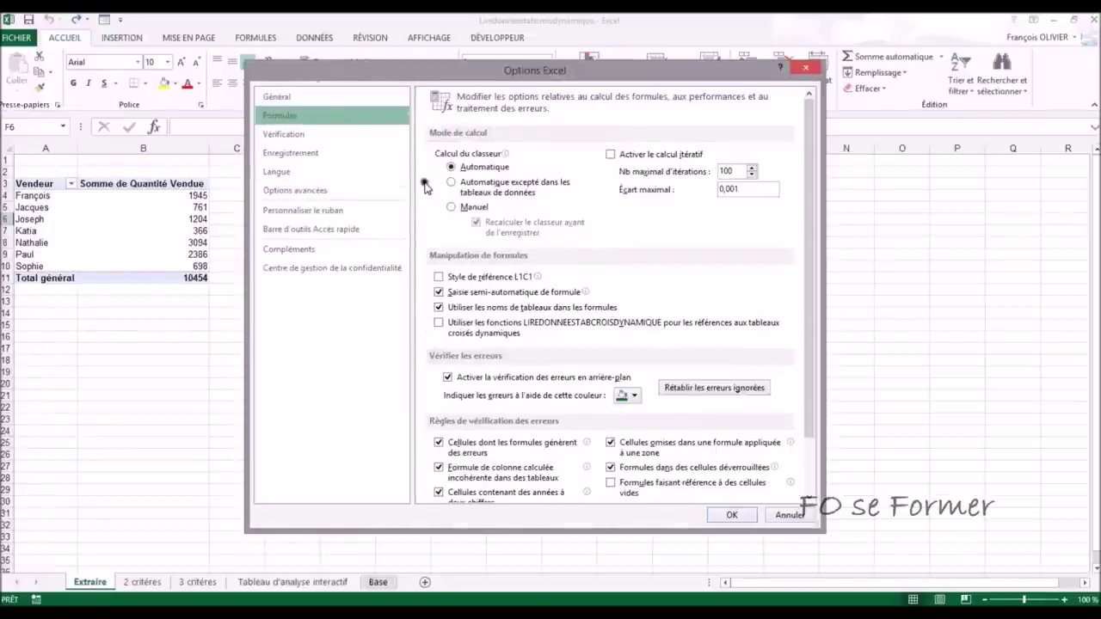
pyautogui.click(438, 323)
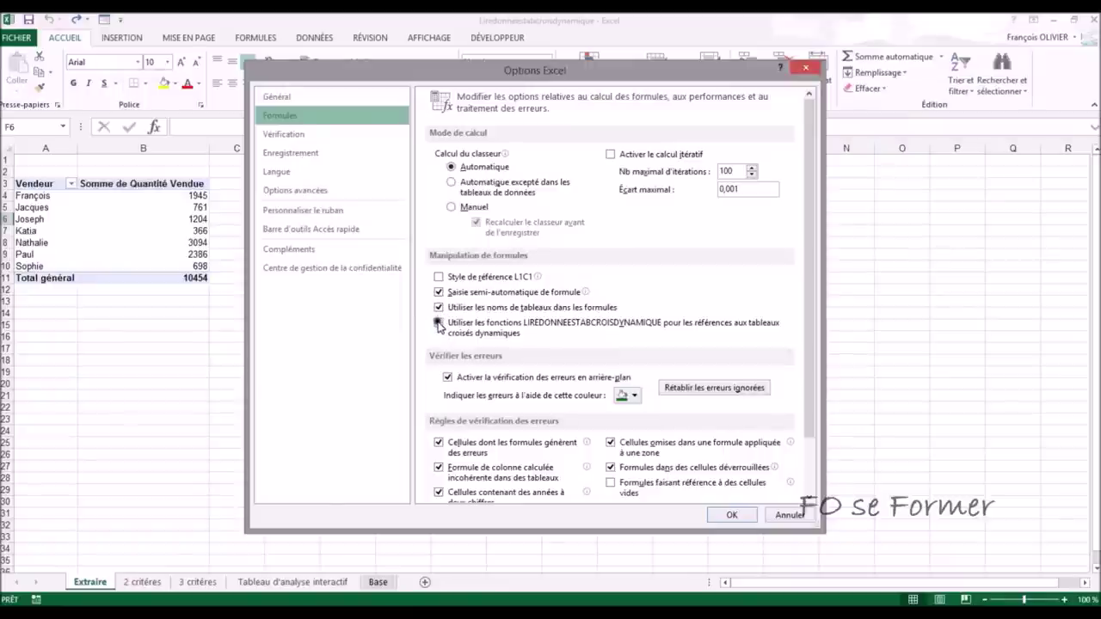
pyautogui.click(438, 324)
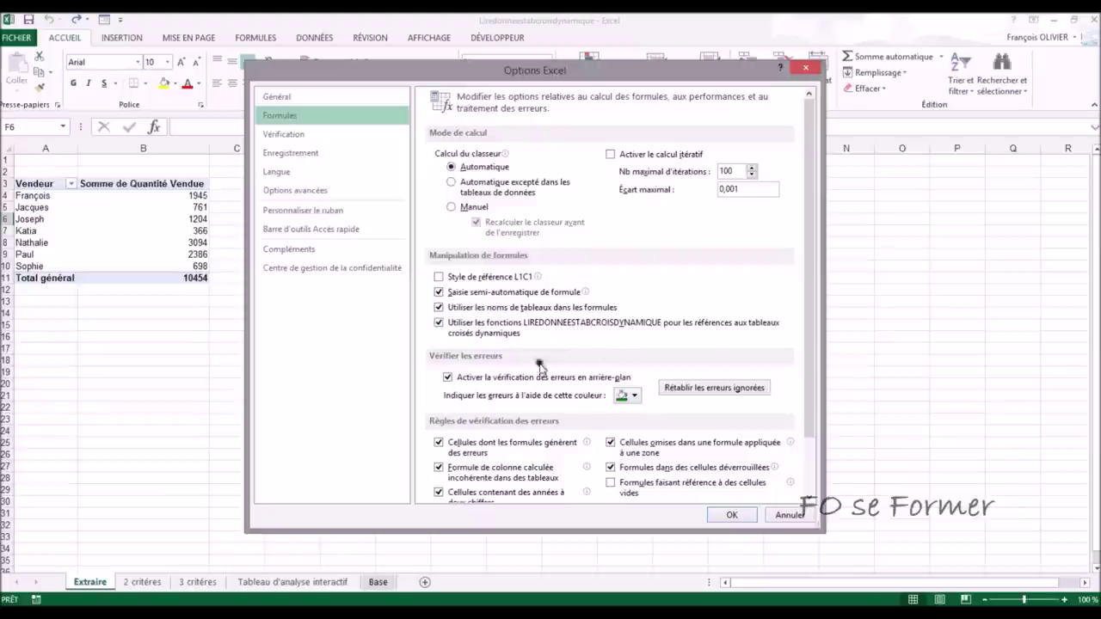
pyautogui.click(728, 515)
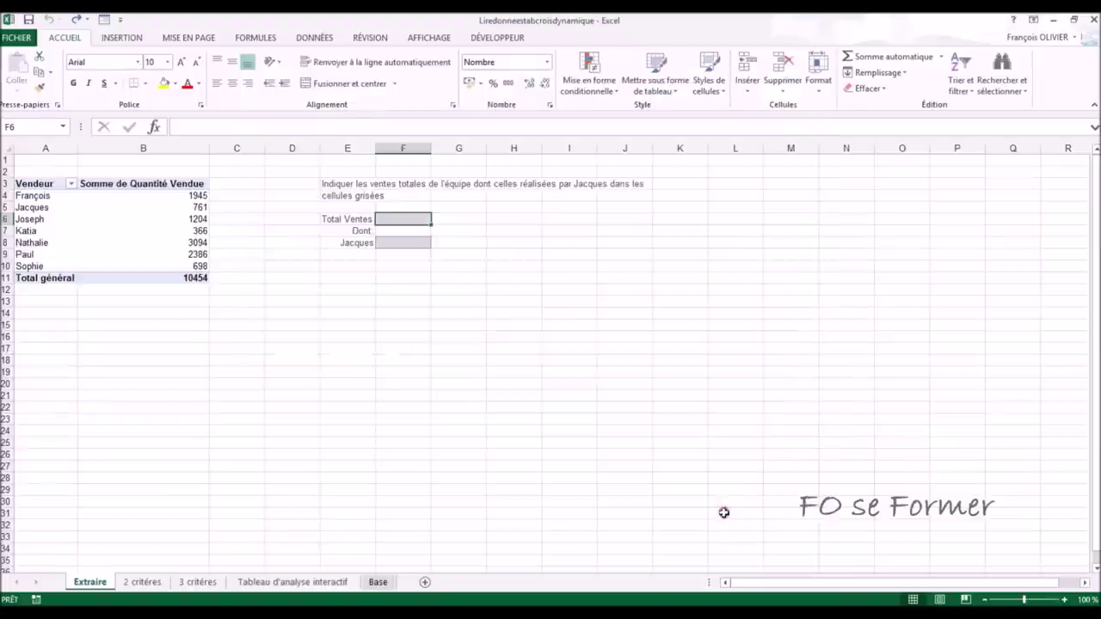
# Step: Enter =LIREDONNEESTABCROISDYNAMIQUE("Quantité Vendue";$A$3) in F6 by referencing the pivot grand total
pyautogui.write('=')
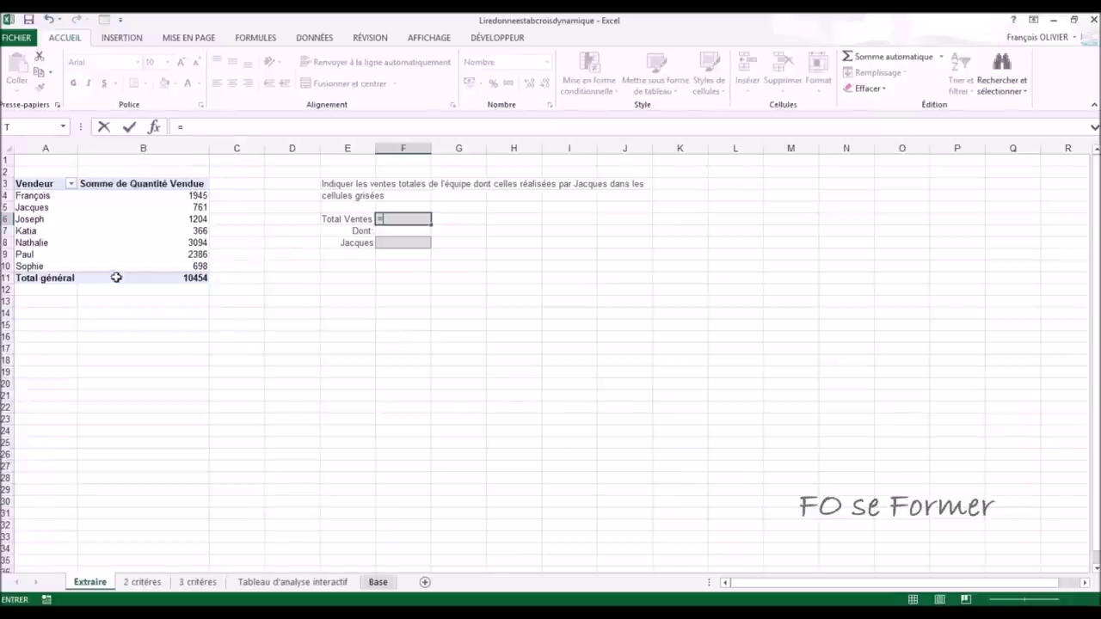
pyautogui.click(188, 276)
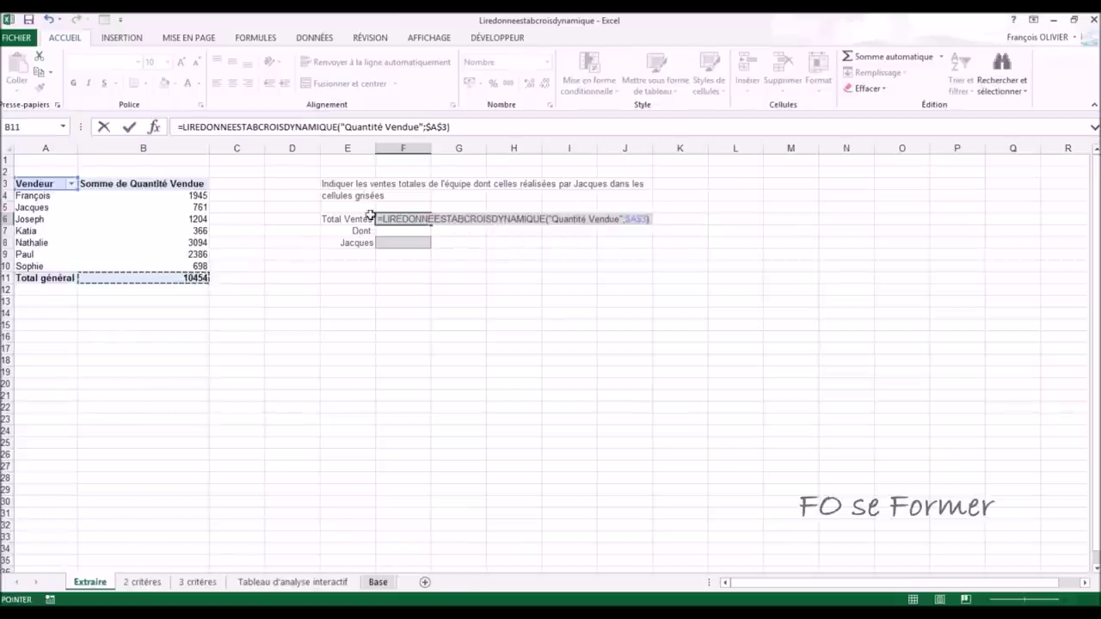
pyautogui.click(154, 128)
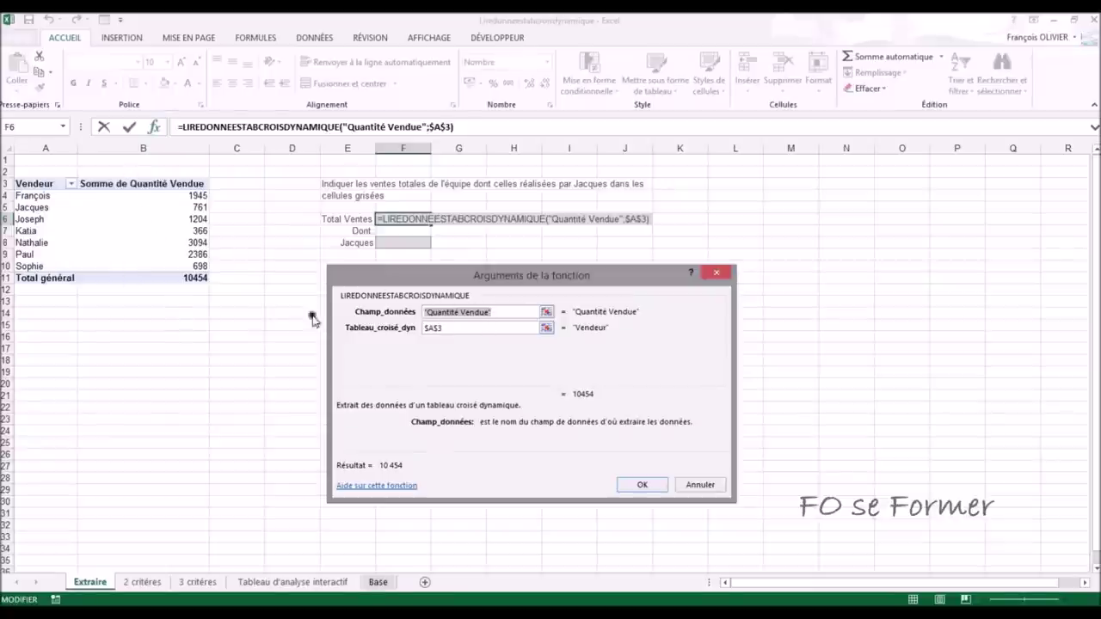
pyautogui.click(443, 329)
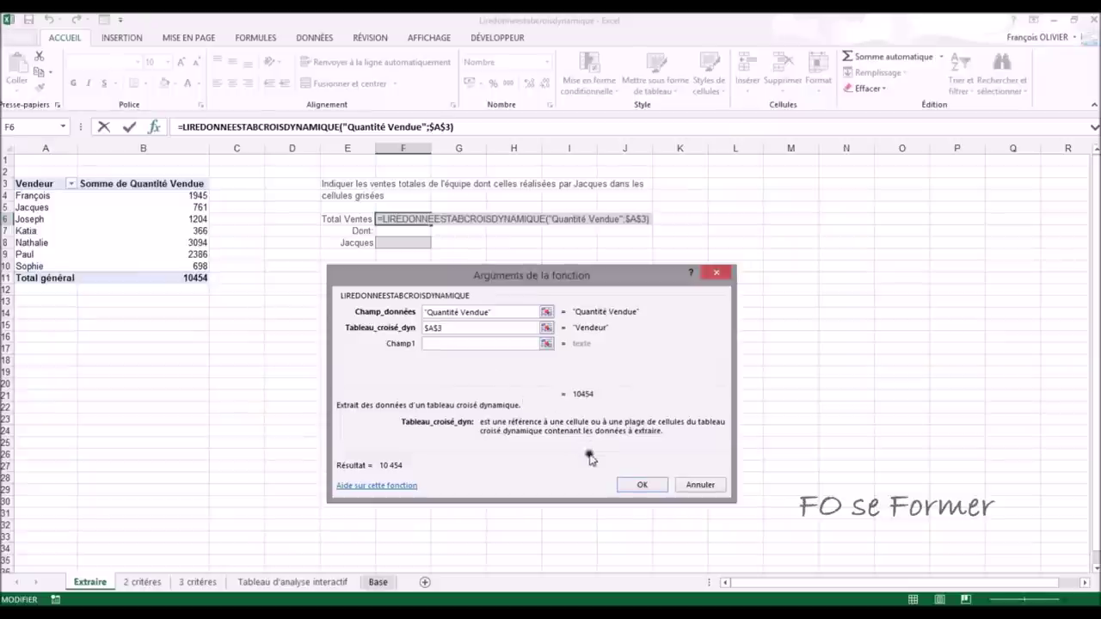
pyautogui.click(638, 484)
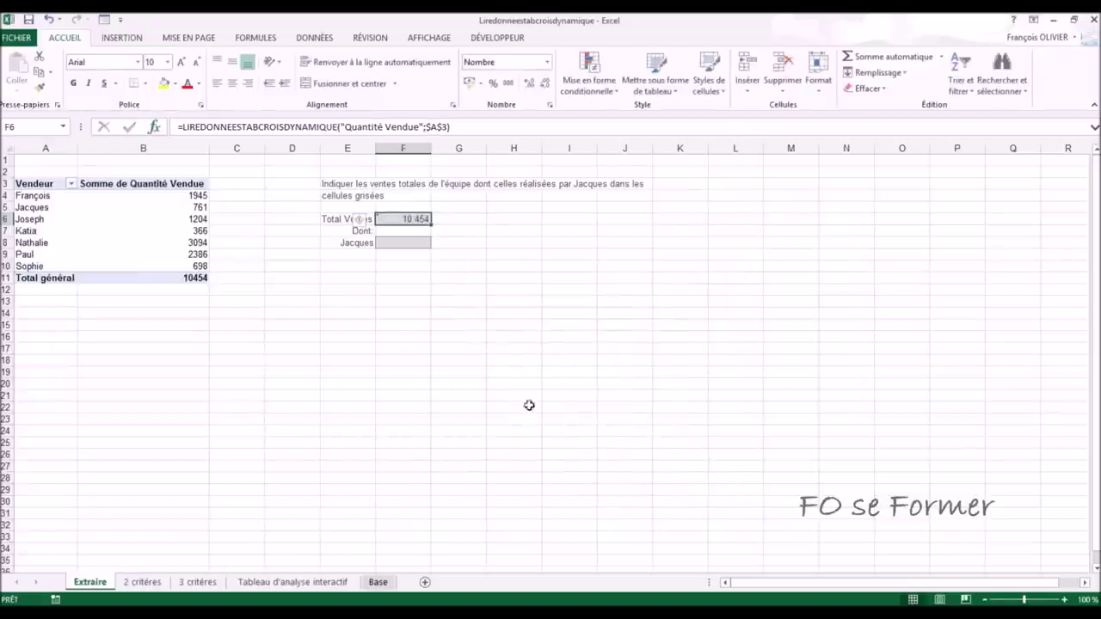
# Step: Point F8 at Jacques's 761 pivot total, checking the Commercial and Jacques arguments
pyautogui.click(421, 245)
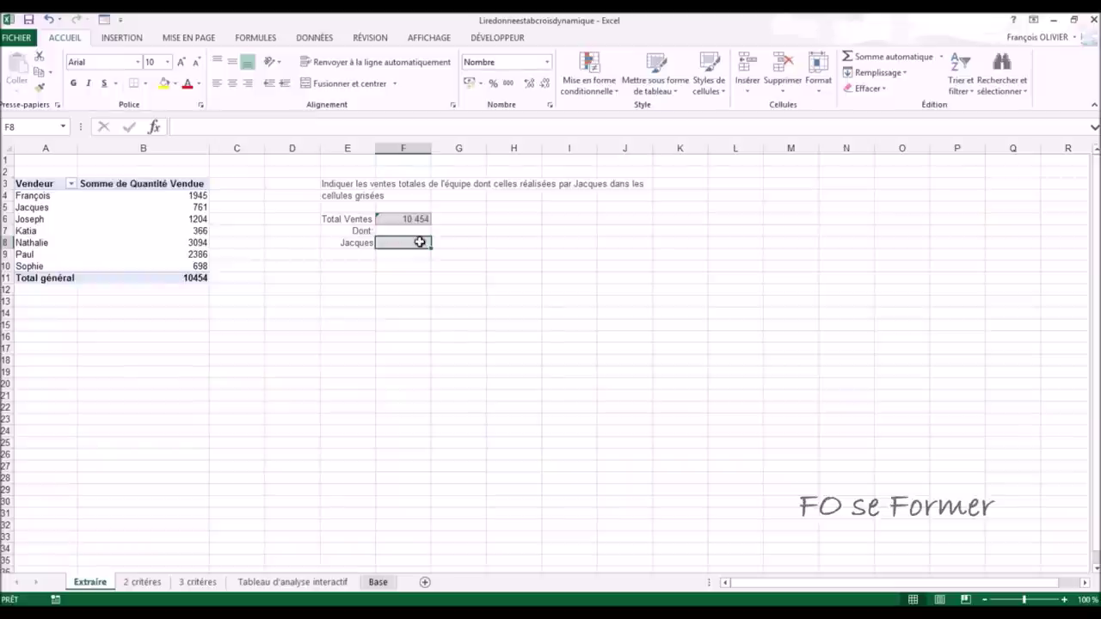
pyautogui.write('=')
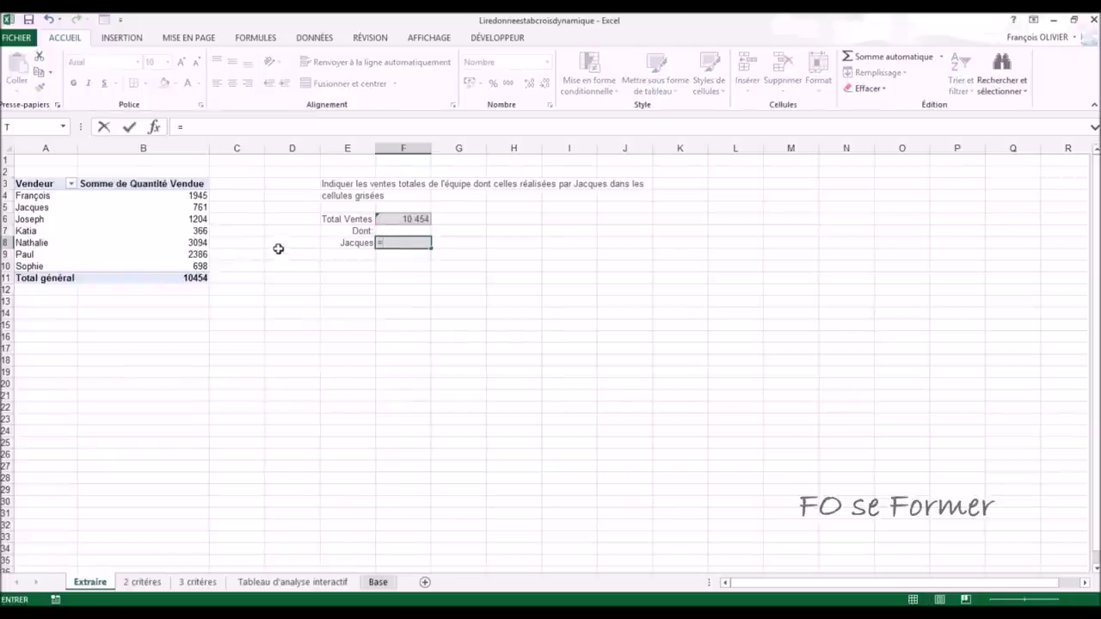
pyautogui.click(194, 207)
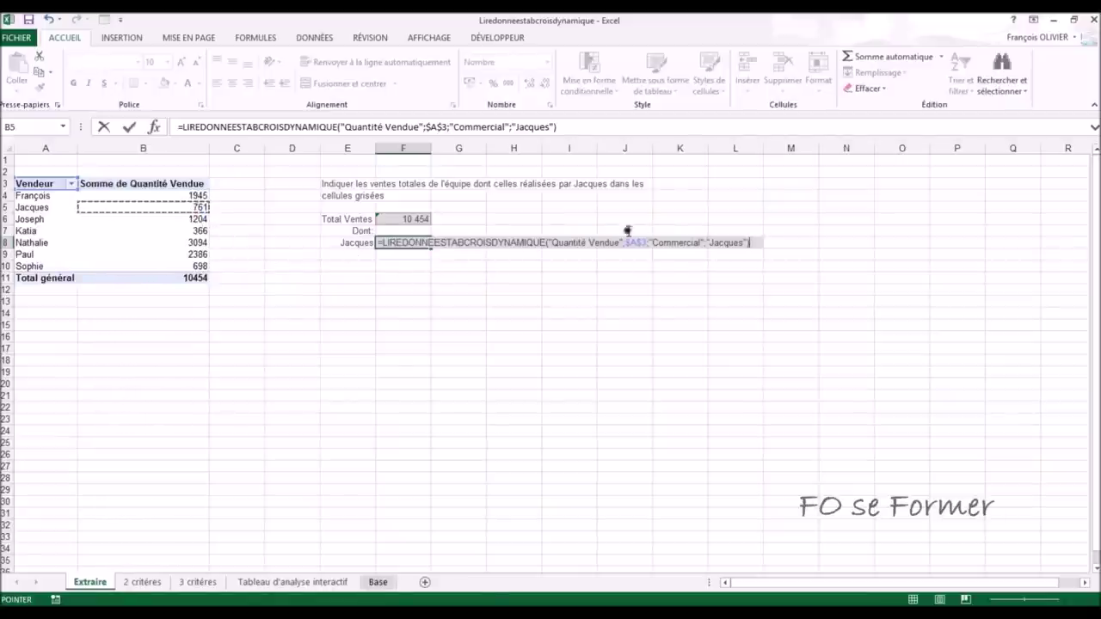
pyautogui.click(155, 127)
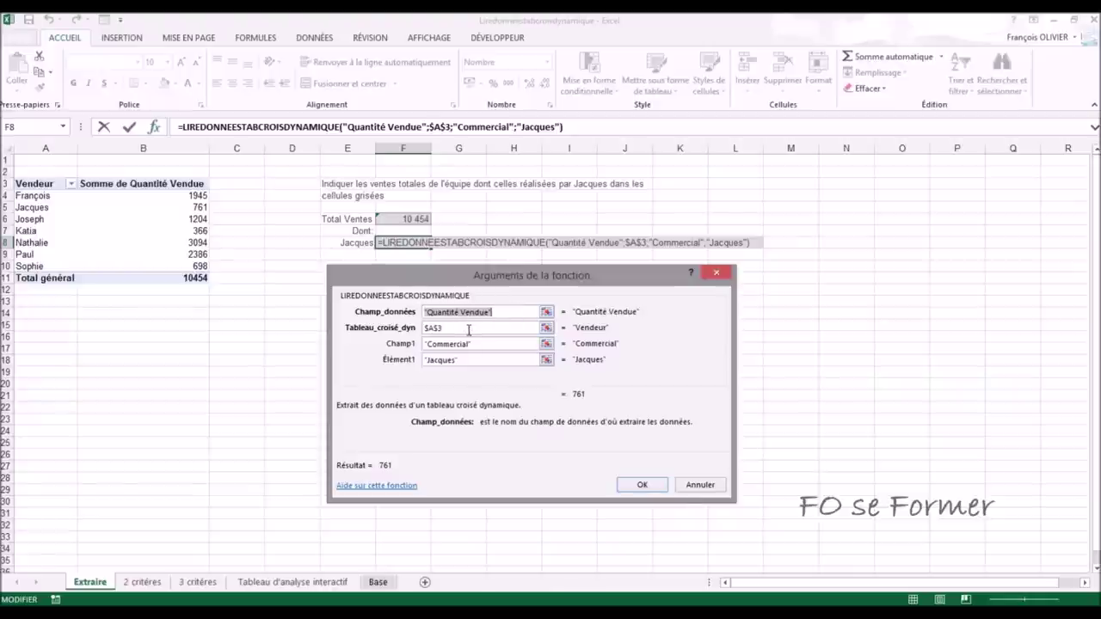
pyautogui.click(464, 326)
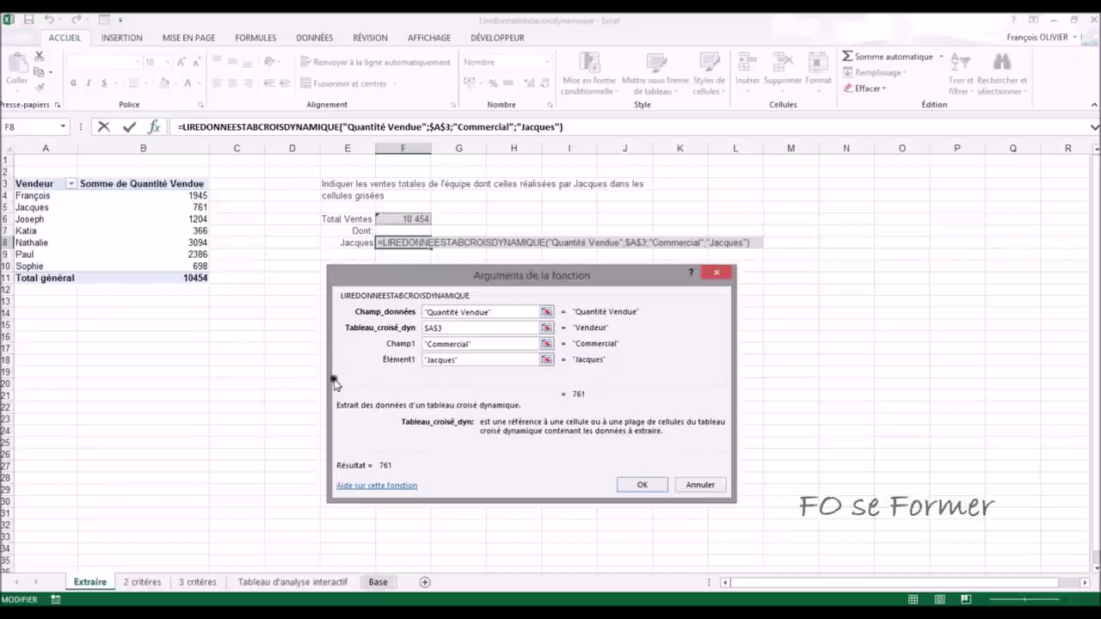
pyautogui.click(471, 344)
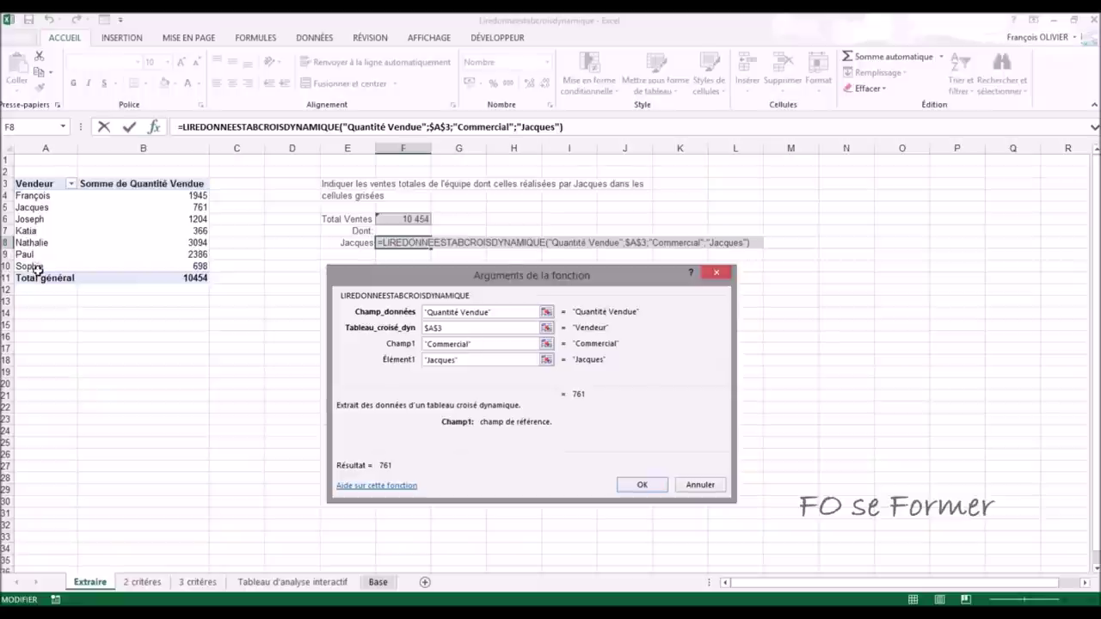
pyautogui.click(462, 362)
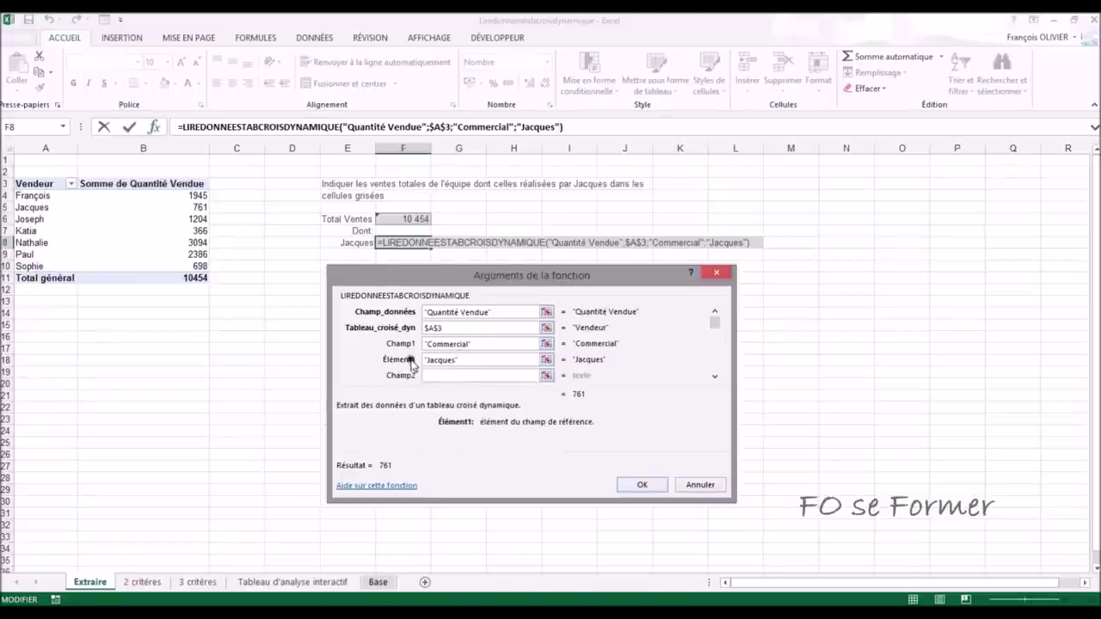
pyautogui.click(645, 486)
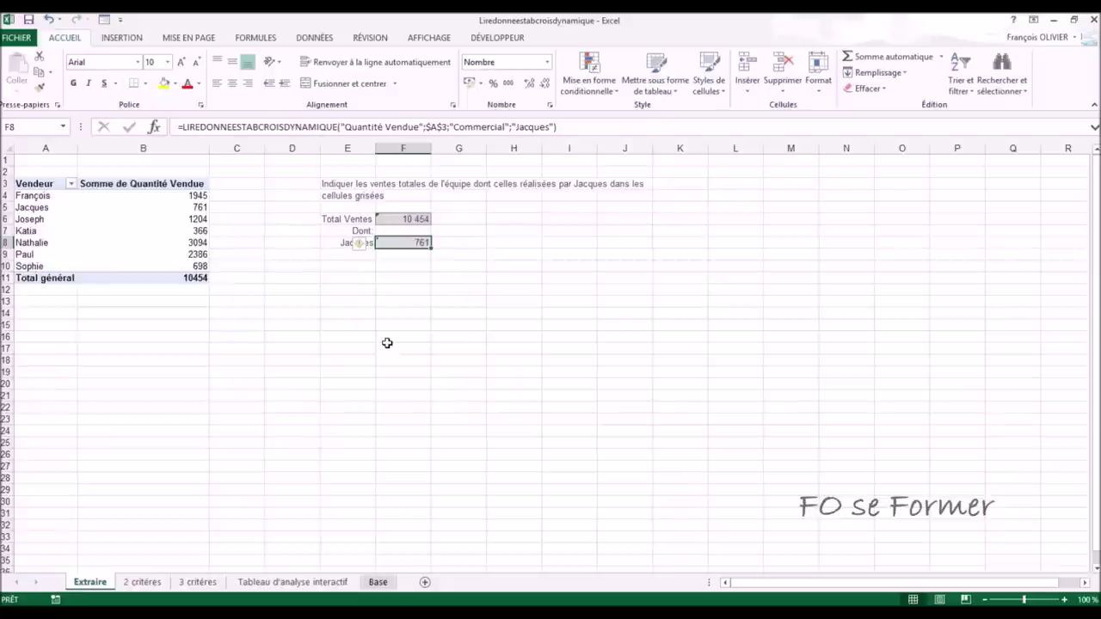
# Step: Switch to the 2 critères sheet with the network-by-category pivot
pyautogui.click(149, 583)
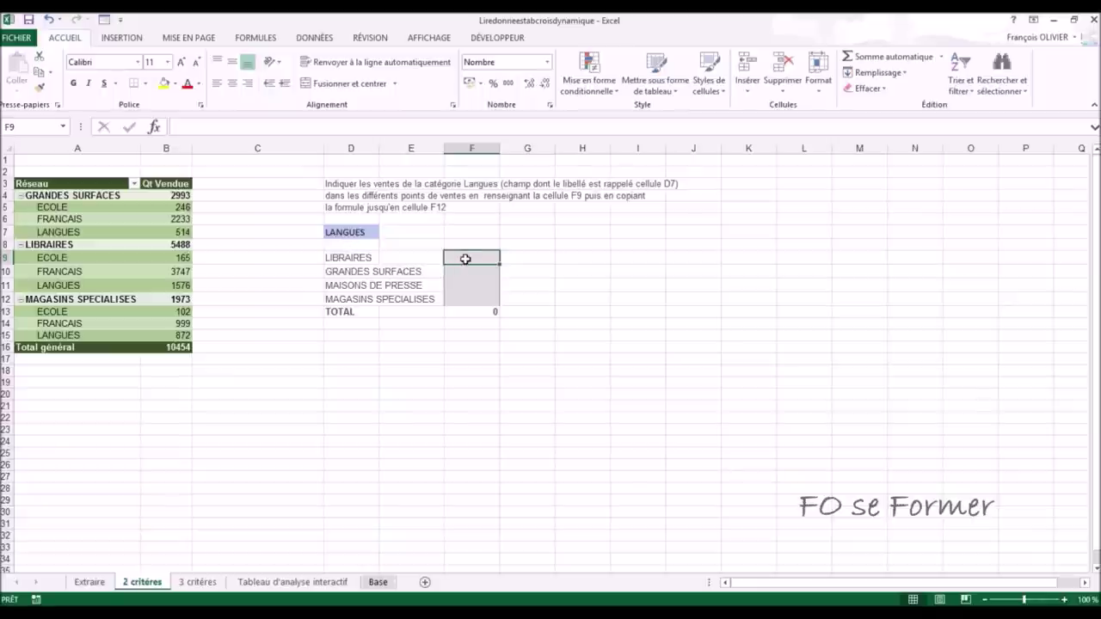
# Step: Reference the LIBRAIRES / LANGUES pivot value in F9, returning 1 576
pyautogui.write('=')
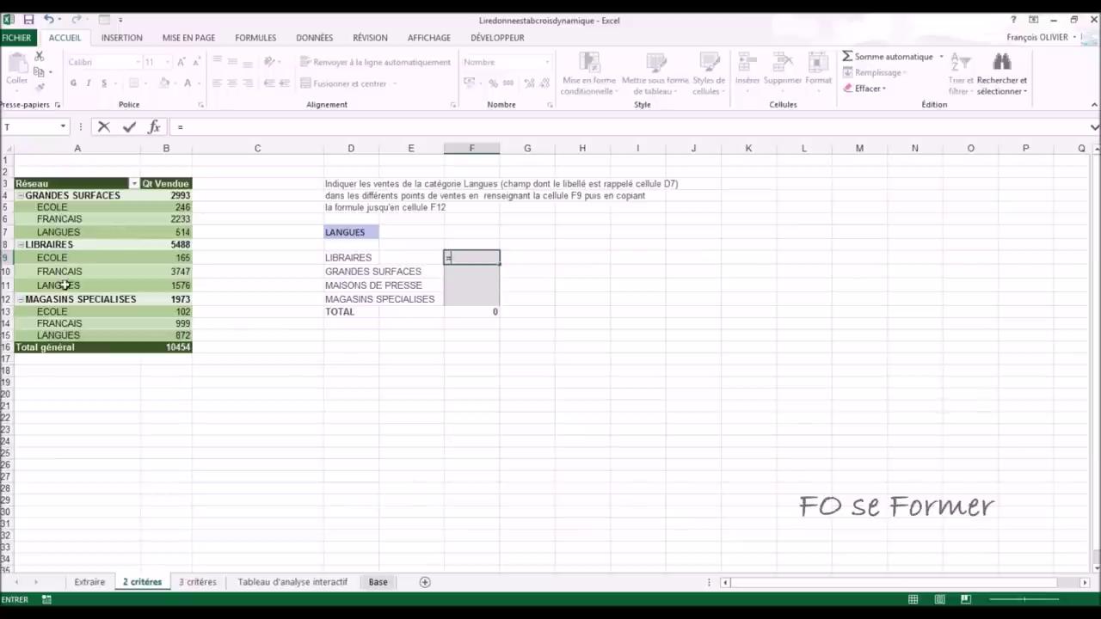
pyautogui.click(169, 284)
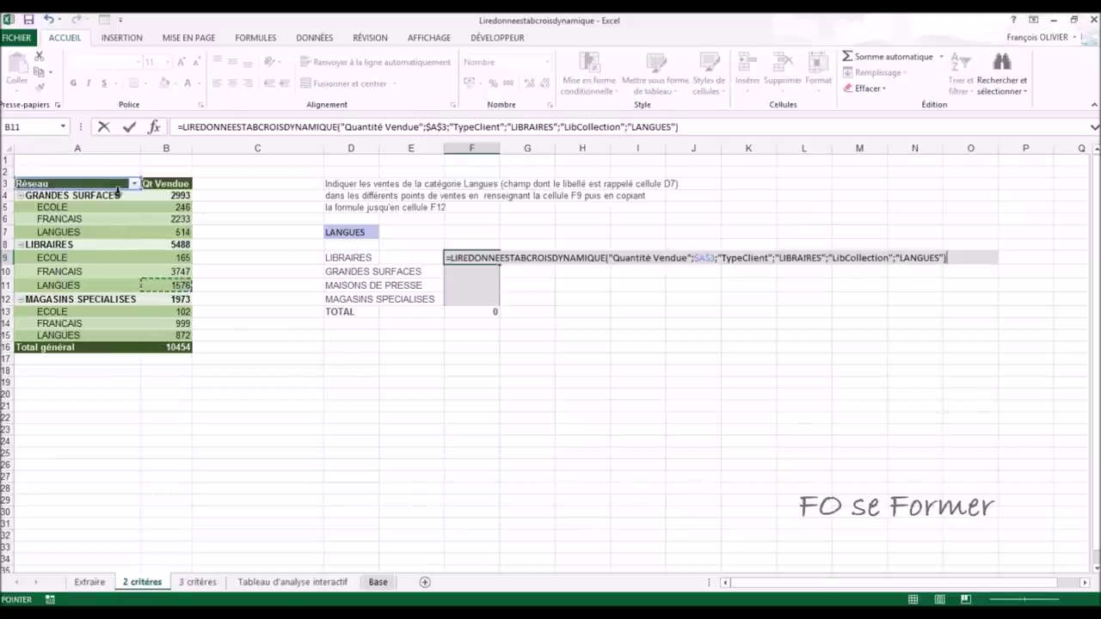
pyautogui.click(154, 128)
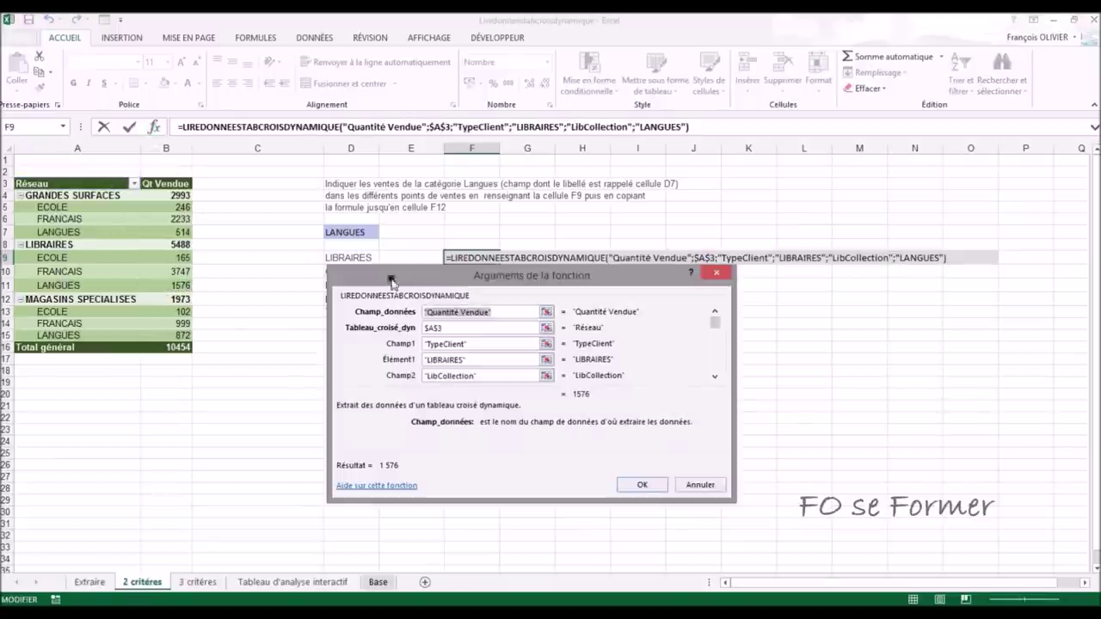
pyautogui.moveTo(416, 274); pyautogui.dragTo(406, 295)
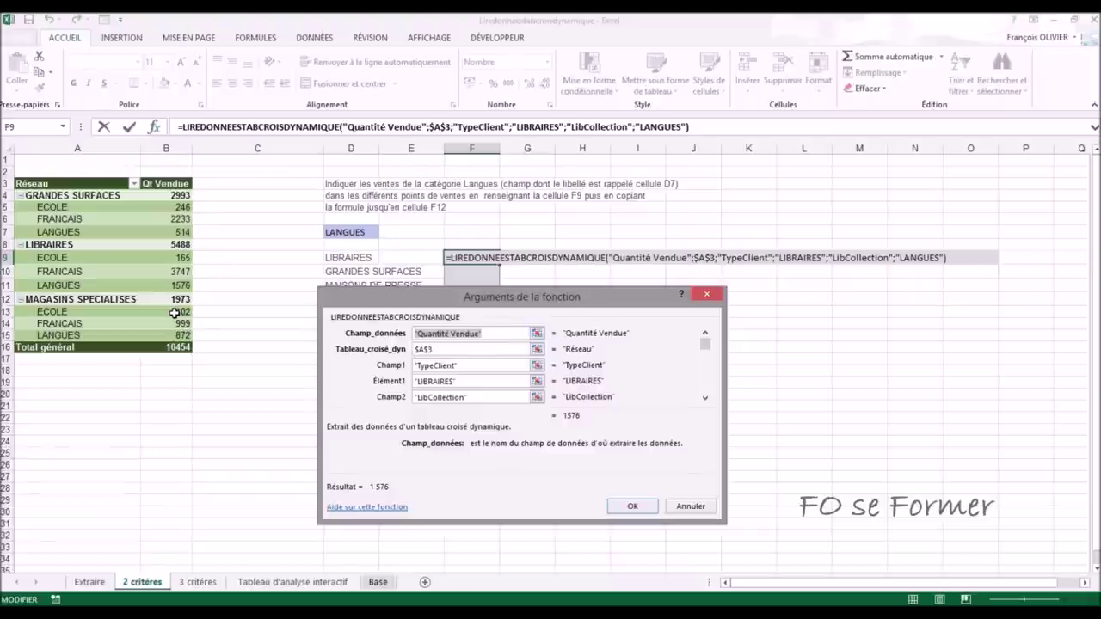
pyautogui.click(442, 350)
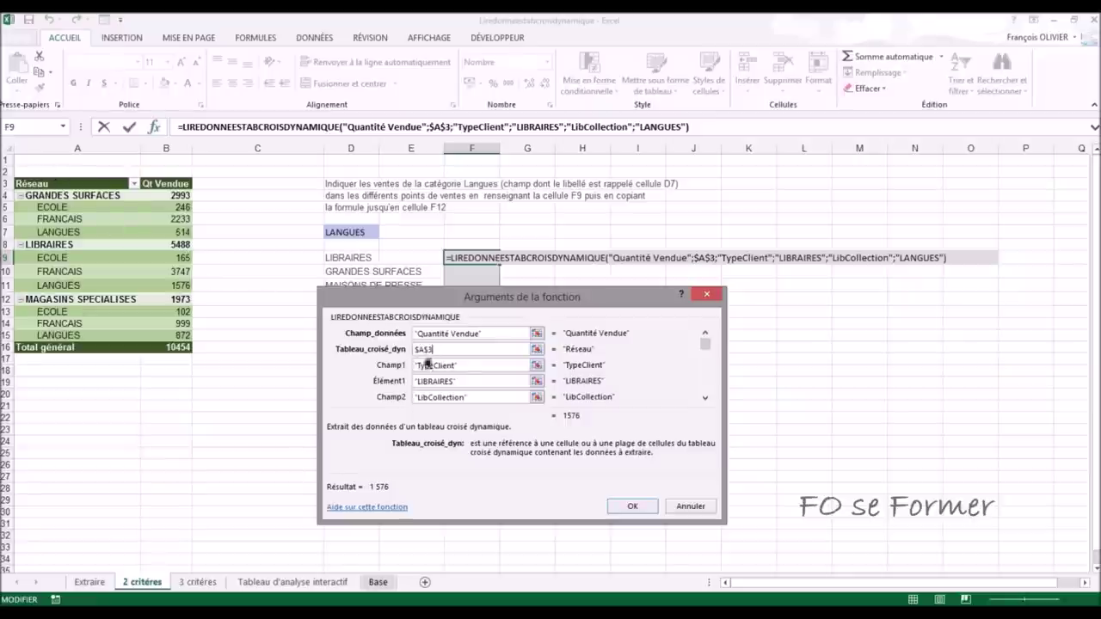
pyautogui.click(463, 364)
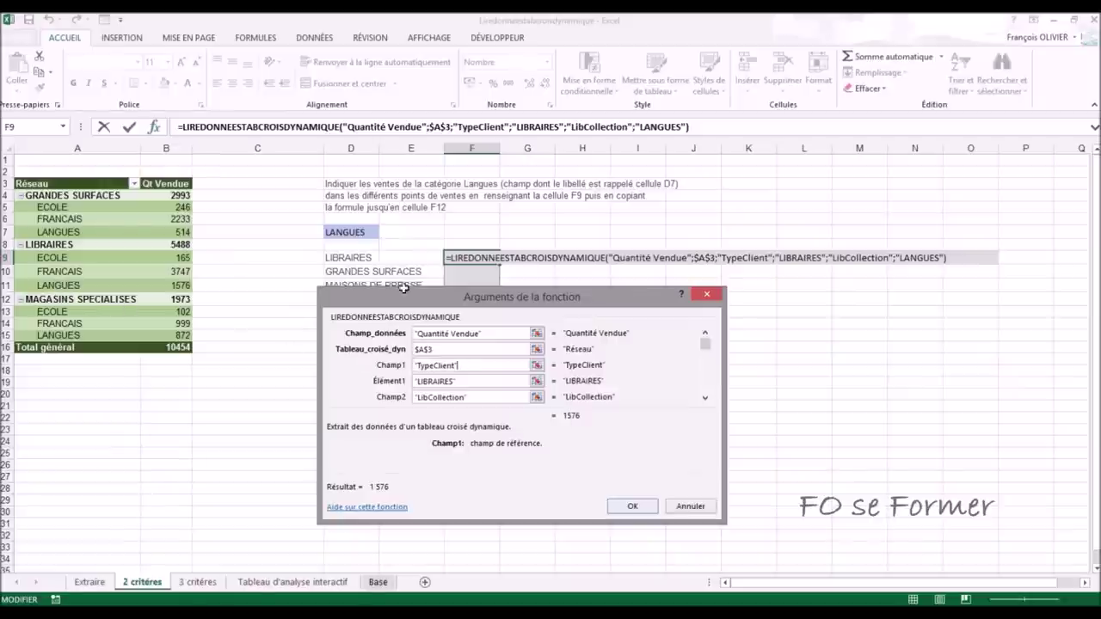
pyautogui.click(459, 384)
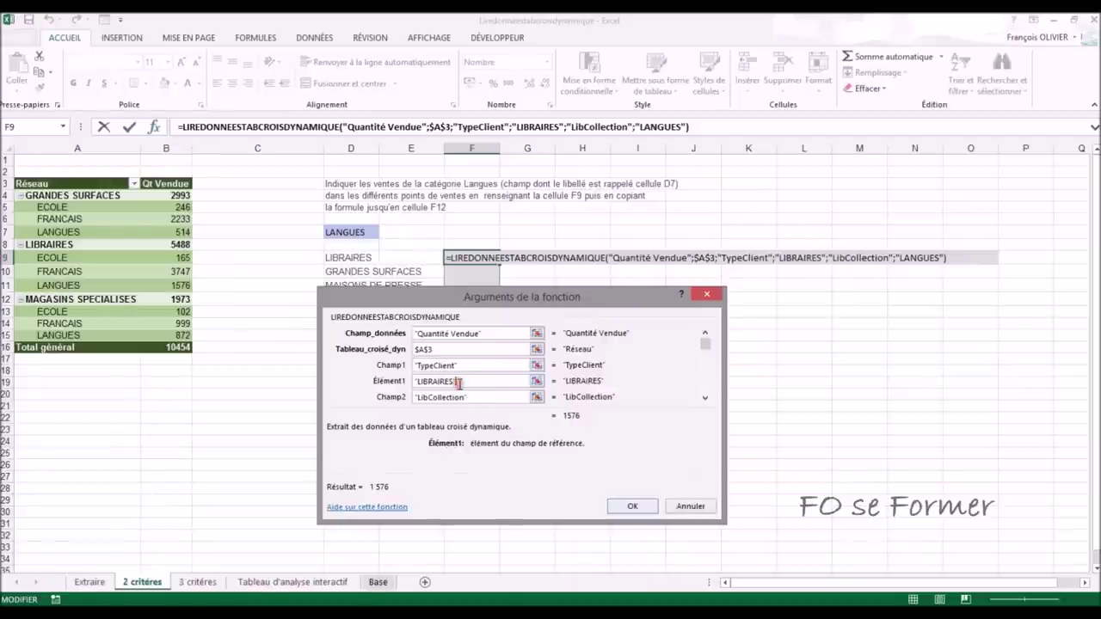
pyautogui.click(705, 400)
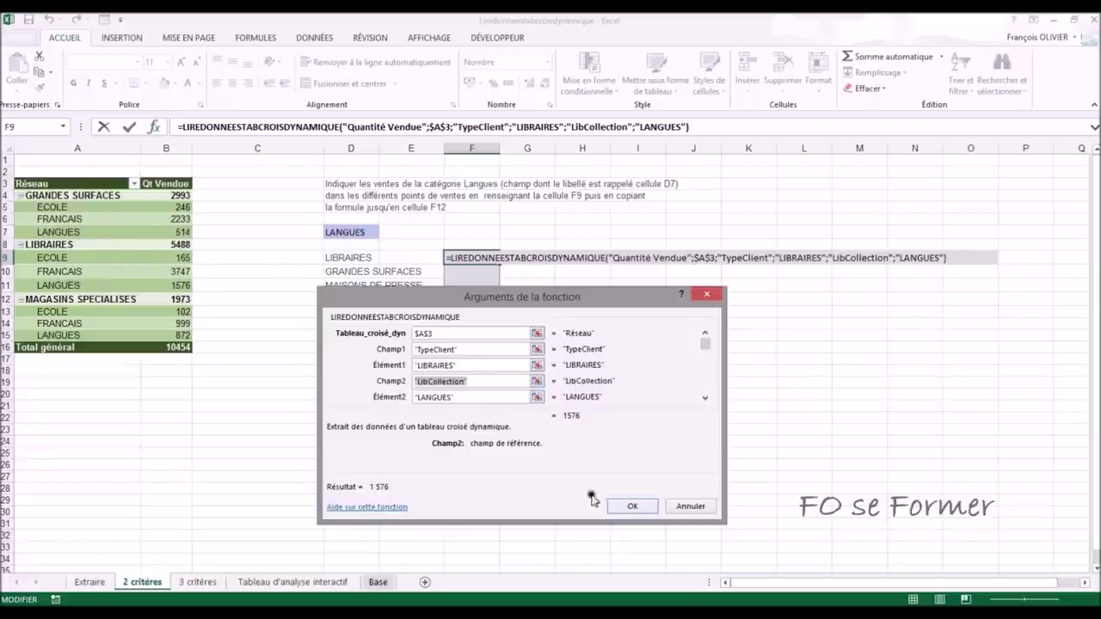
pyautogui.click(627, 504)
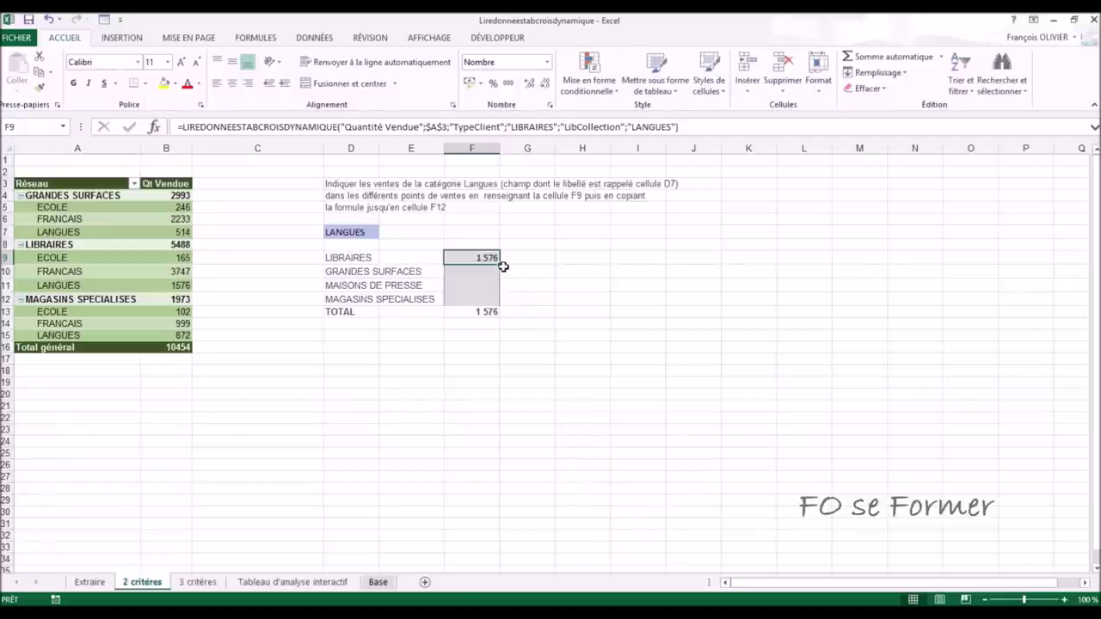
# Step: Fill F9's formula down to F10:F12, then undo the fill
pyautogui.moveTo(497, 262); pyautogui.dragTo(500, 301)
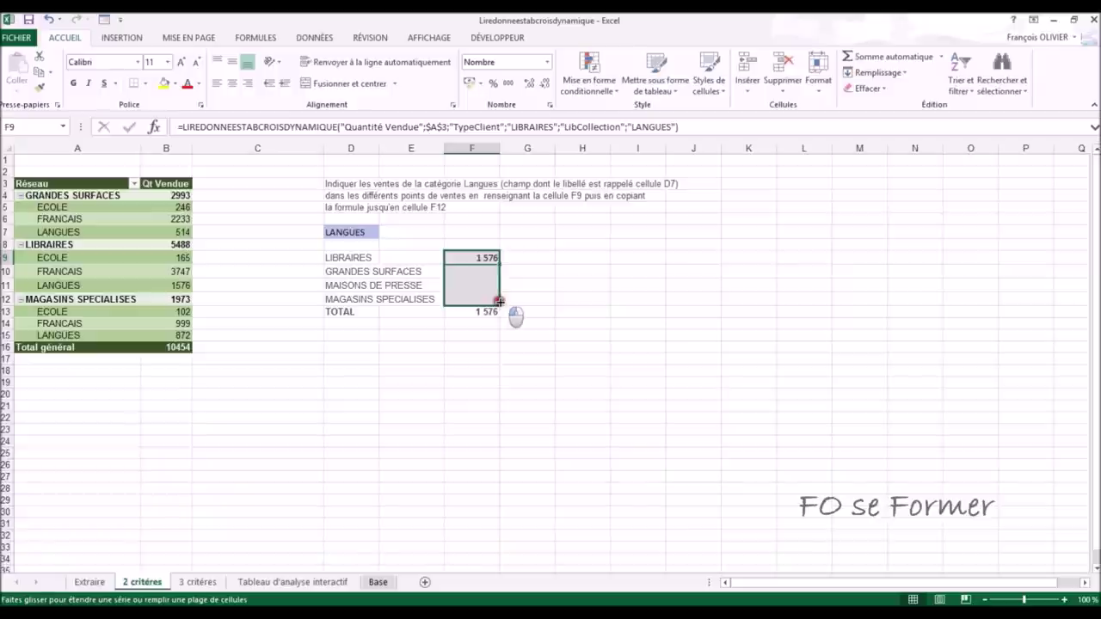
pyautogui.moveTo(500, 301); pyautogui.dragTo(500, 301)
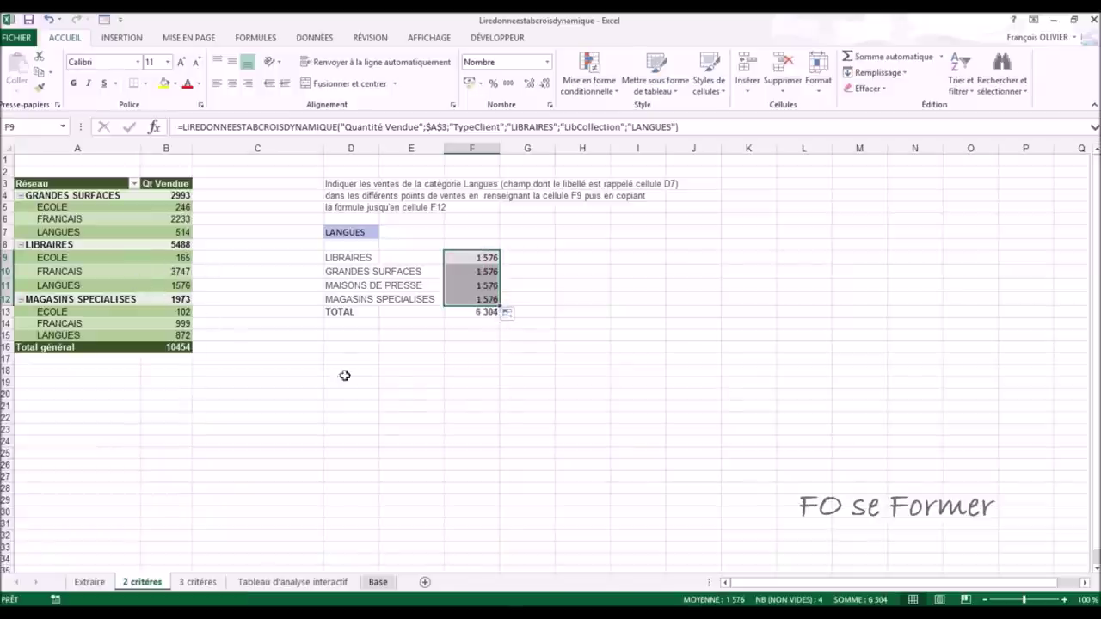
pyautogui.hotkey('ctrl', 'z')
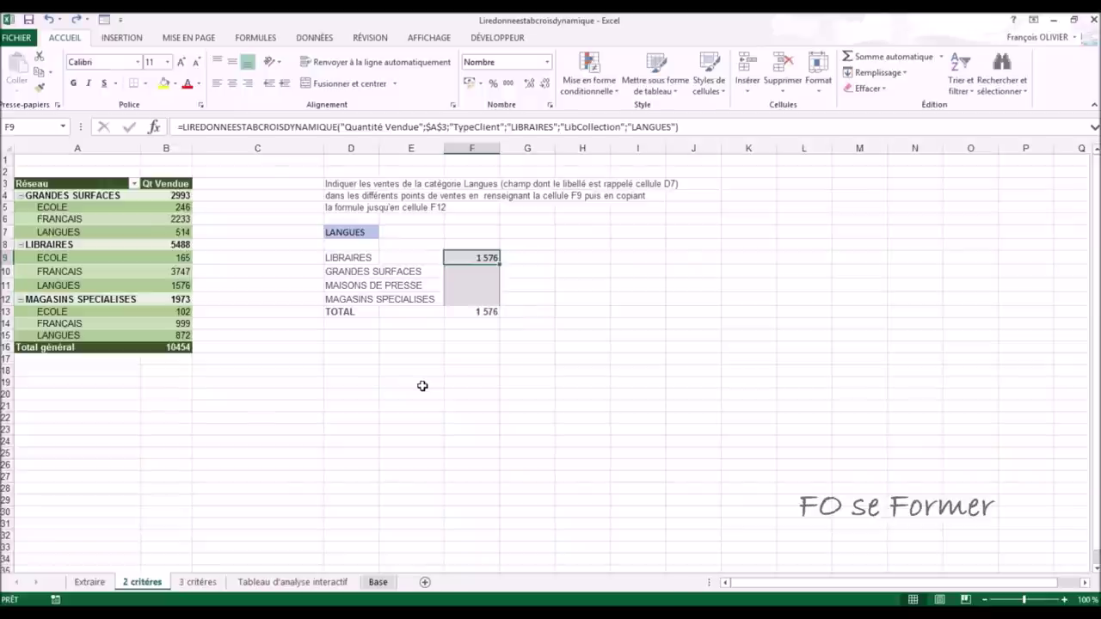
# Step: Replace F9's hardcoded "LIBRAIRES" with D9 and "LANGUES" with absolute $D$7
pyautogui.click(157, 128)
pyautogui.moveTo(478, 297); pyautogui.dragTo(474, 313)
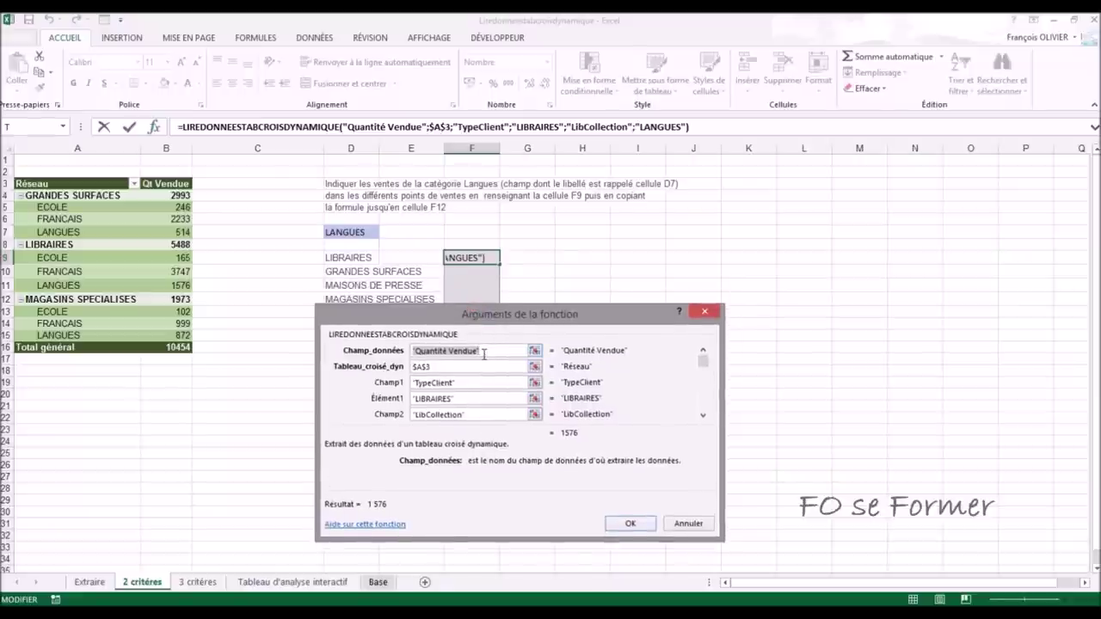
pyautogui.click(460, 399)
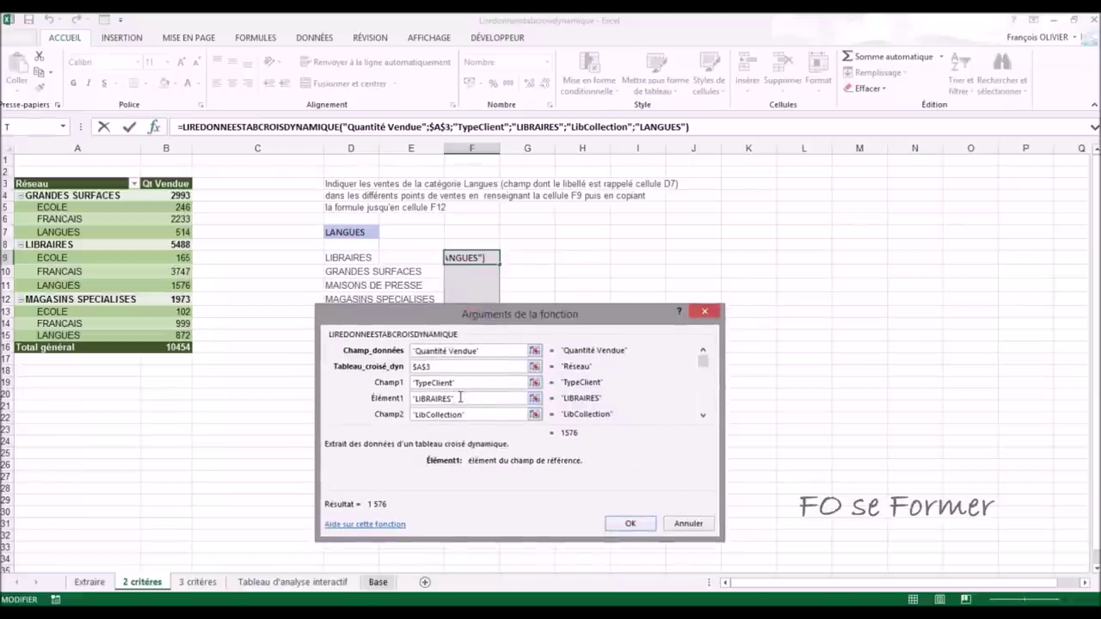
pyautogui.press('BackSpace')
pyautogui.press('BackSpace')
pyautogui.press('BackSpace')
pyautogui.press('BackSpace')
pyautogui.press('BackSpace')
pyautogui.press('BackSpace')
pyautogui.press('BackSpace')
pyautogui.press('BackSpace')
pyautogui.press('BackSpace')
pyautogui.press('BackSpace')
pyautogui.press('BackSpace')
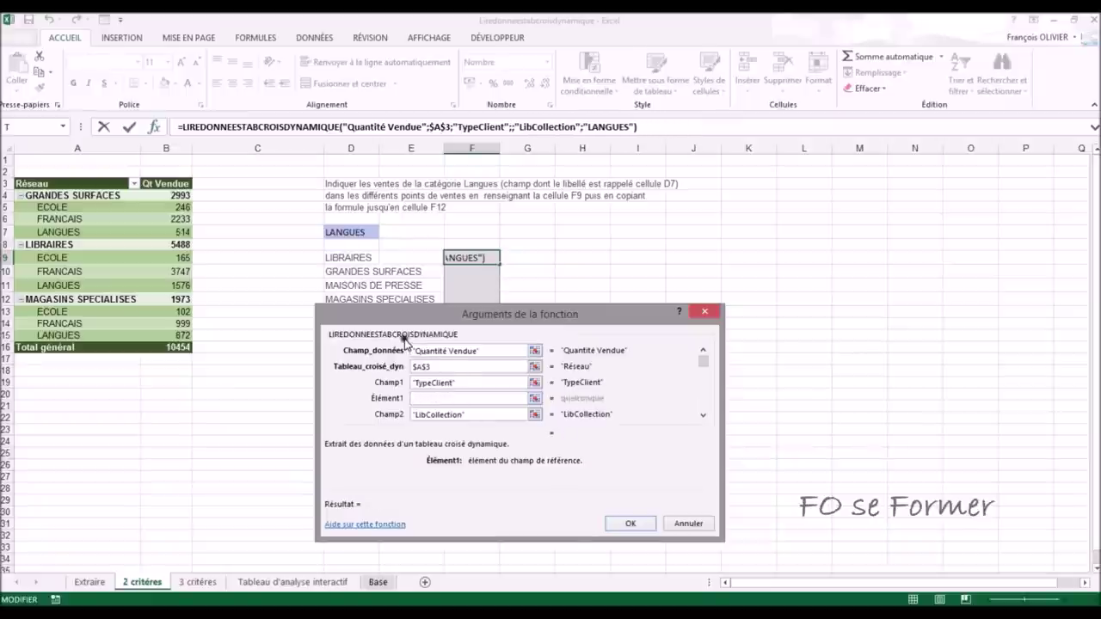
pyautogui.click(344, 257)
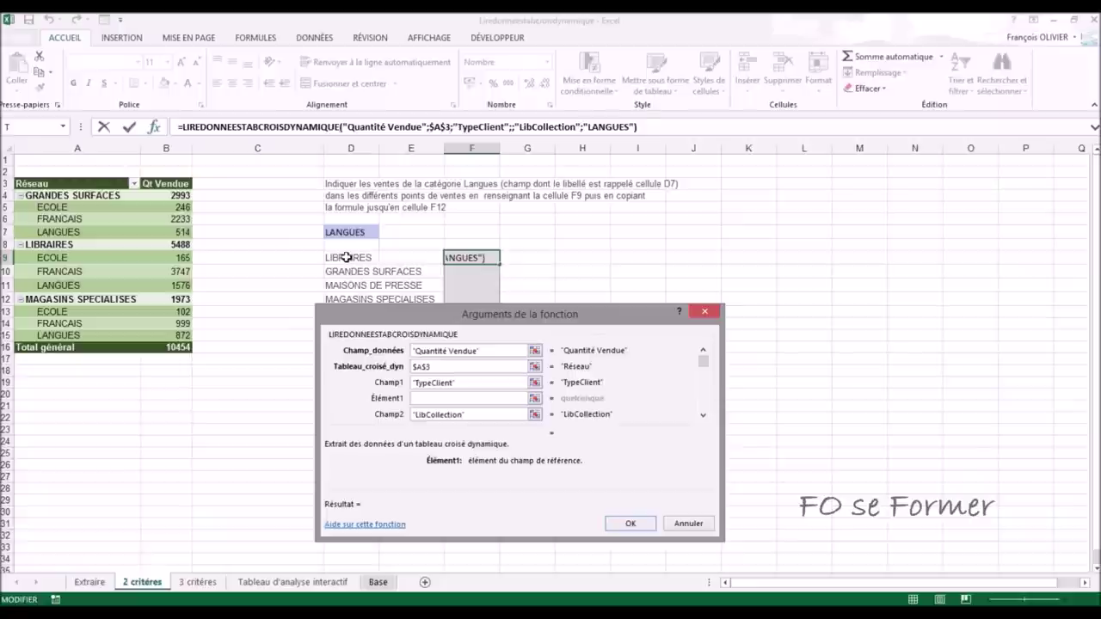
pyautogui.click(475, 414)
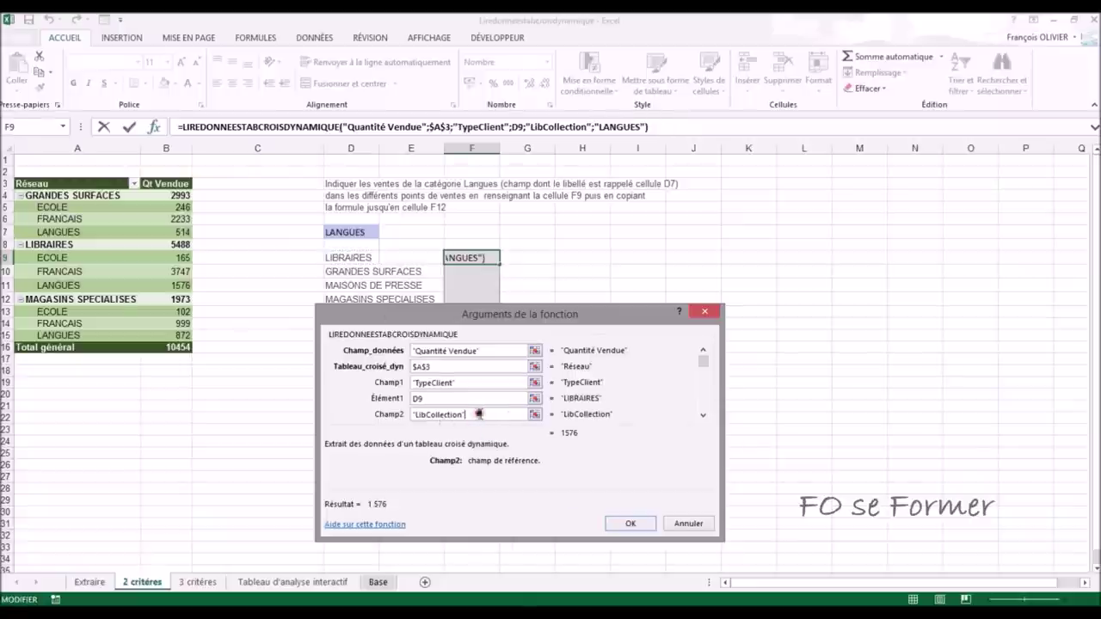
pyautogui.click(703, 415)
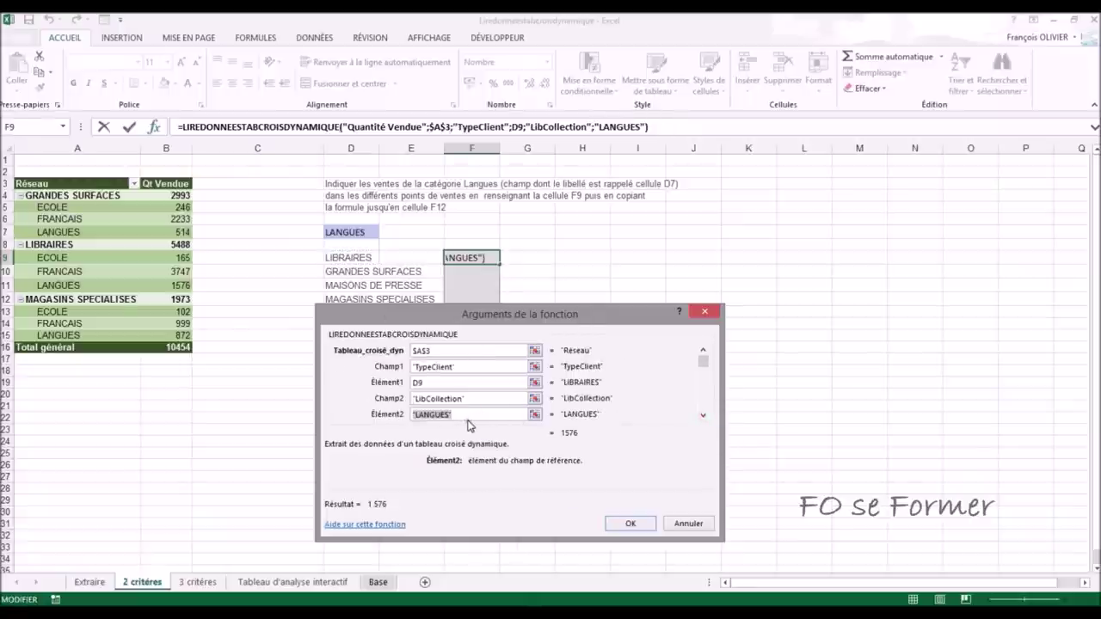
pyautogui.press('Delete')
pyautogui.click(357, 233)
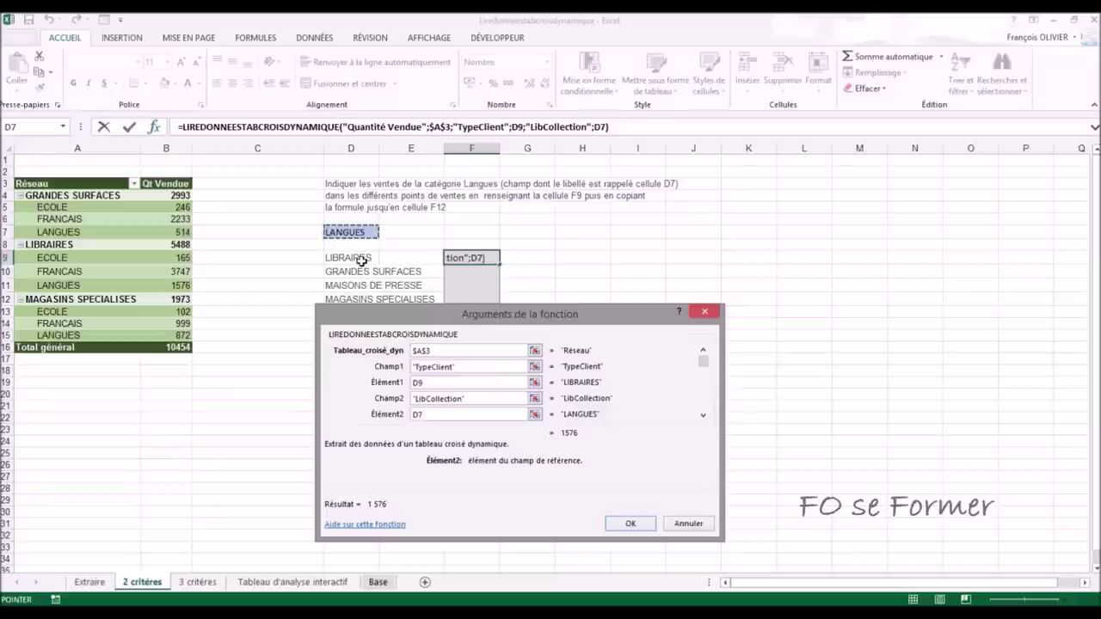
pyautogui.press('F4')
pyautogui.click(633, 523)
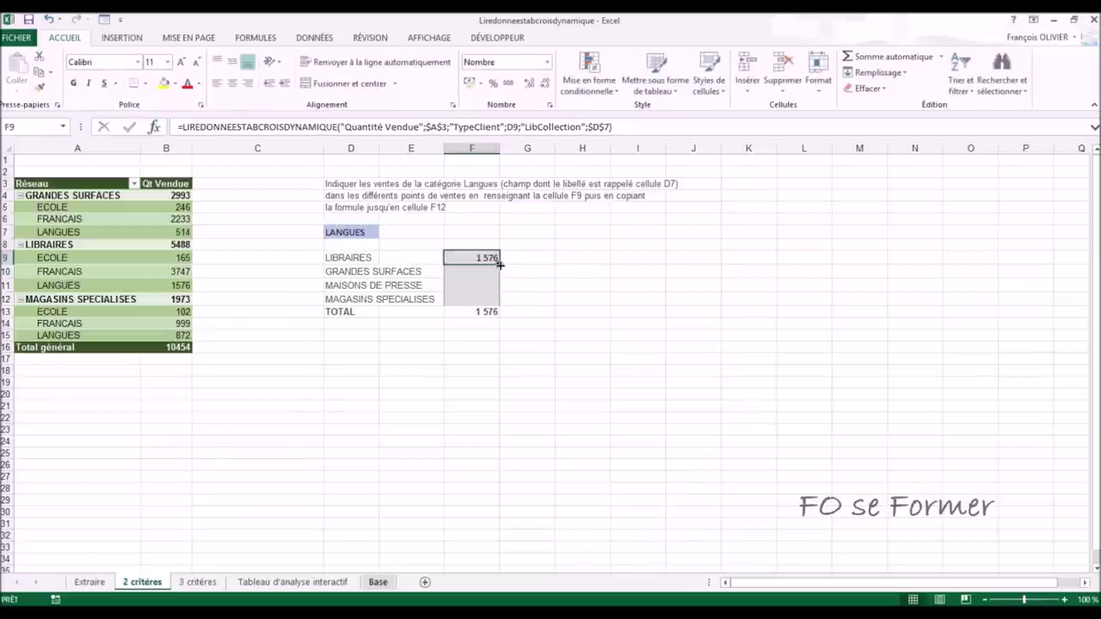
# Step: Copy F9's formula to F10 and F11, giving 514 and #REF!, then reselect F9
pyautogui.moveTo(499, 265); pyautogui.dragTo(501, 278)
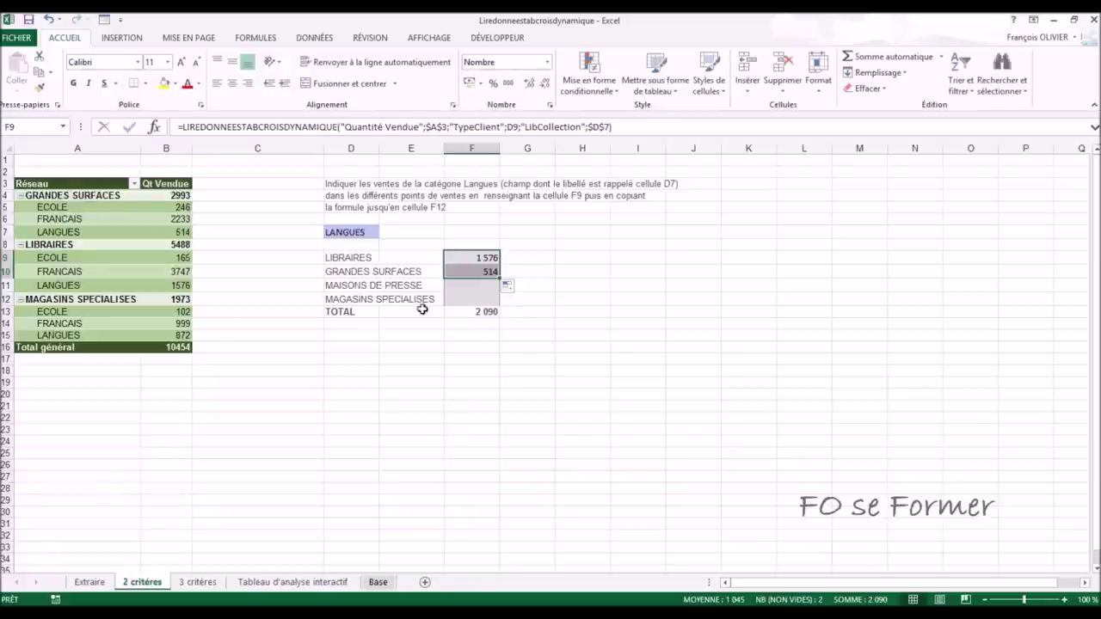
pyautogui.moveTo(498, 277); pyautogui.dragTo(495, 289)
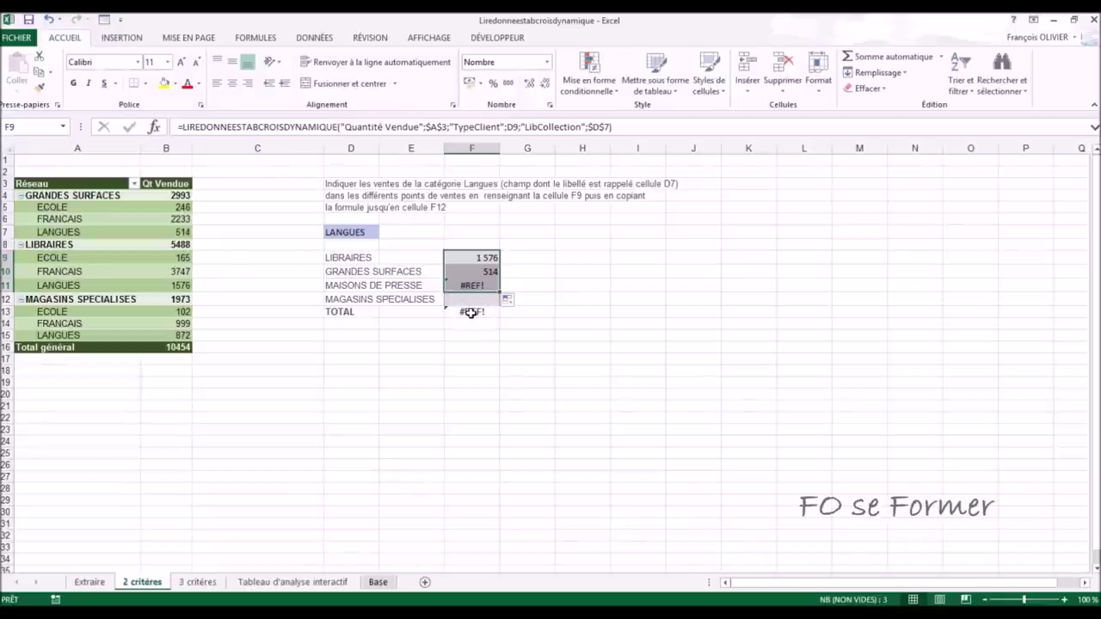
pyautogui.click(485, 258)
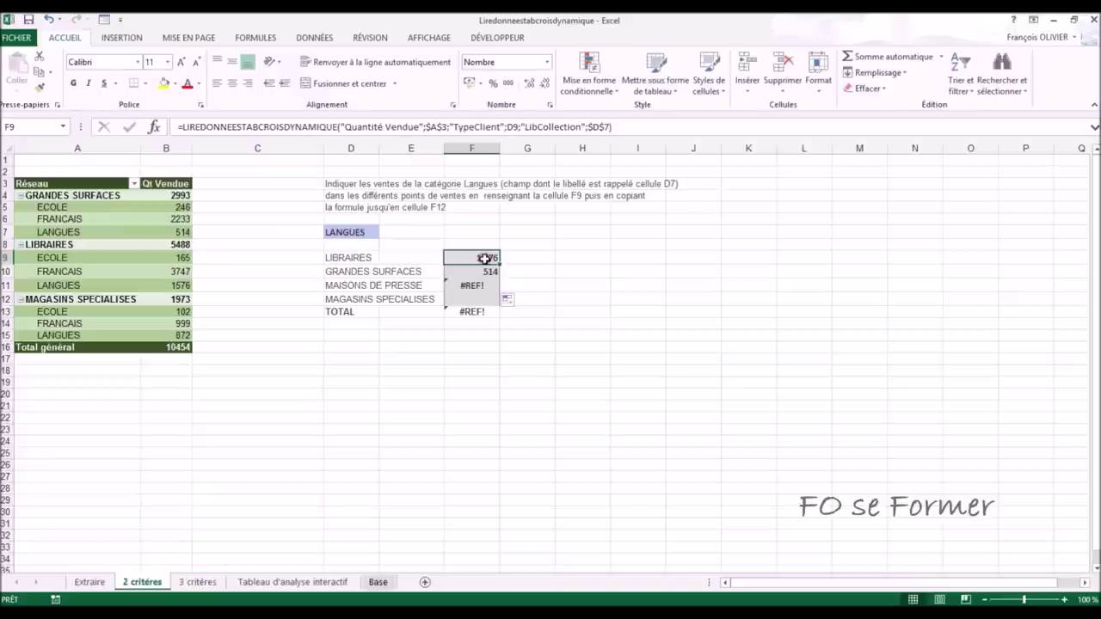
# Step: Wrap F9's formula in SIERREUR with 0 as Valeur_si_erreur
pyautogui.click(182, 126)
pyautogui.write('sierreur')
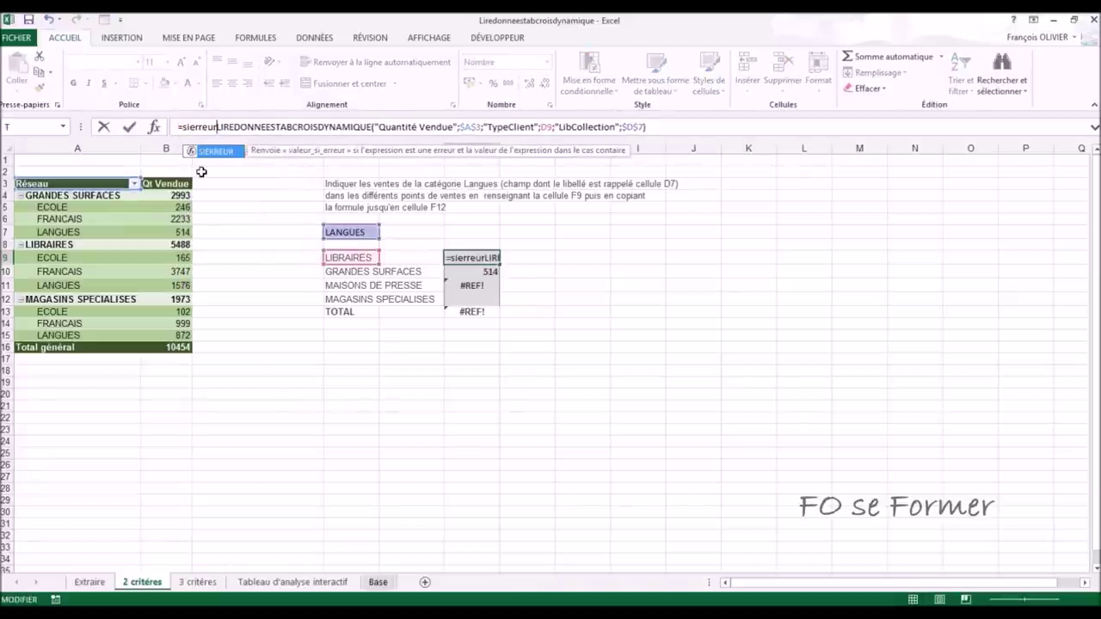
pyautogui.write('(')
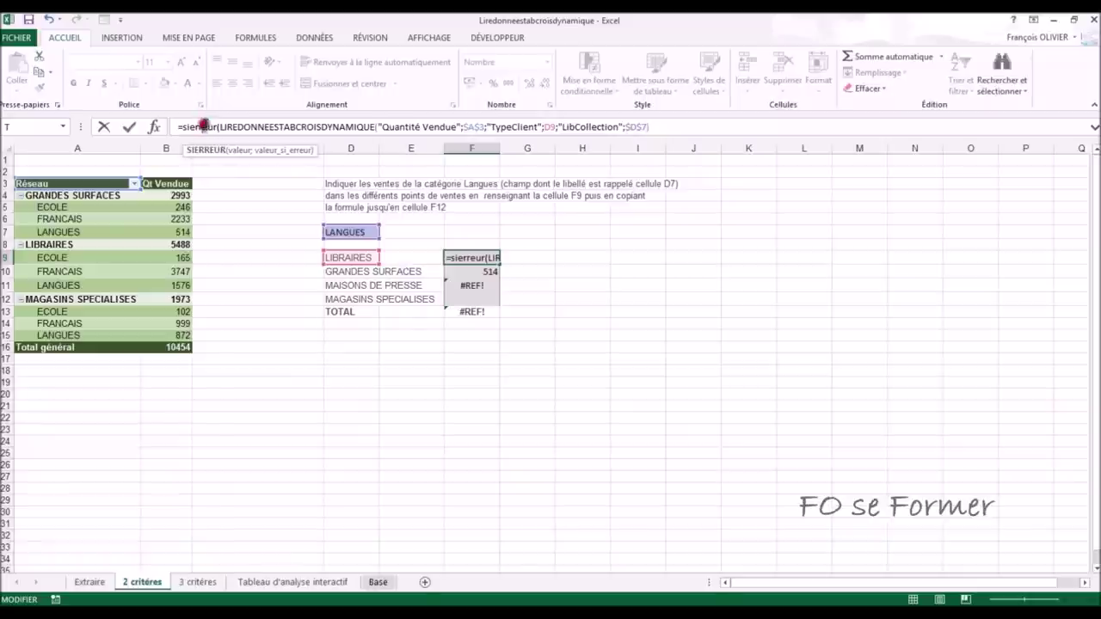
pyautogui.click(155, 126)
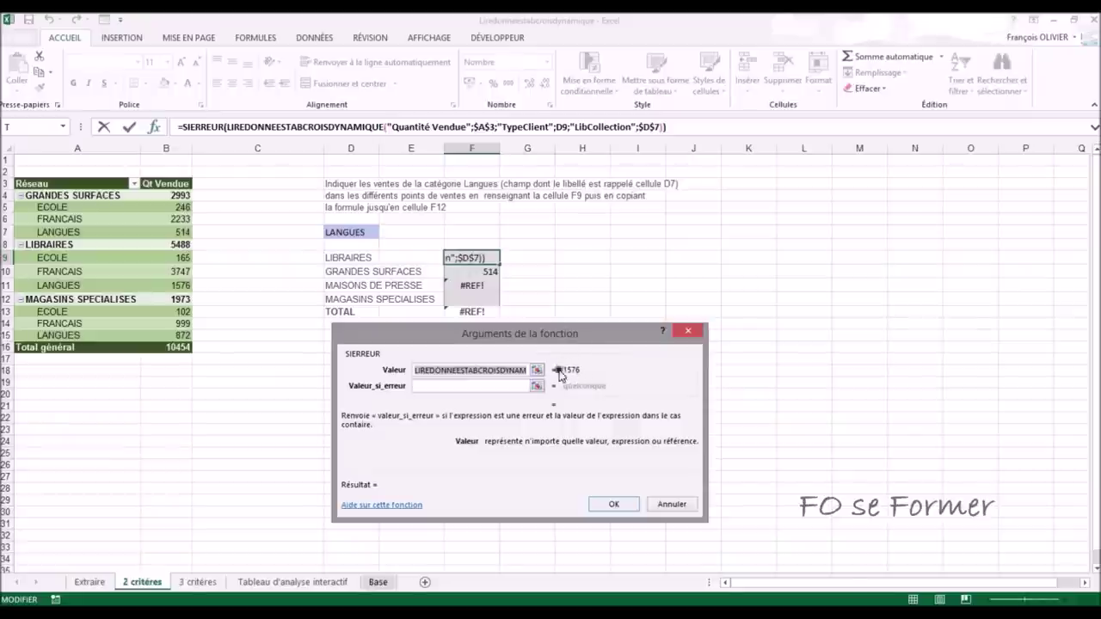
pyautogui.click(474, 385)
pyautogui.write('0')
pyautogui.click(610, 504)
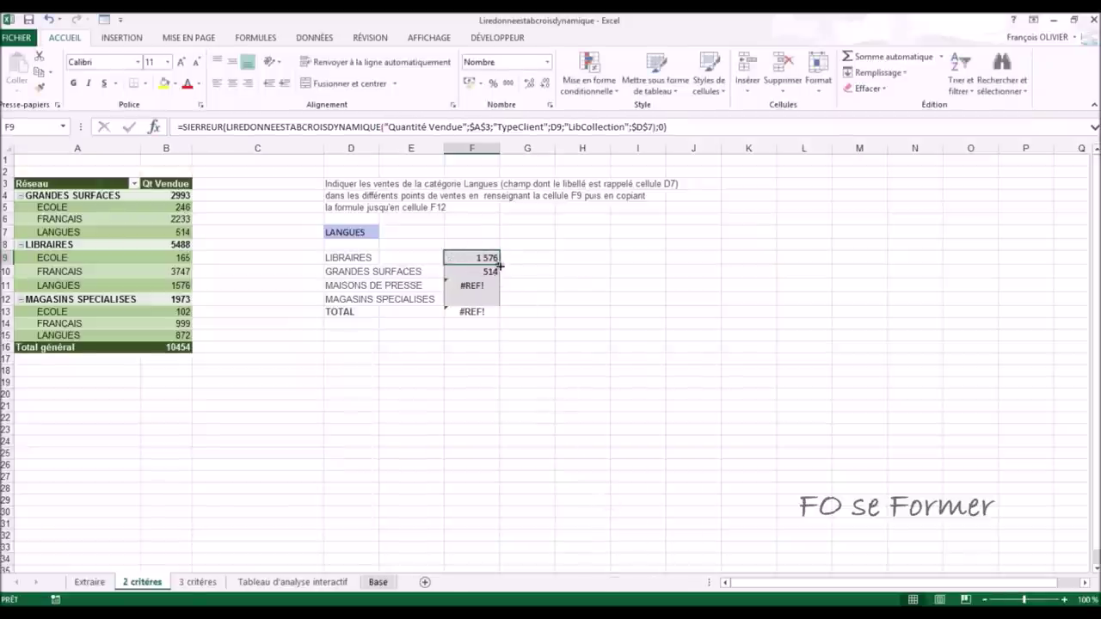
# Step: Fill the SIERREUR formula through F12, showing 1 576, 514, 0 and 872
pyautogui.moveTo(500, 263); pyautogui.dragTo(500, 300)
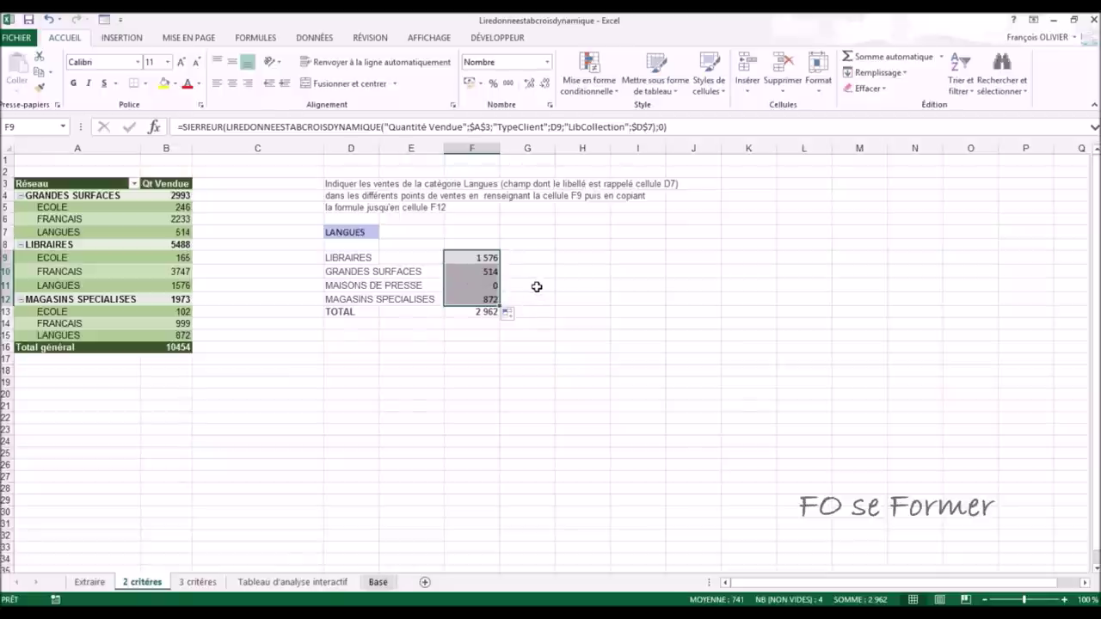
pyautogui.click(531, 289)
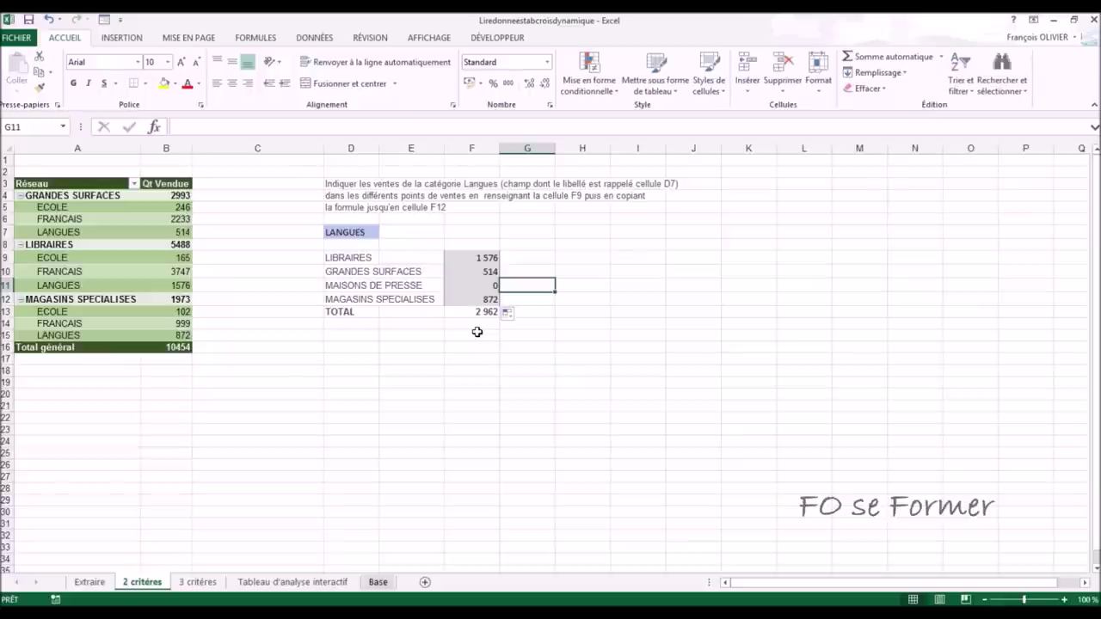
# Step: On the 3 critères sheet, fill month numbers 4, 5 and 6 across R9:T9 as a series
pyautogui.click(210, 582)
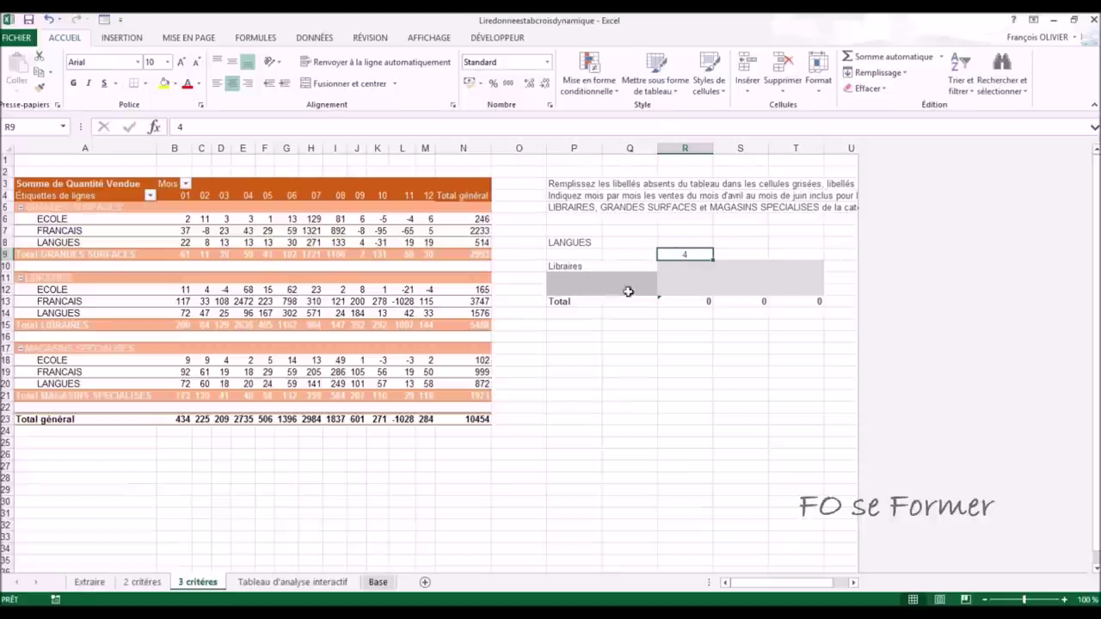
pyautogui.moveTo(712, 260); pyautogui.dragTo(805, 261)
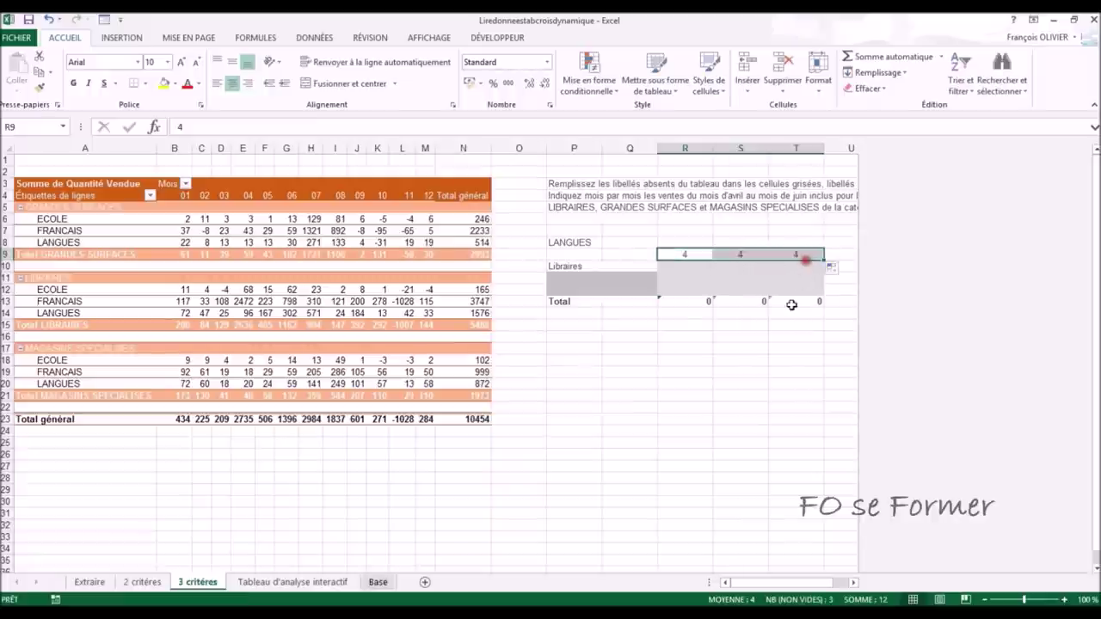
pyautogui.click(838, 273)
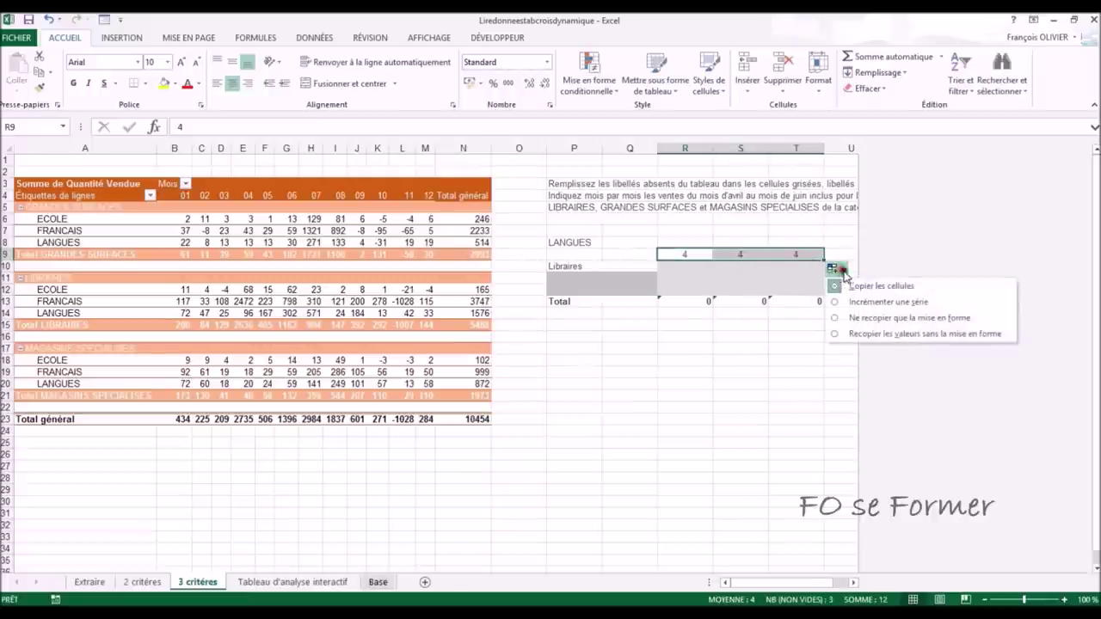
pyautogui.click(858, 303)
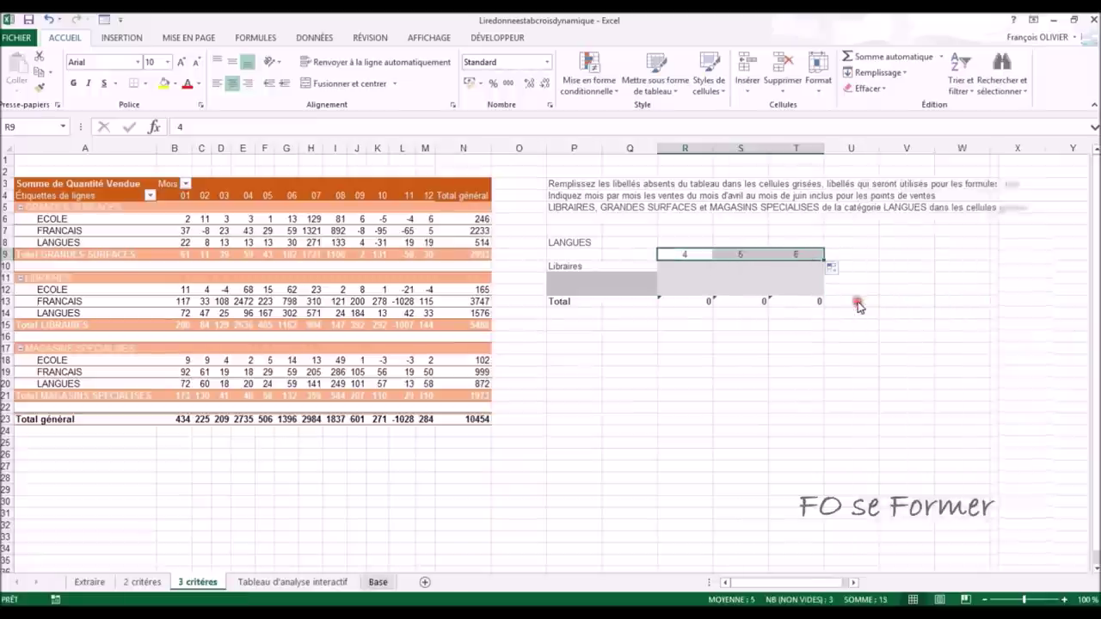
pyautogui.click(574, 279)
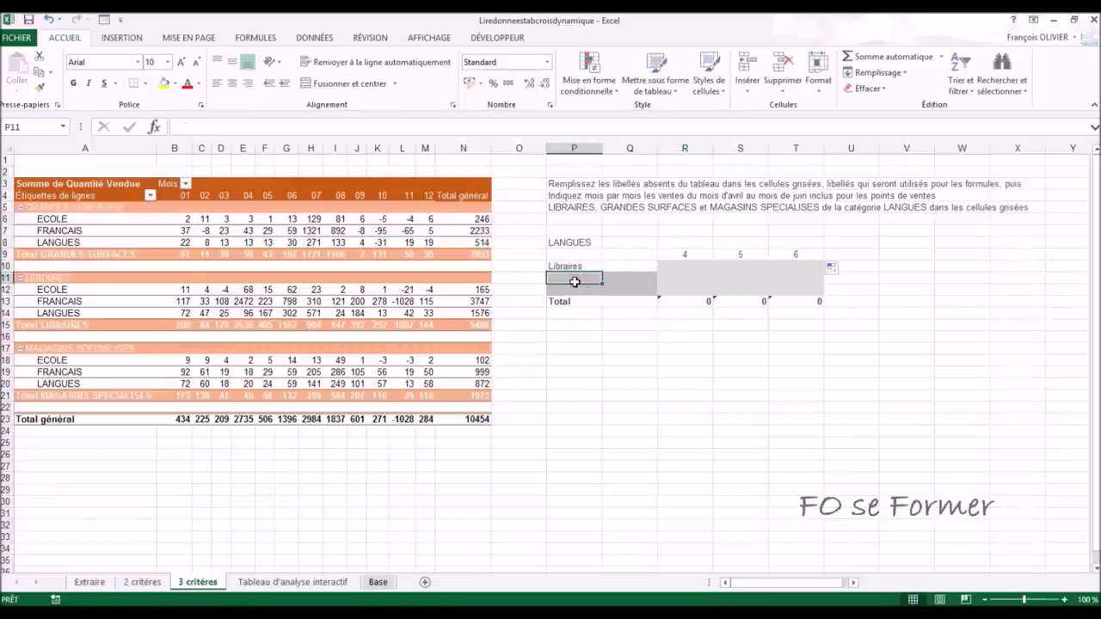
# Step: Enter row labels Grandes Surfaces and Magasins Spécialisés in P11:P12, then start a formula in R10
pyautogui.write('Gr')
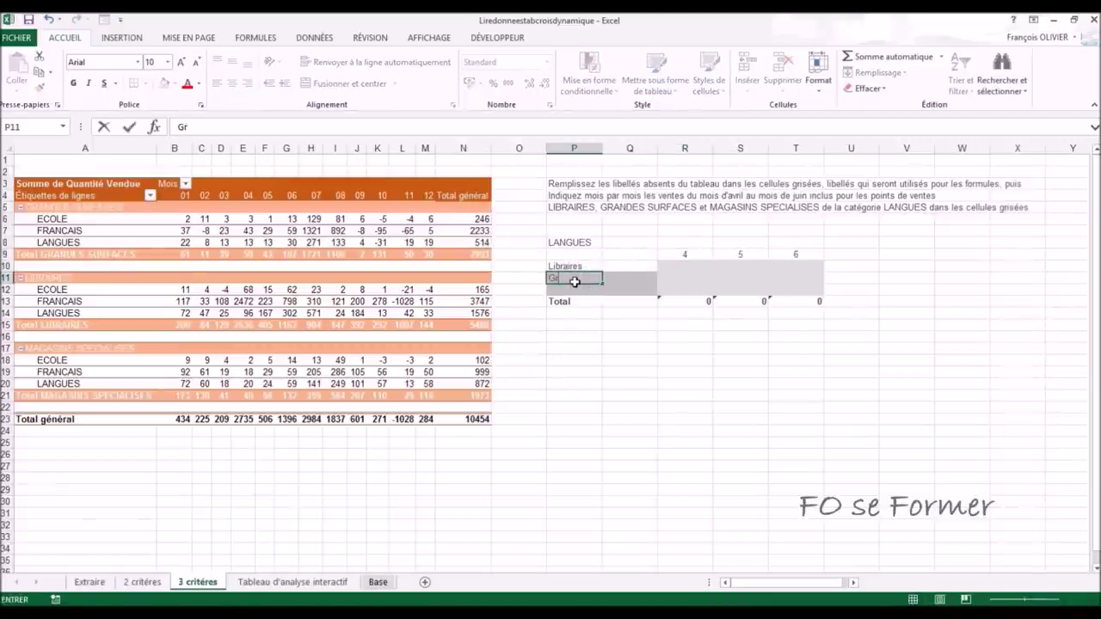
pyautogui.write('andes Surfaces')
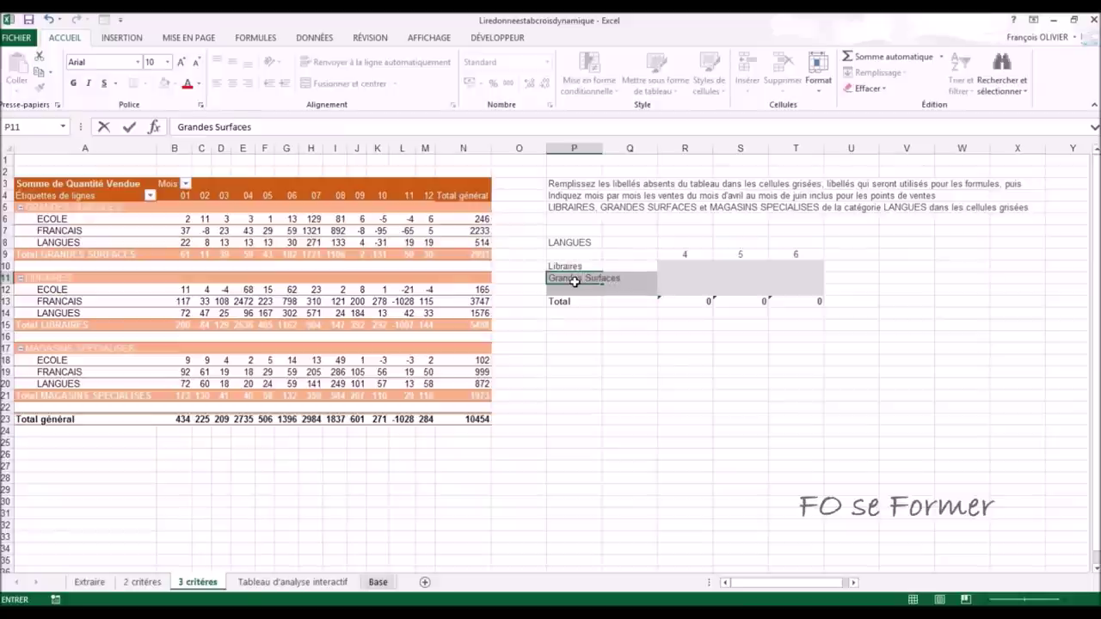
pyautogui.press('Return')
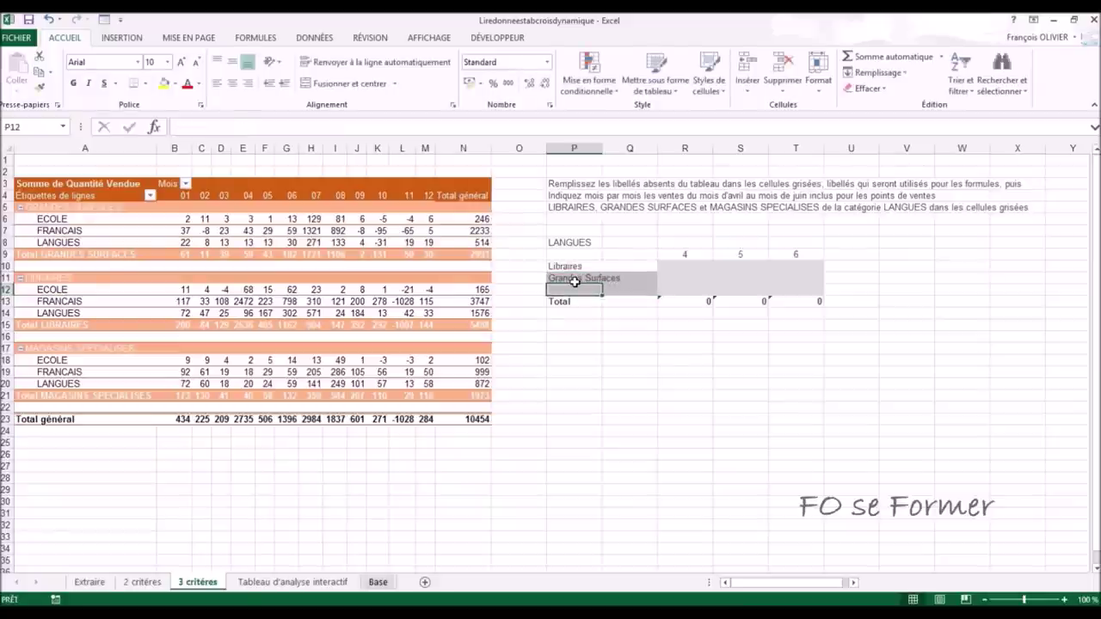
pyautogui.write('Magasins Spéciali')
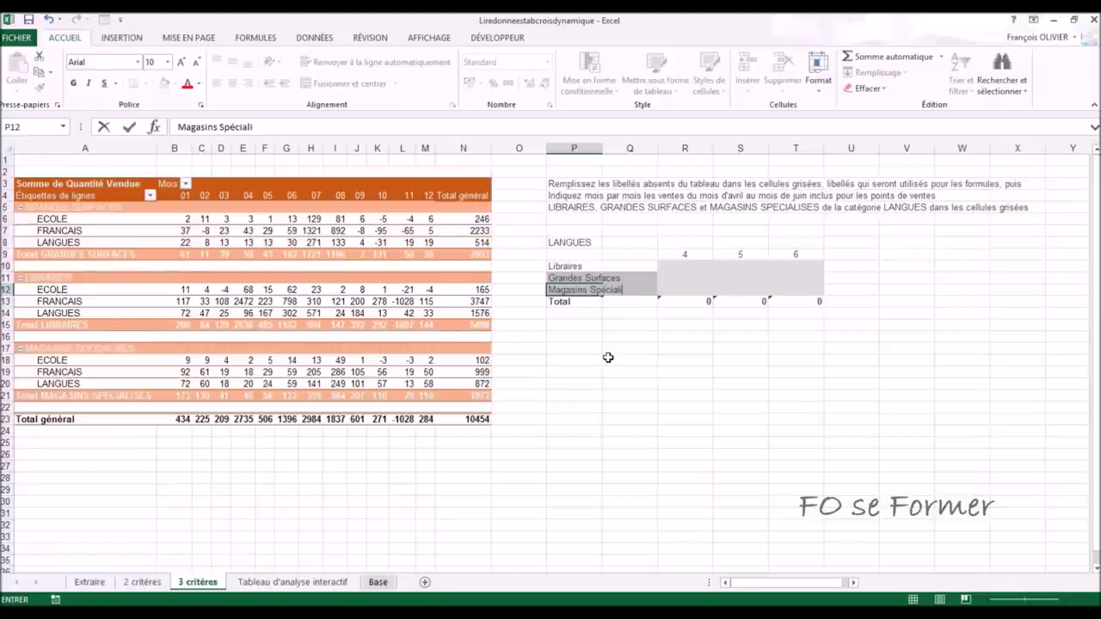
pyautogui.write('é')
pyautogui.press('Return')
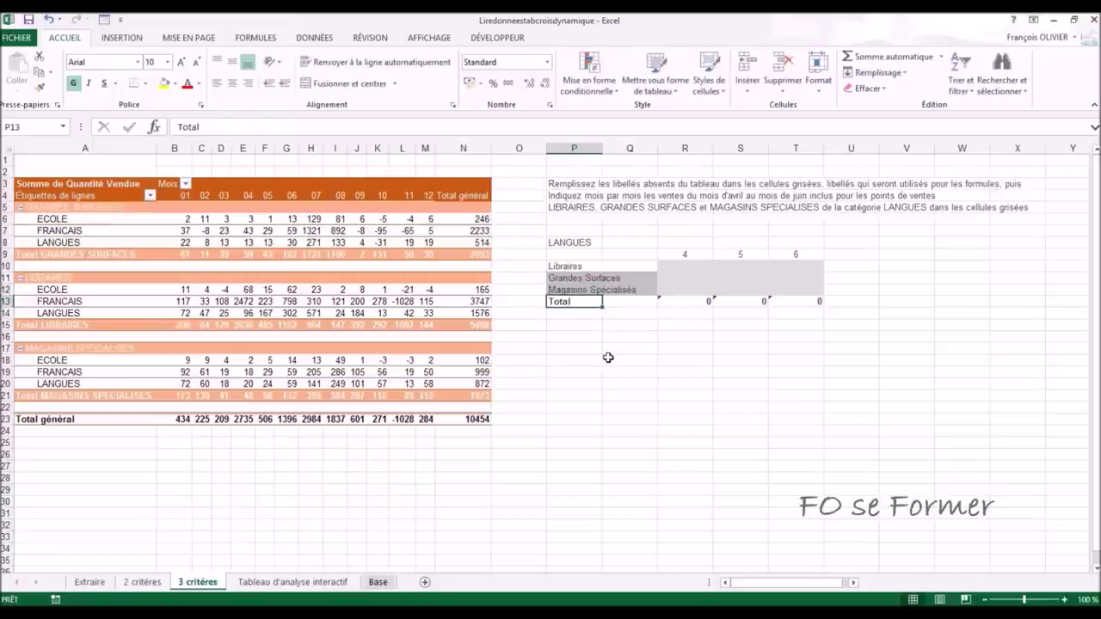
pyautogui.click(679, 267)
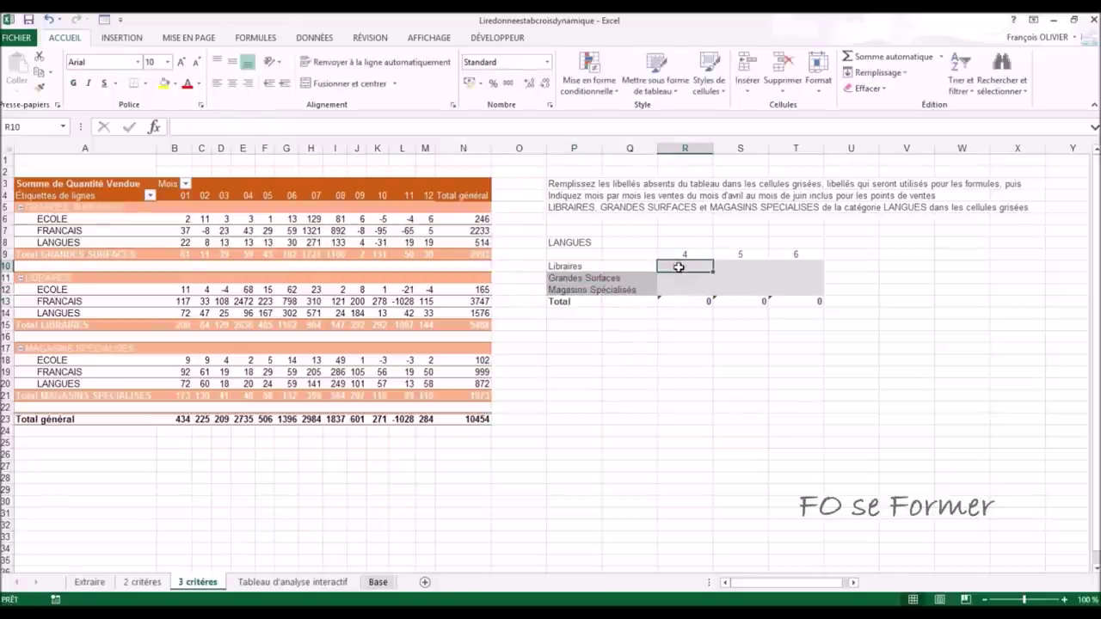
pyautogui.write('=')
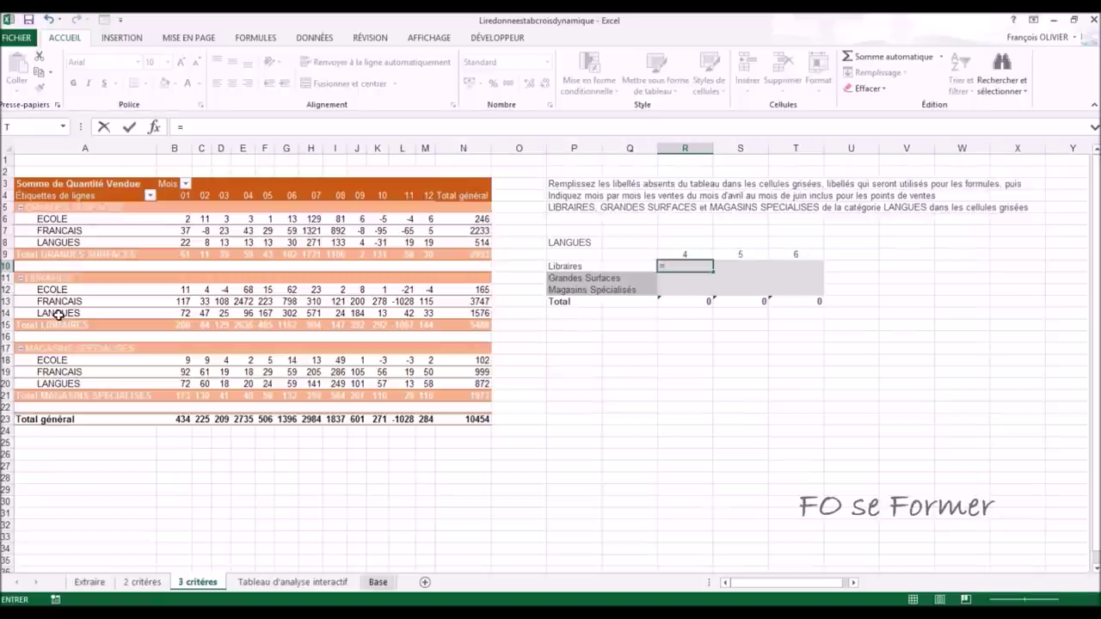
# Step: Reference pivot cell E14 so R10 gets the LANGUES, LIBRAIRES, month 4 pivot-data formula (96)
pyautogui.click(245, 314)
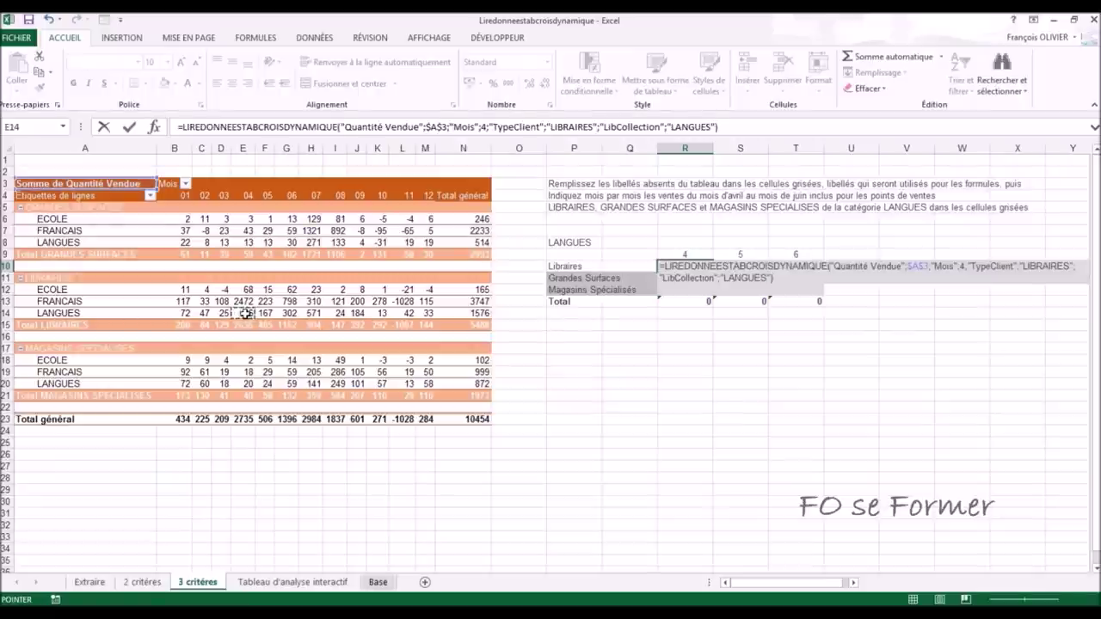
pyautogui.click(156, 128)
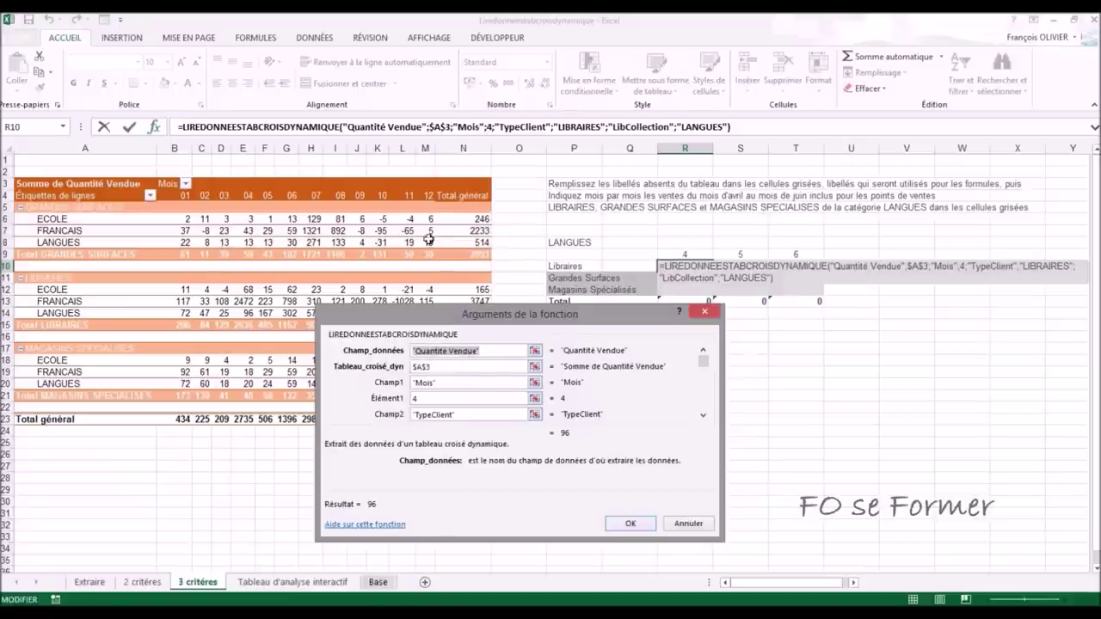
# Step: Review each argument of the R10 pivot-data formula: table, Mois 4, LIBRAIRES and LANGUES
pyautogui.click(438, 367)
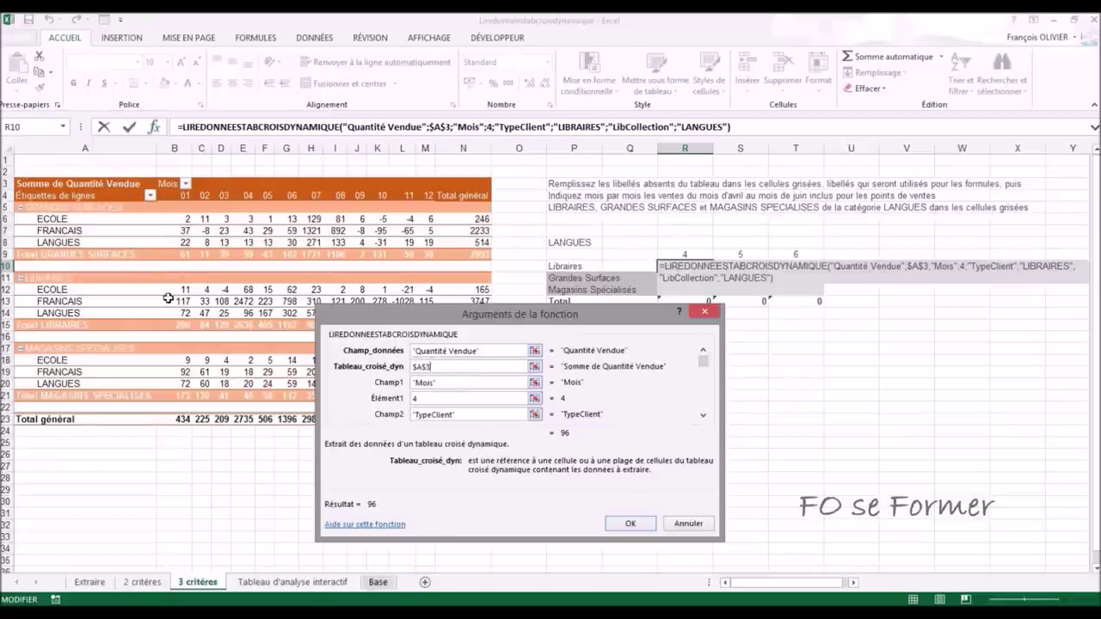
pyautogui.click(448, 384)
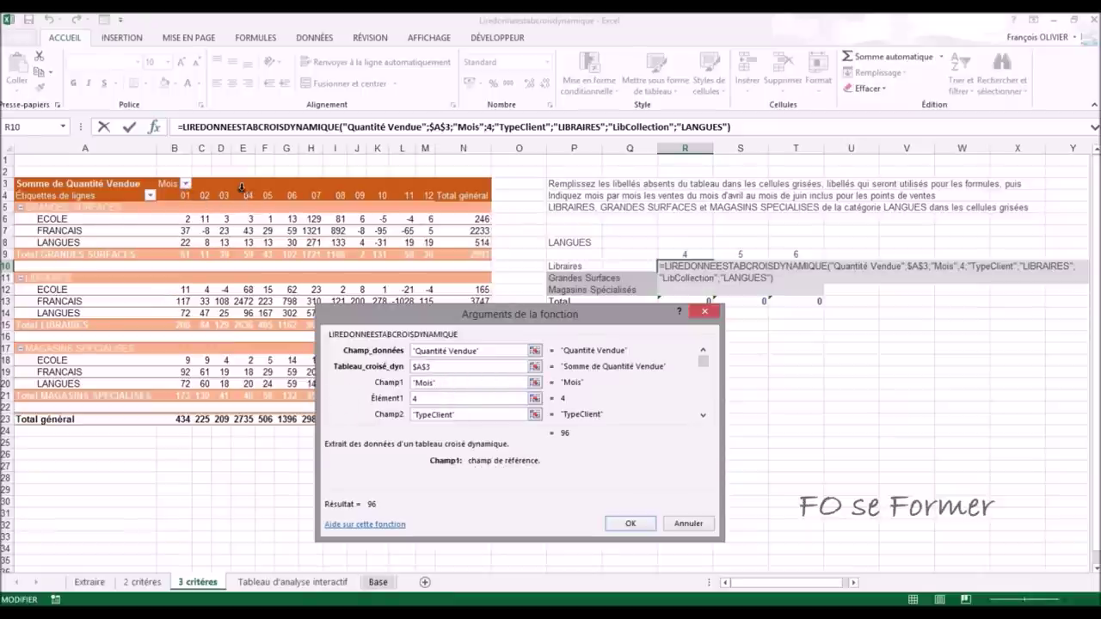
pyautogui.click(440, 395)
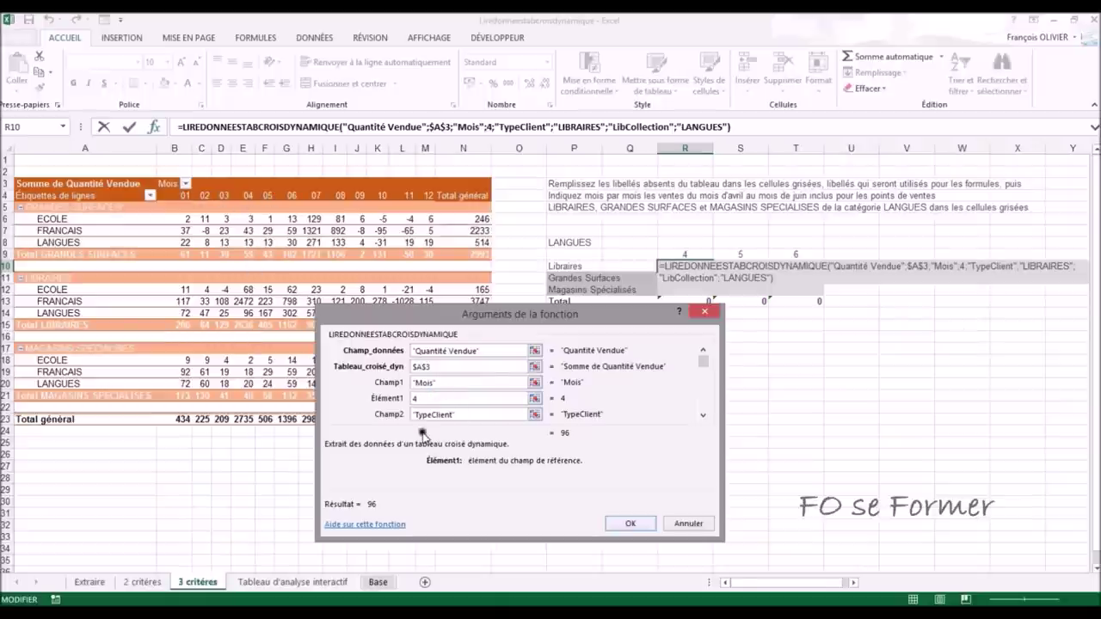
pyautogui.click(458, 415)
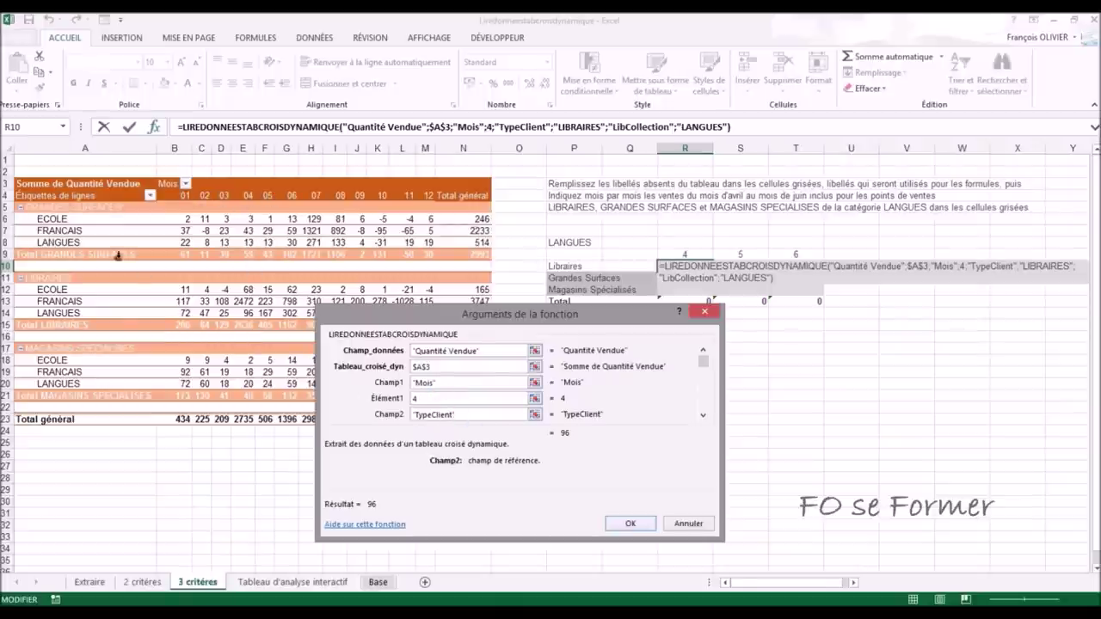
pyautogui.click(703, 418)
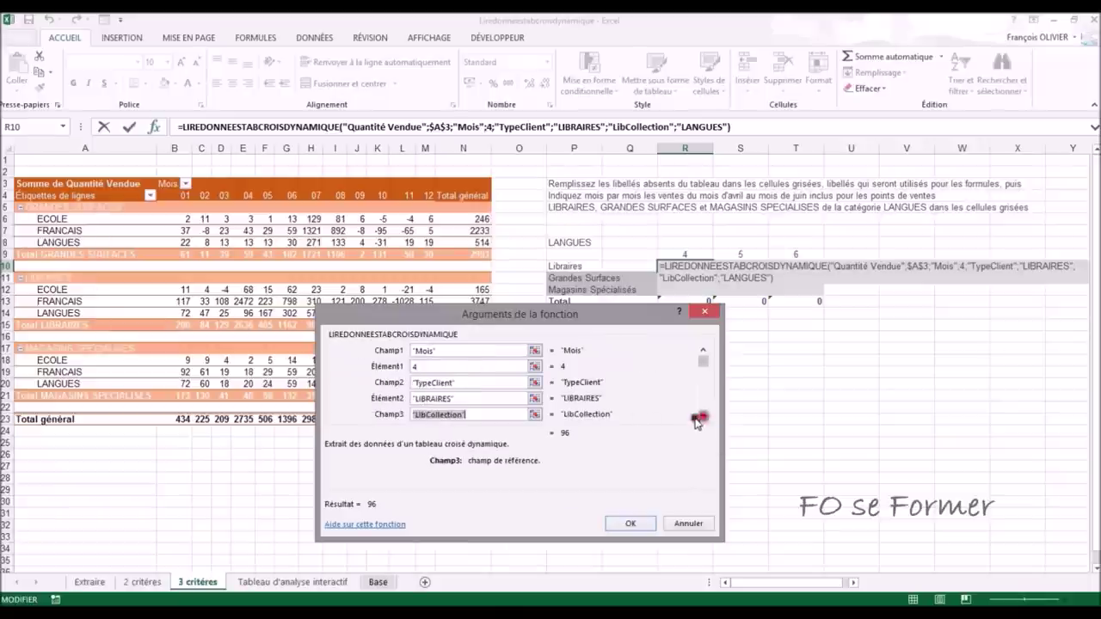
pyautogui.click(473, 398)
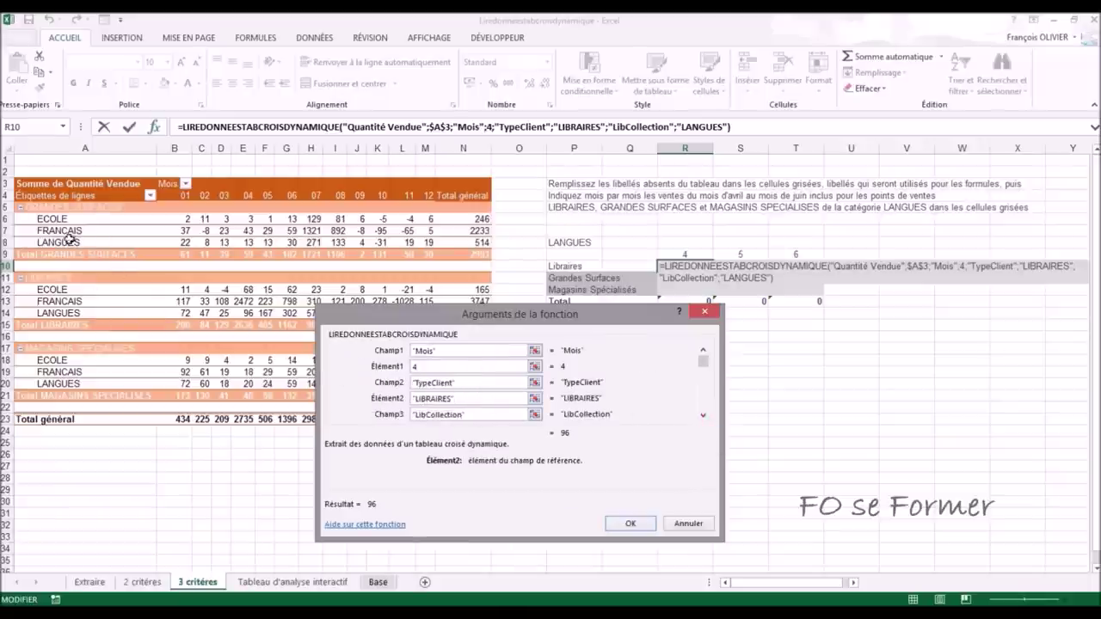
pyautogui.click(486, 414)
pyautogui.click(705, 420)
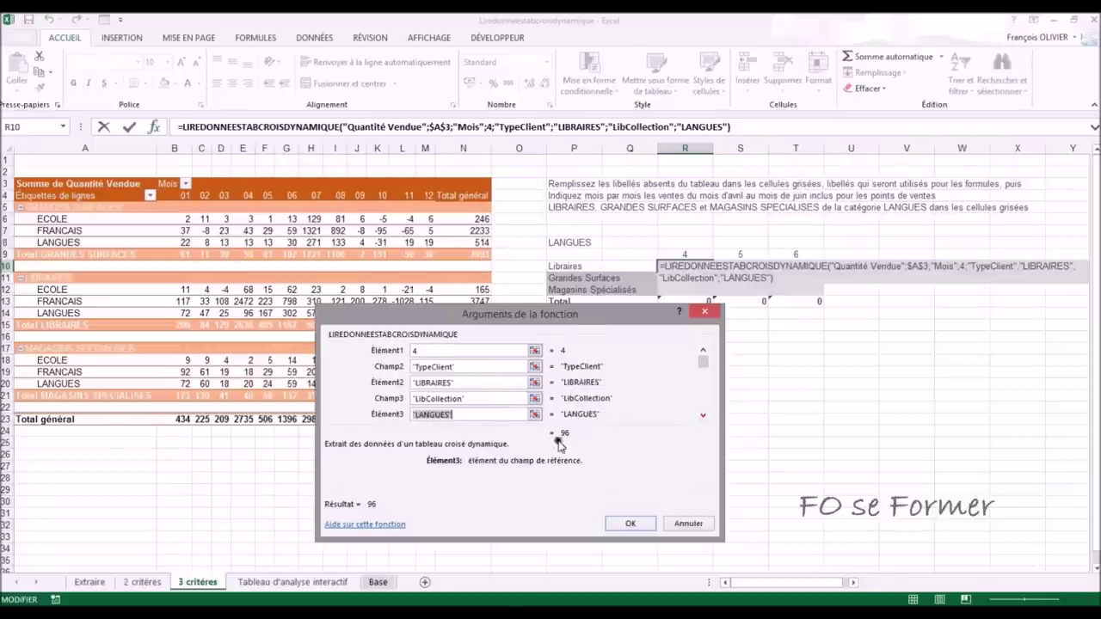
pyautogui.click(624, 524)
pyautogui.click(702, 351)
pyautogui.click(703, 351)
pyautogui.click(703, 351)
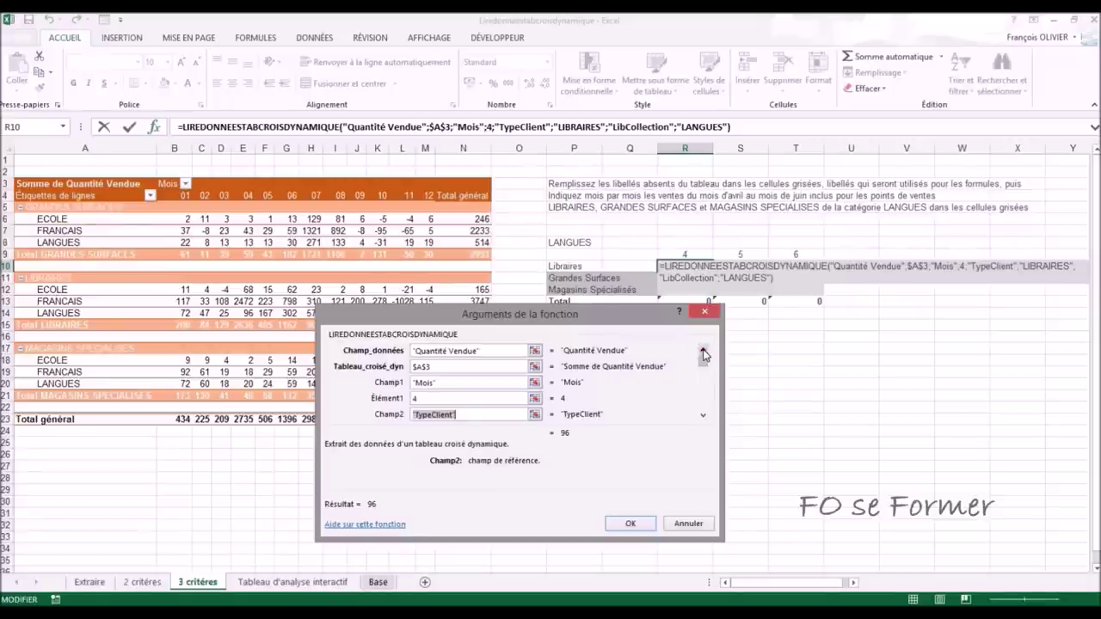
# Step: Replace the fixed month 4 item with the row-locked reference R$9
pyautogui.click(428, 398)
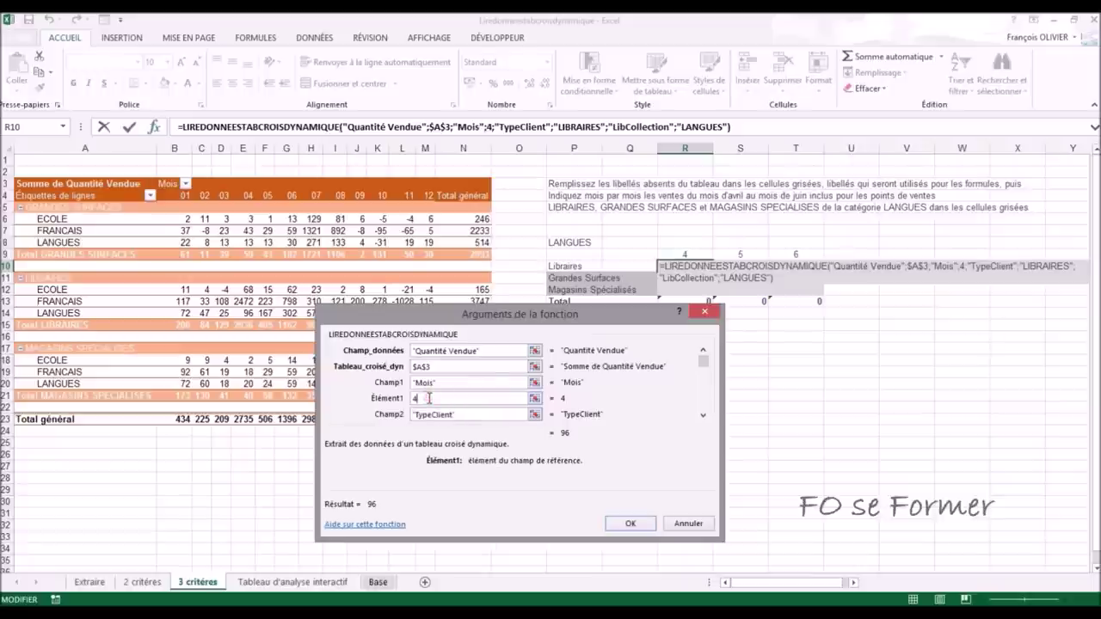
pyautogui.press('BackSpace')
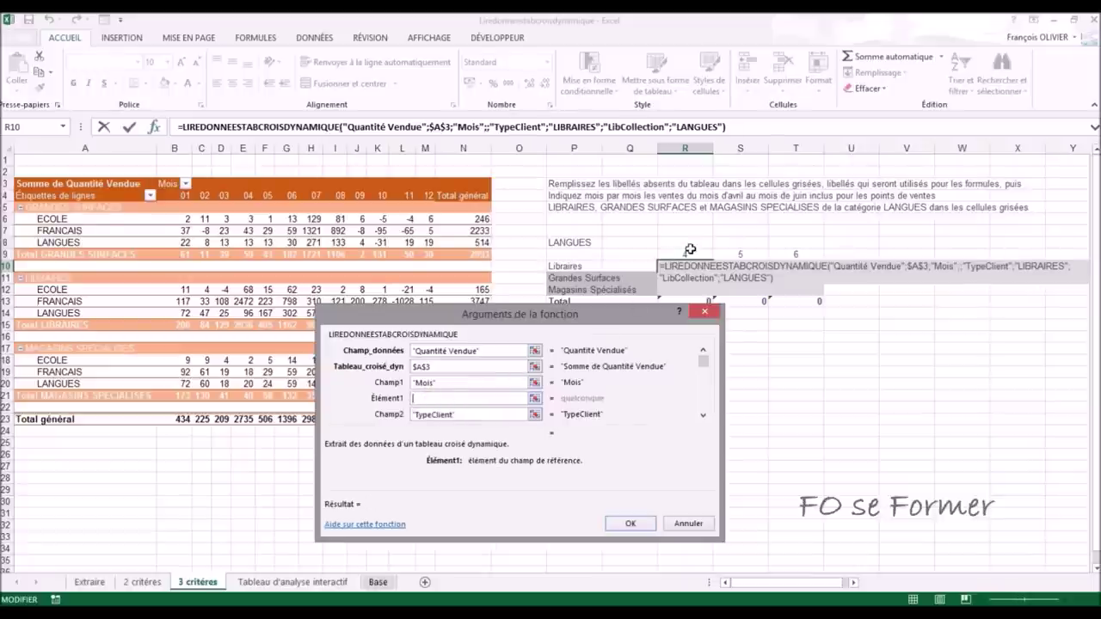
pyautogui.click(690, 254)
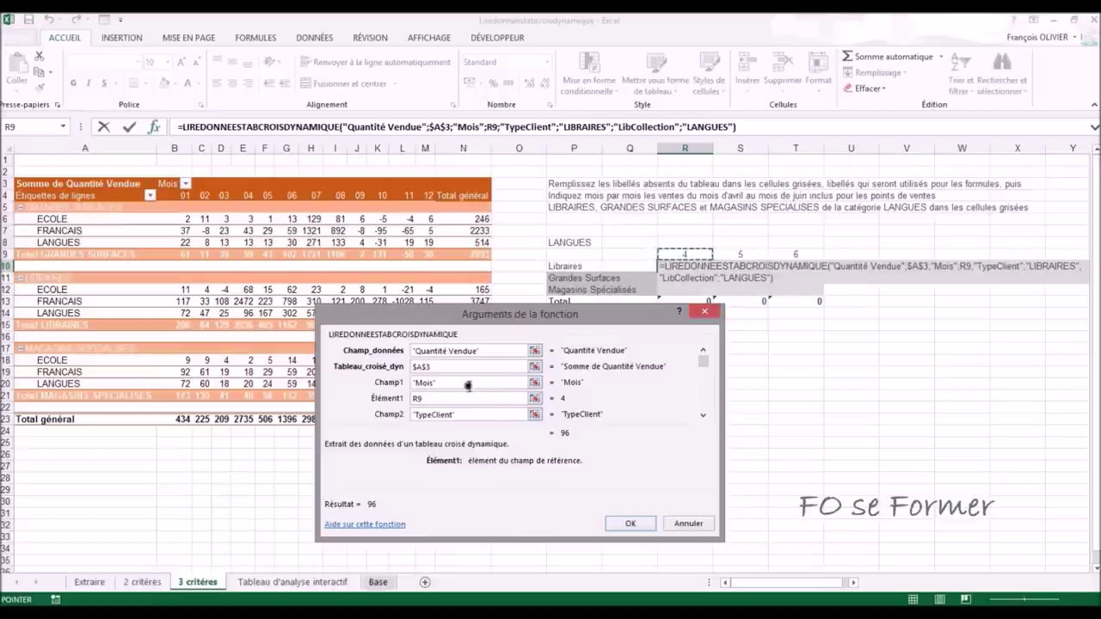
pyautogui.doubleClick(417, 397)
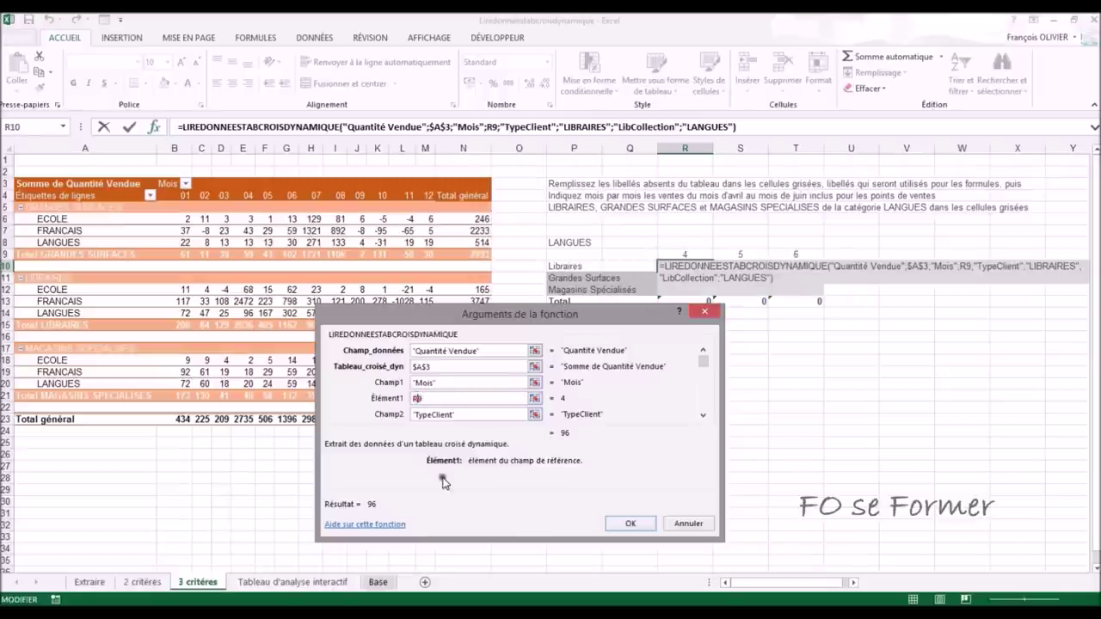
pyautogui.press('F4')
pyautogui.press('F4')
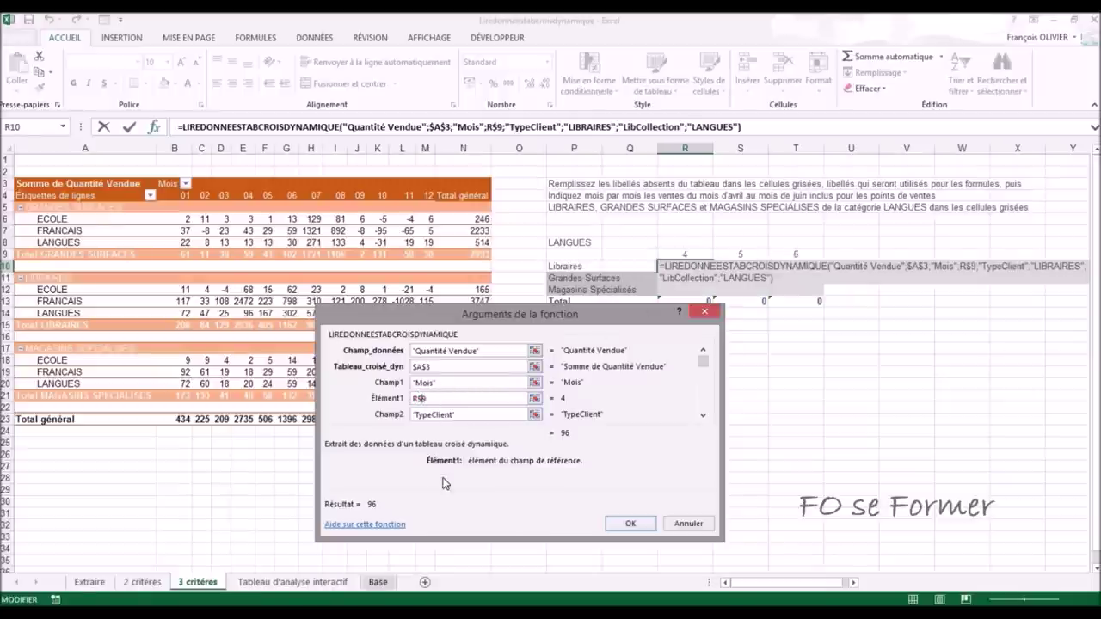
# Step: Replace the fixed LIBRAIRES item with the column-anchored reference $P10
pyautogui.click(703, 414)
pyautogui.click(703, 414)
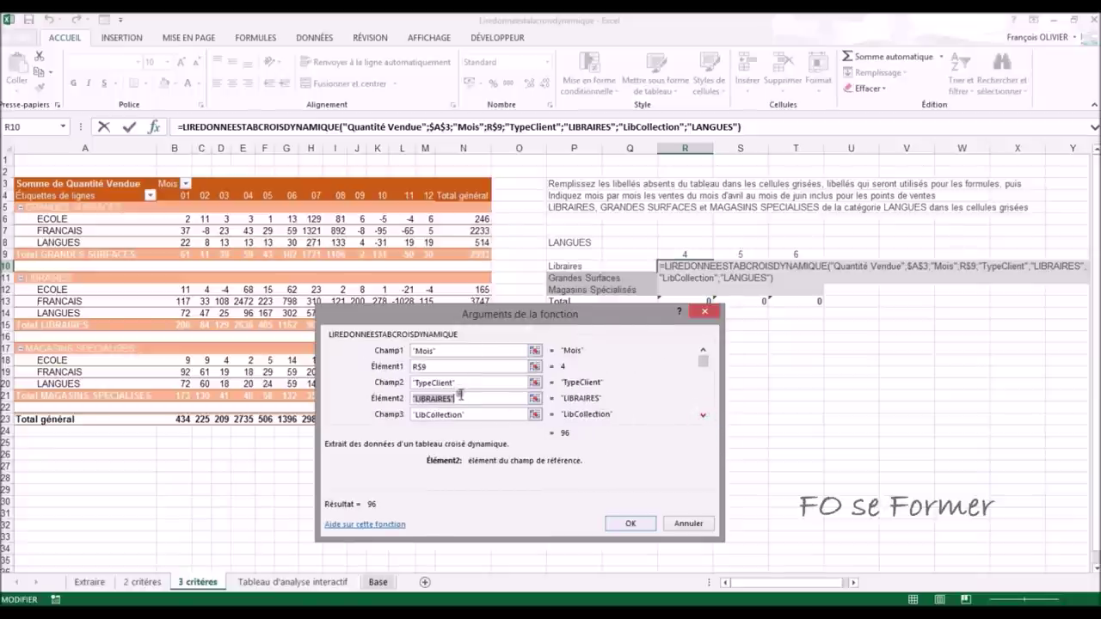
pyautogui.press('Delete')
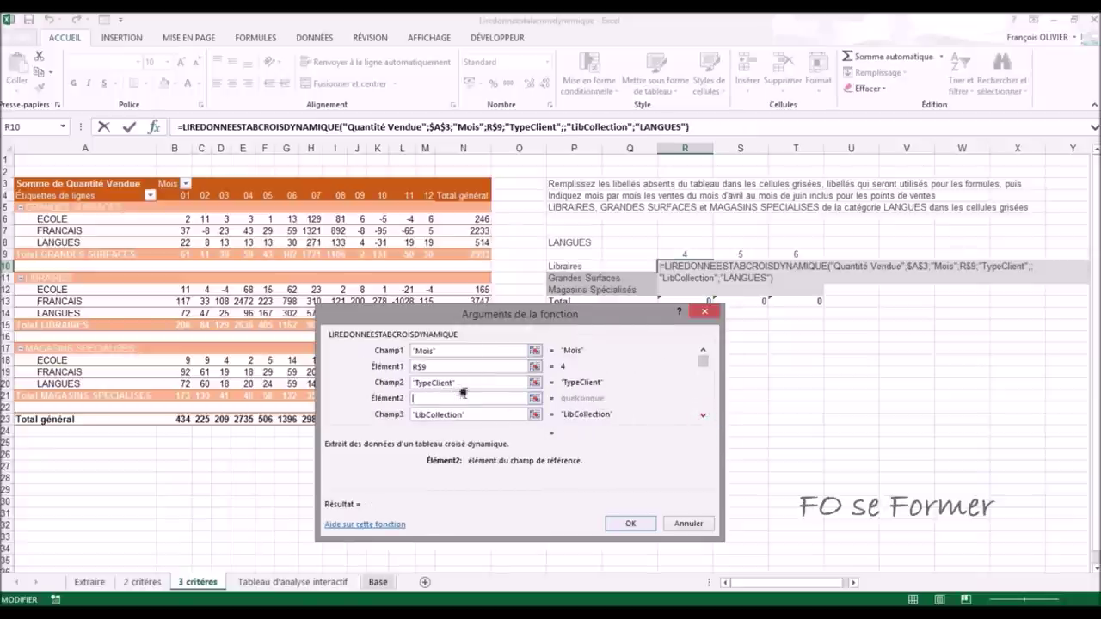
pyautogui.click(578, 266)
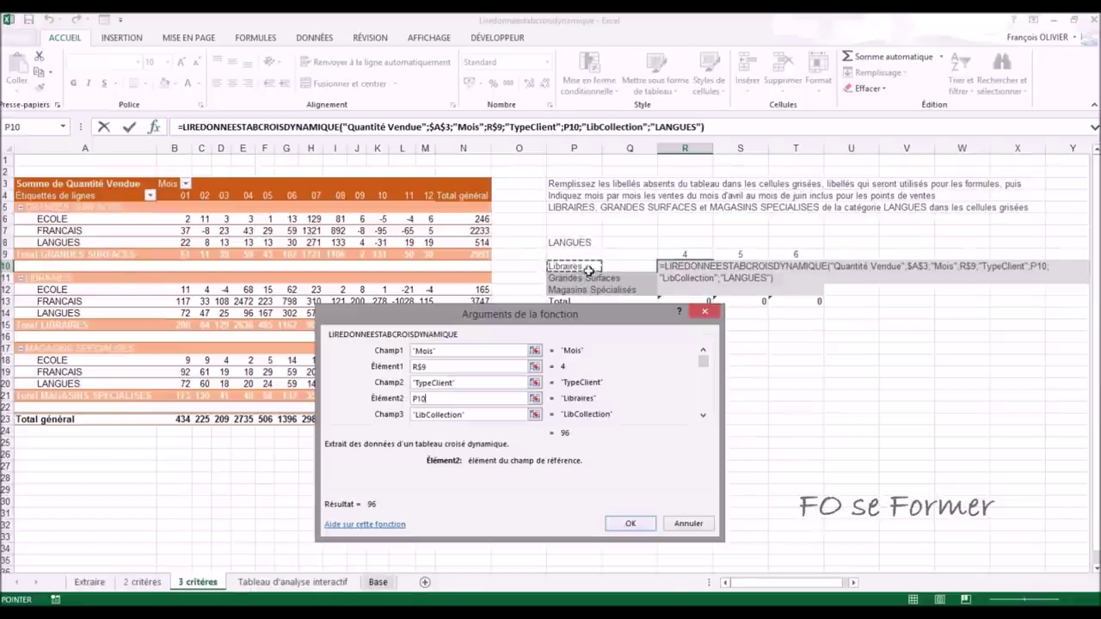
pyautogui.click(414, 399)
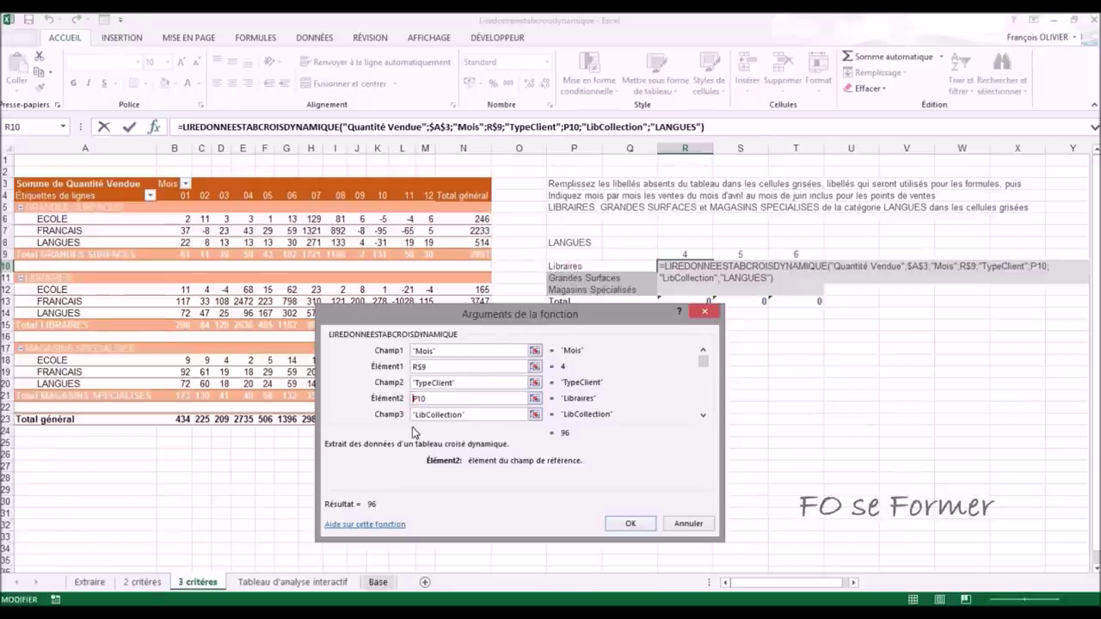
pyautogui.write('$')
# Step: Replace the fixed LANGUES item with absolute $P$8 and confirm the formula returning 96
pyautogui.click(702, 414)
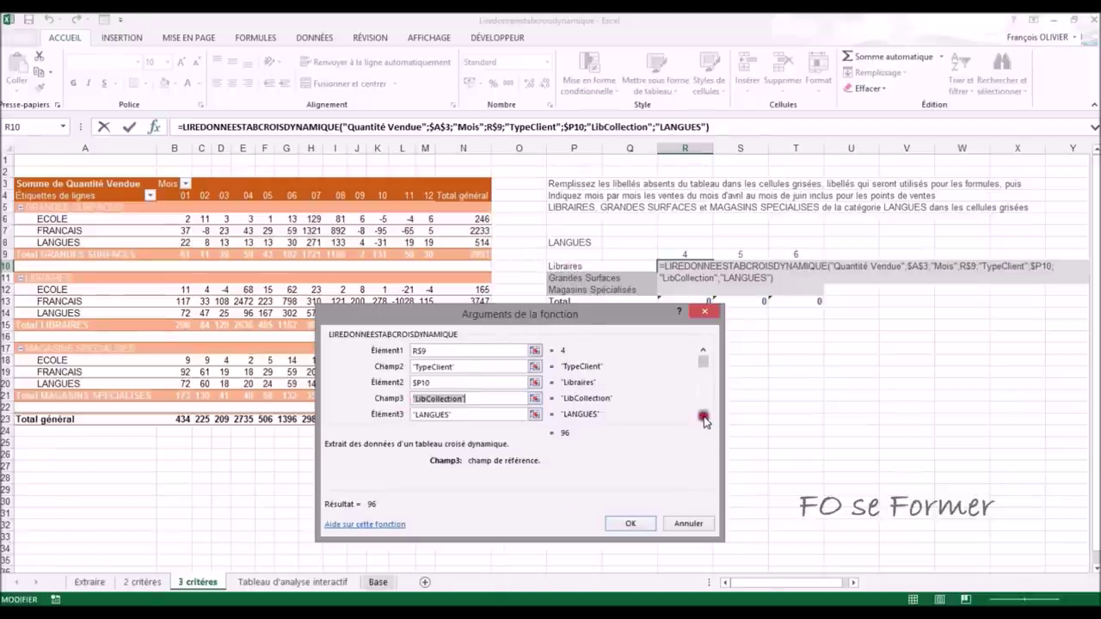
pyautogui.click(449, 414)
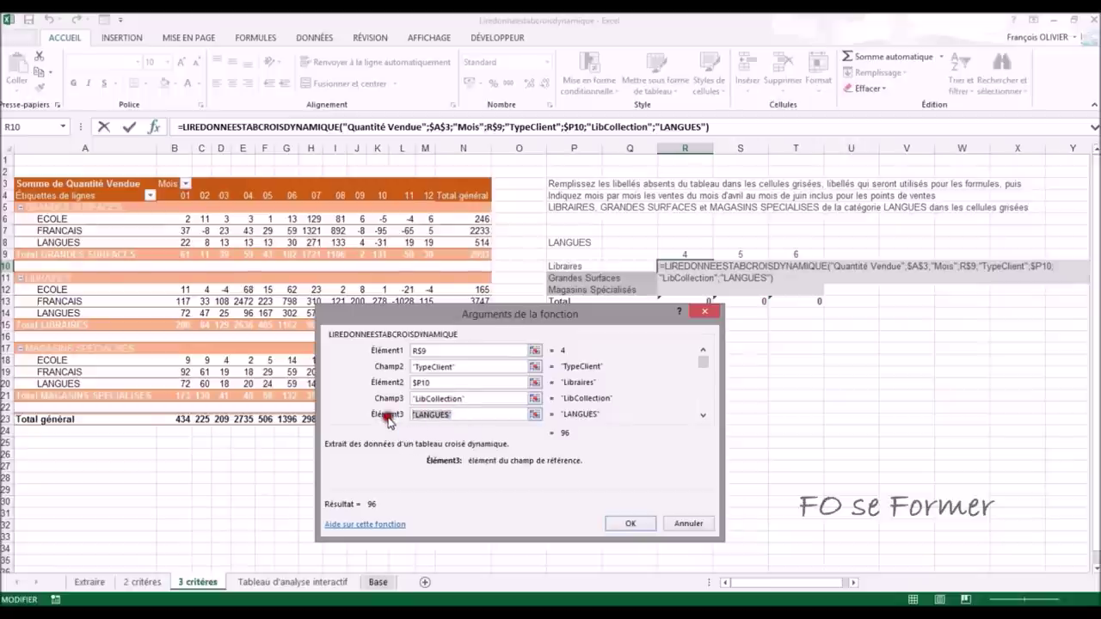
pyautogui.press('Delete')
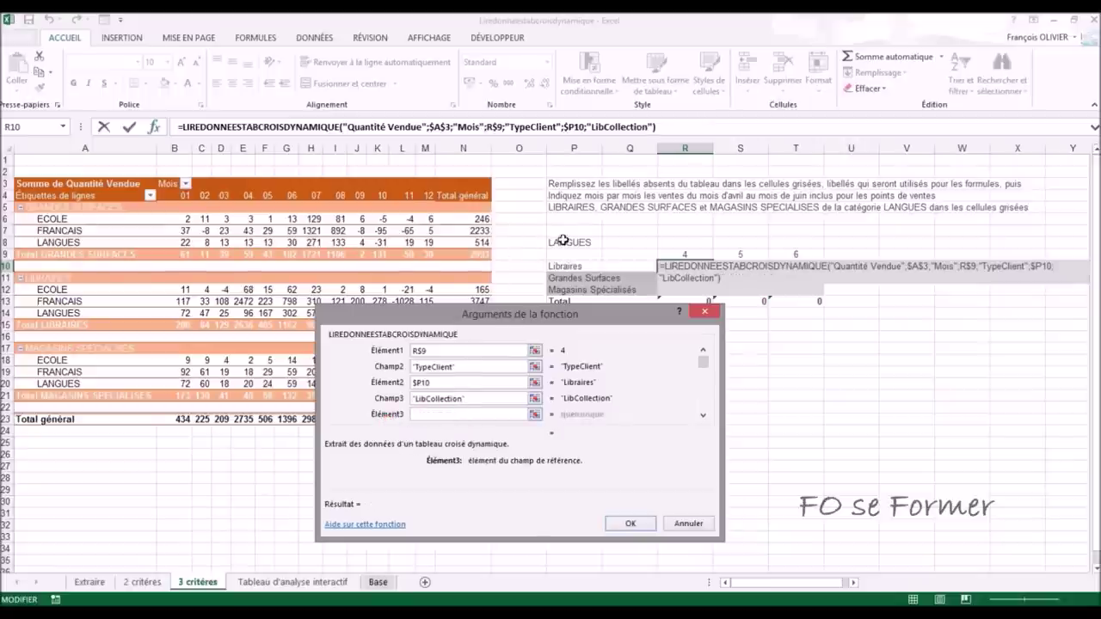
pyautogui.click(561, 241)
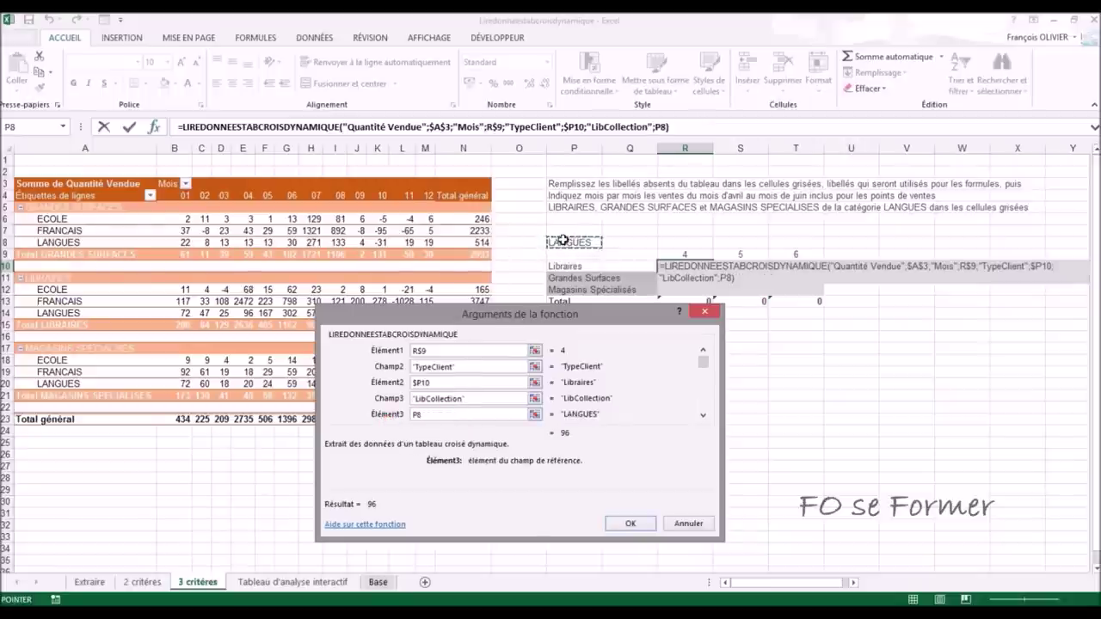
pyautogui.press('F4')
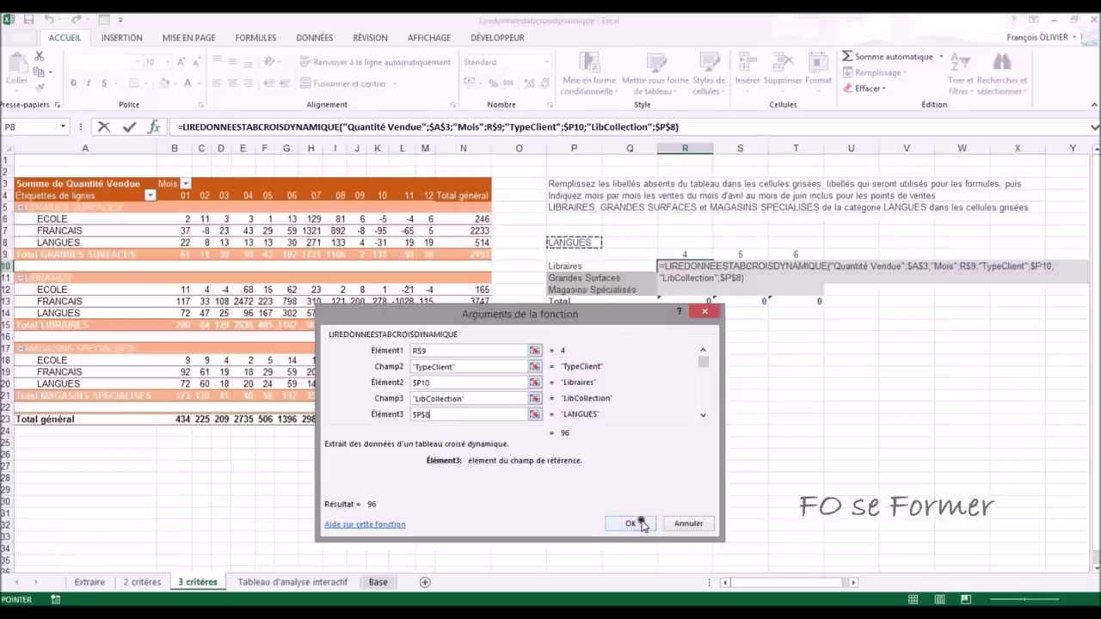
pyautogui.click(631, 523)
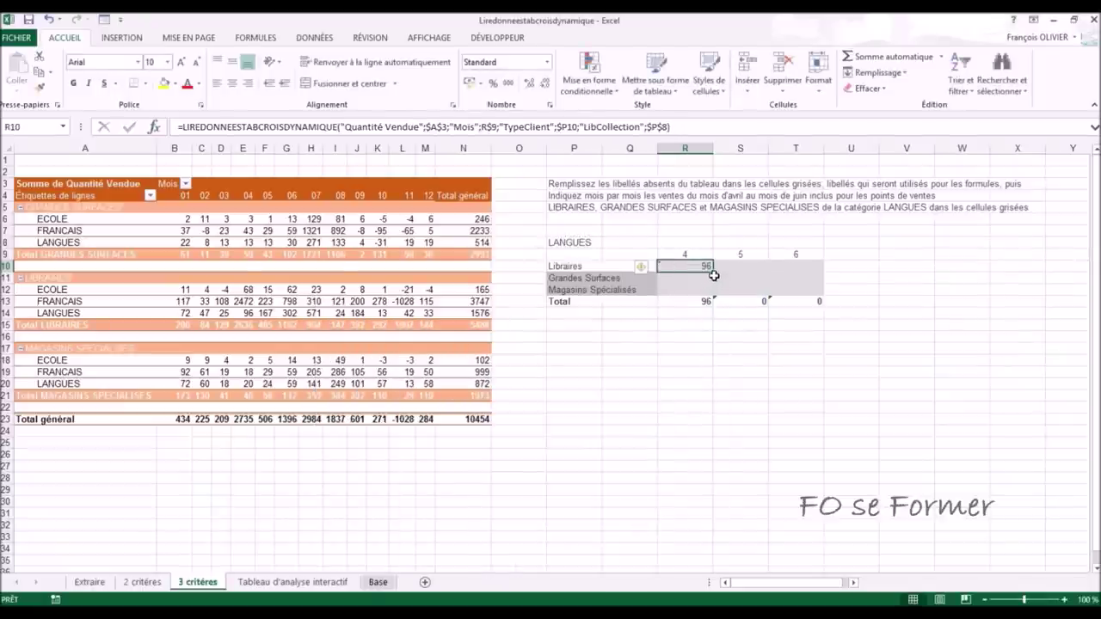
# Step: Fill the R10 formula across months 5 and 6 and down through R10:T12
pyautogui.moveTo(713, 272); pyautogui.dragTo(805, 274)
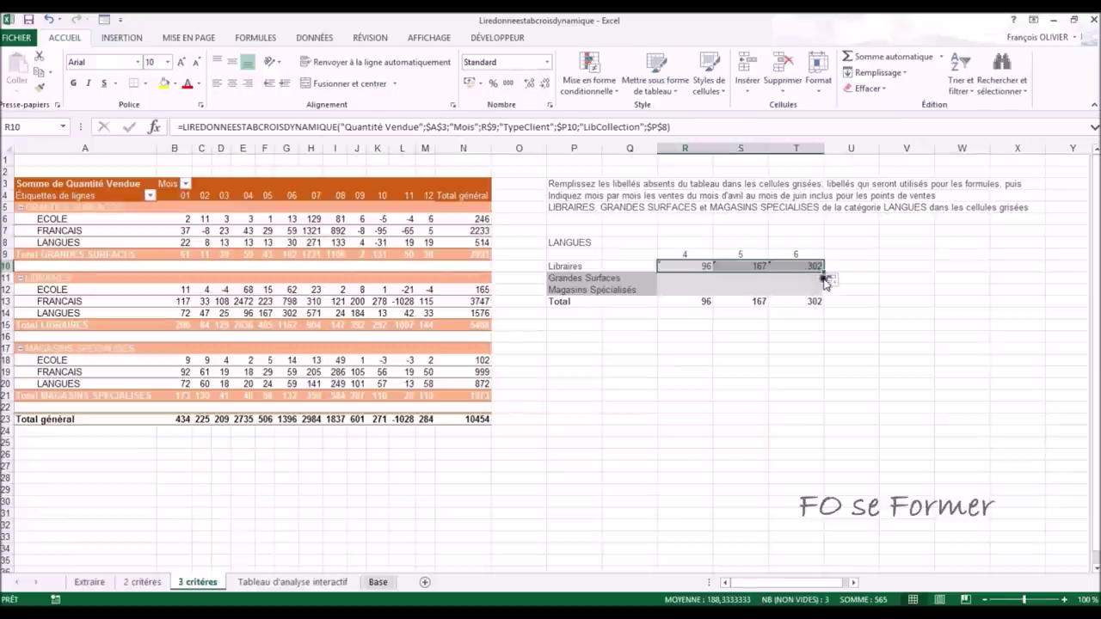
pyautogui.moveTo(823, 270); pyautogui.dragTo(824, 283)
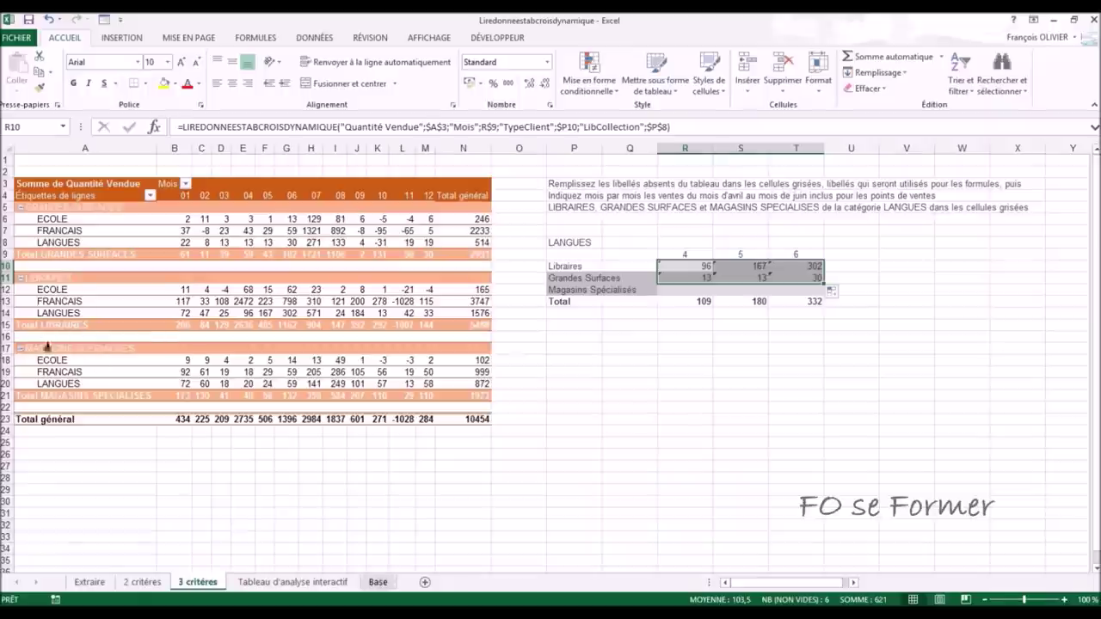
pyautogui.moveTo(824, 283); pyautogui.dragTo(824, 291)
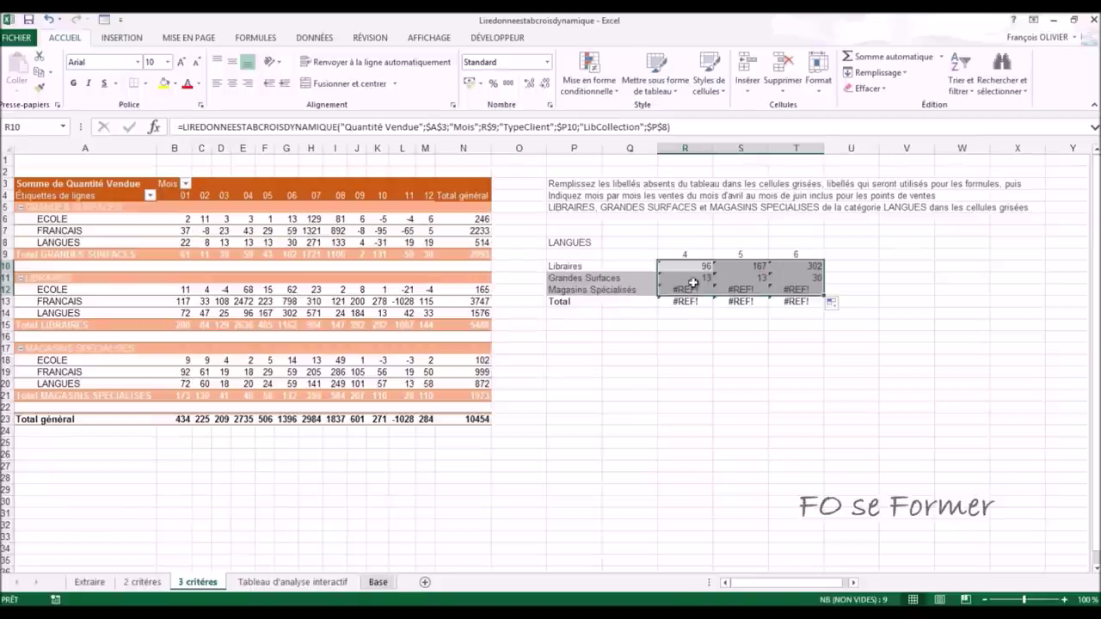
# Step: Change the P12 label to unaccented Magasins Specialises to clear the #REF! errors
pyautogui.click(608, 291)
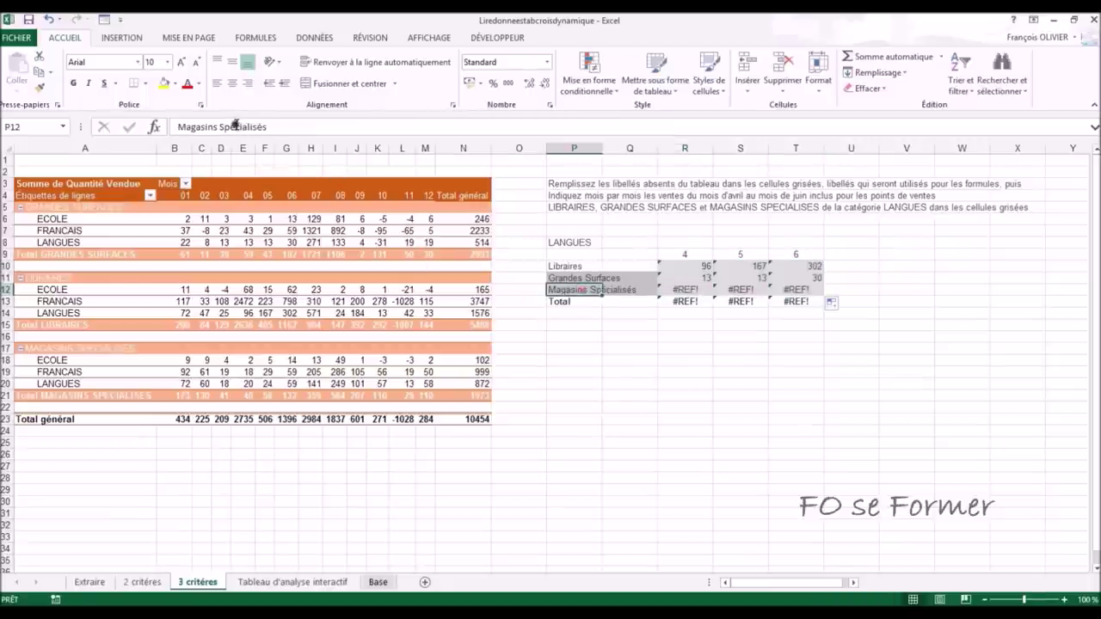
pyautogui.click(234, 126)
pyautogui.write('e')
pyautogui.click(261, 127)
pyautogui.press('BackSpace')
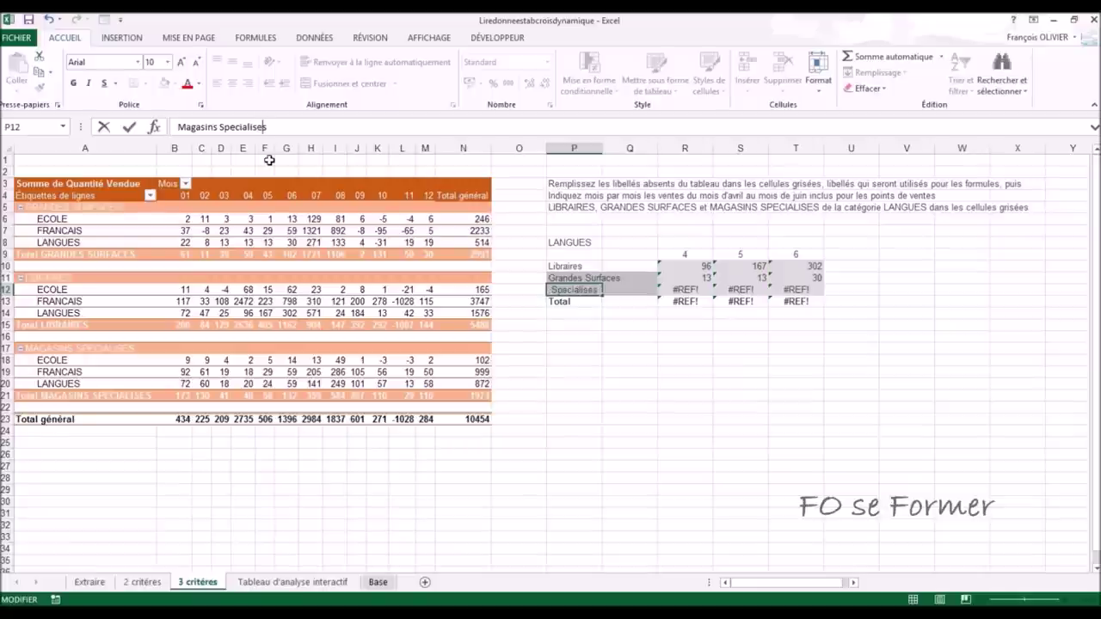
pyautogui.press('Return')
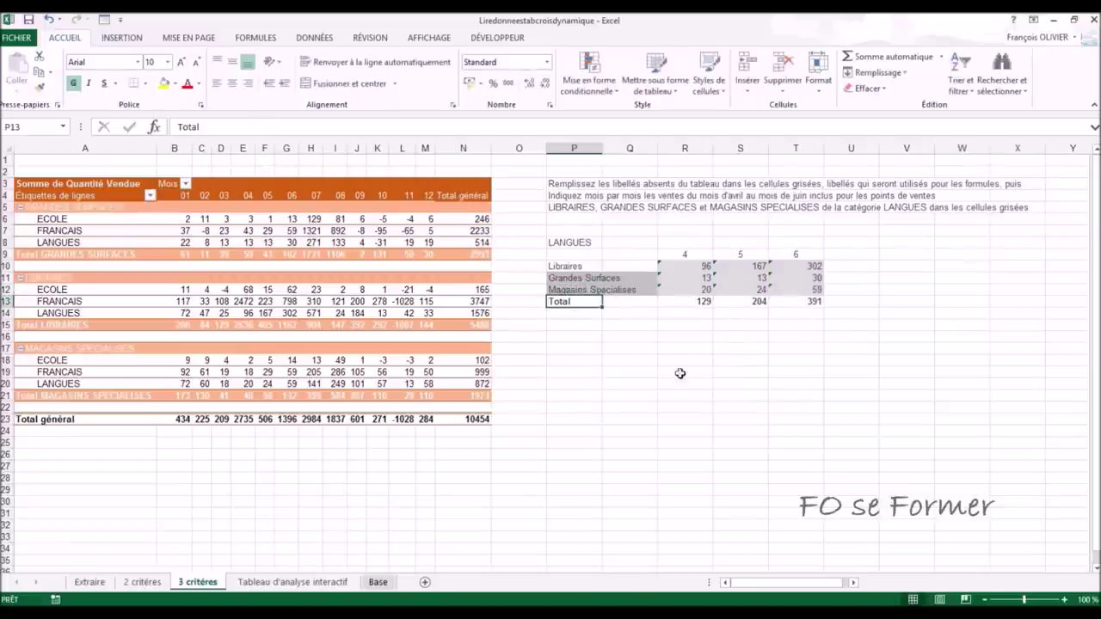
# Step: Go to the Tableau d'analyse interactif sheet and scroll through its pivot table and back
pyautogui.click(301, 585)
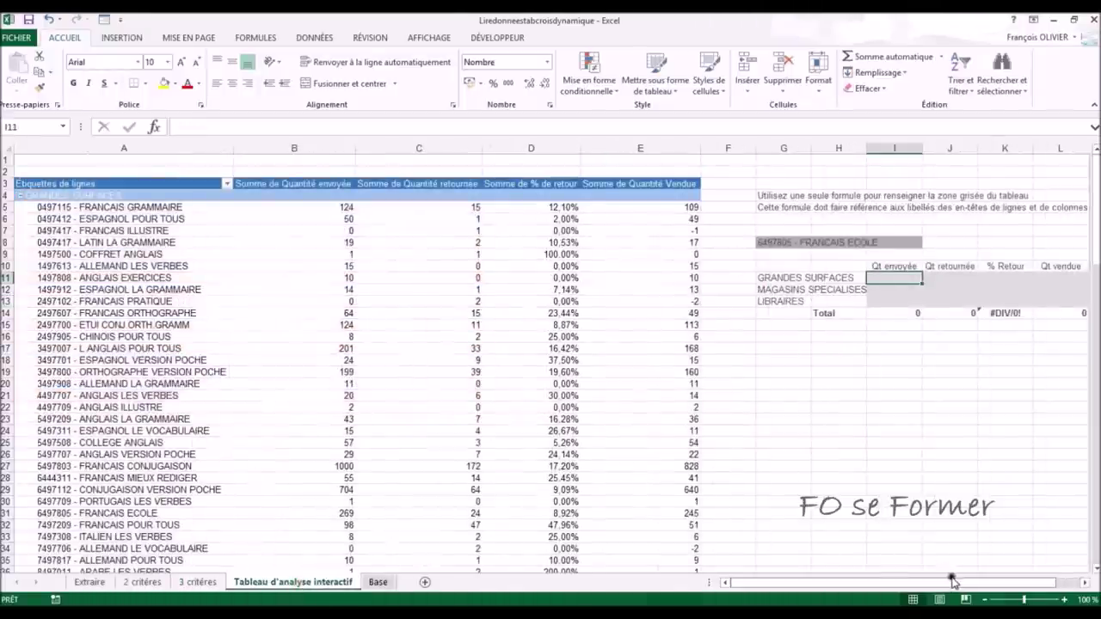
pyautogui.moveTo(949, 582); pyautogui.dragTo(934, 583)
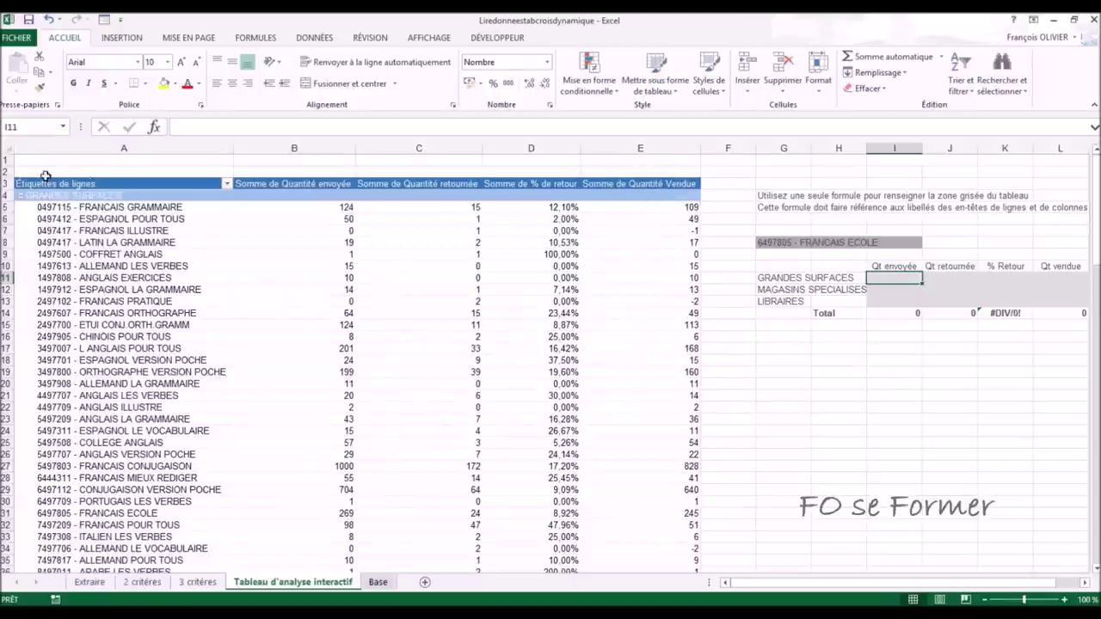
pyautogui.scroll(-2, 76, 222)
pyautogui.scroll(-3, 76, 221)
pyautogui.scroll(-3, 75, 222)
pyautogui.scroll(-1, 76, 222)
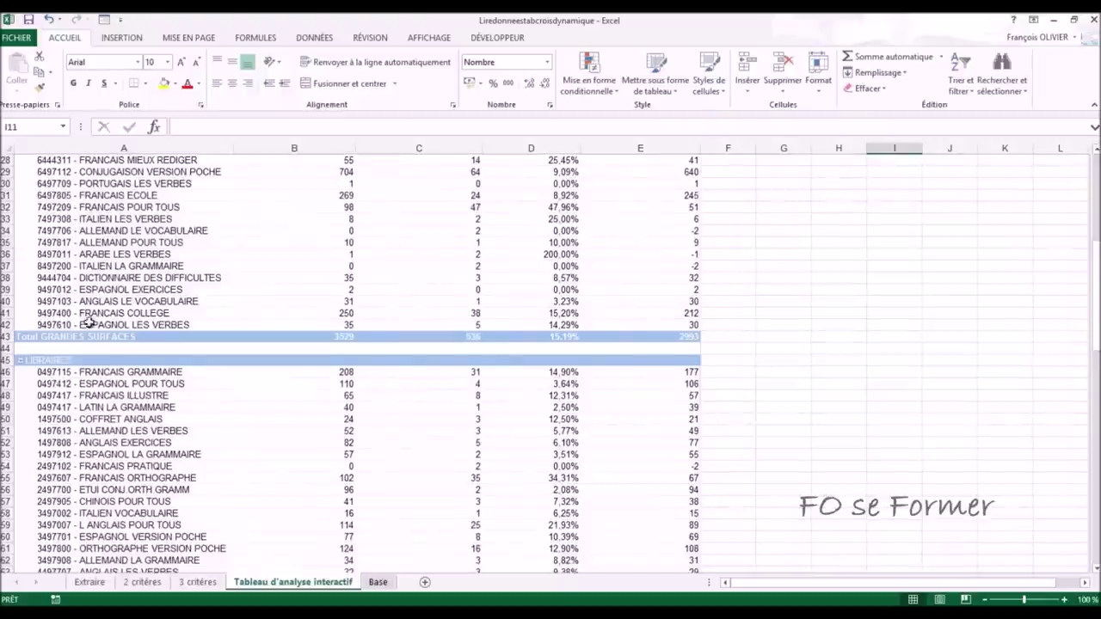
pyautogui.scroll(-5, 84, 373)
pyautogui.scroll(-4, 84, 373)
pyautogui.scroll(-3, 84, 373)
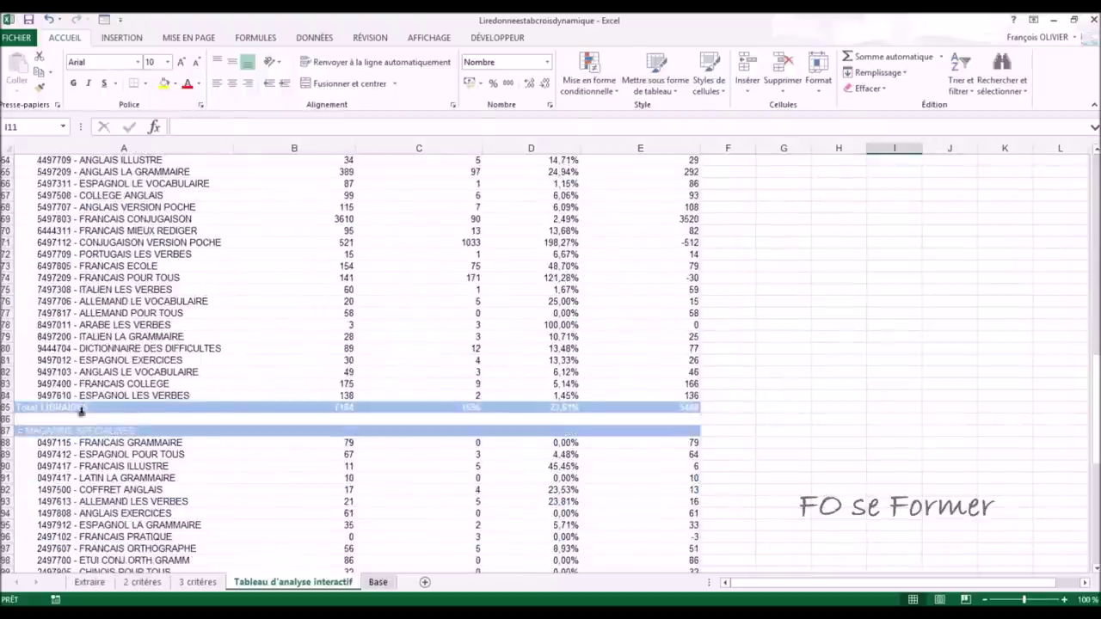
pyautogui.scroll(5, 104, 425)
pyautogui.scroll(7, 105, 425)
pyautogui.scroll(5, 105, 425)
pyautogui.scroll(4, 98, 347)
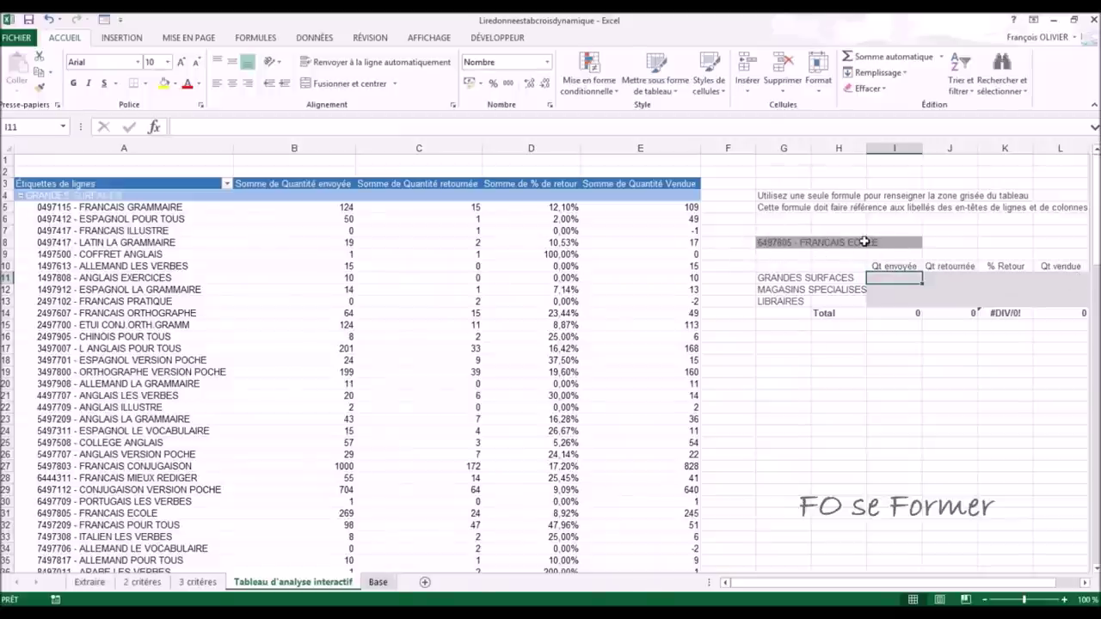
# Step: Make I11 a pivot-data formula pointing at B31 (269) and show its arguments
pyautogui.write('=')
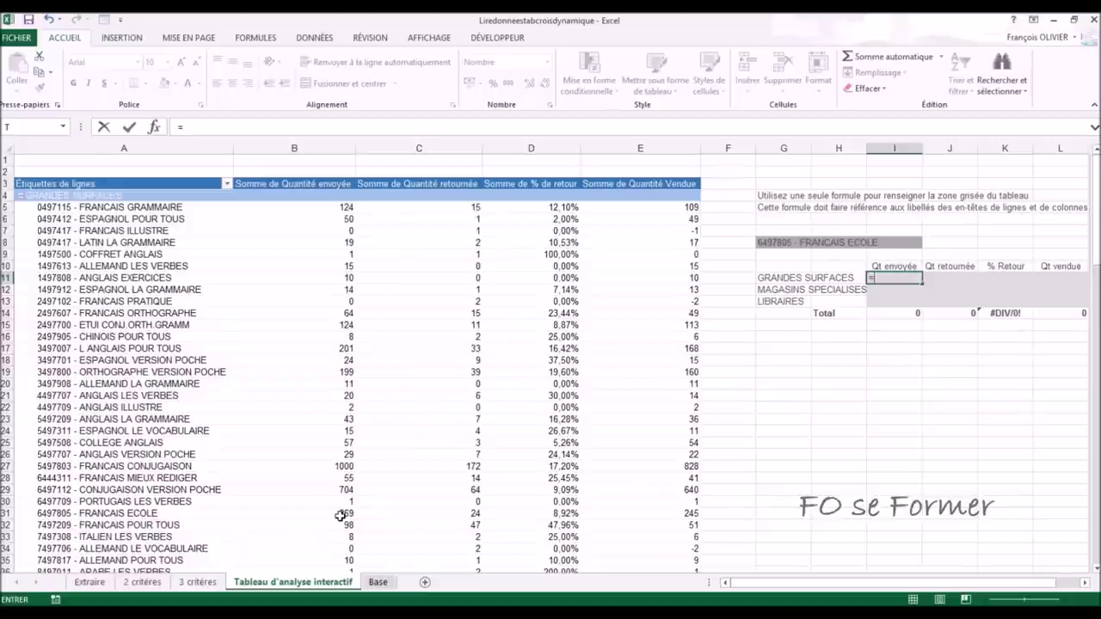
pyautogui.click(340, 515)
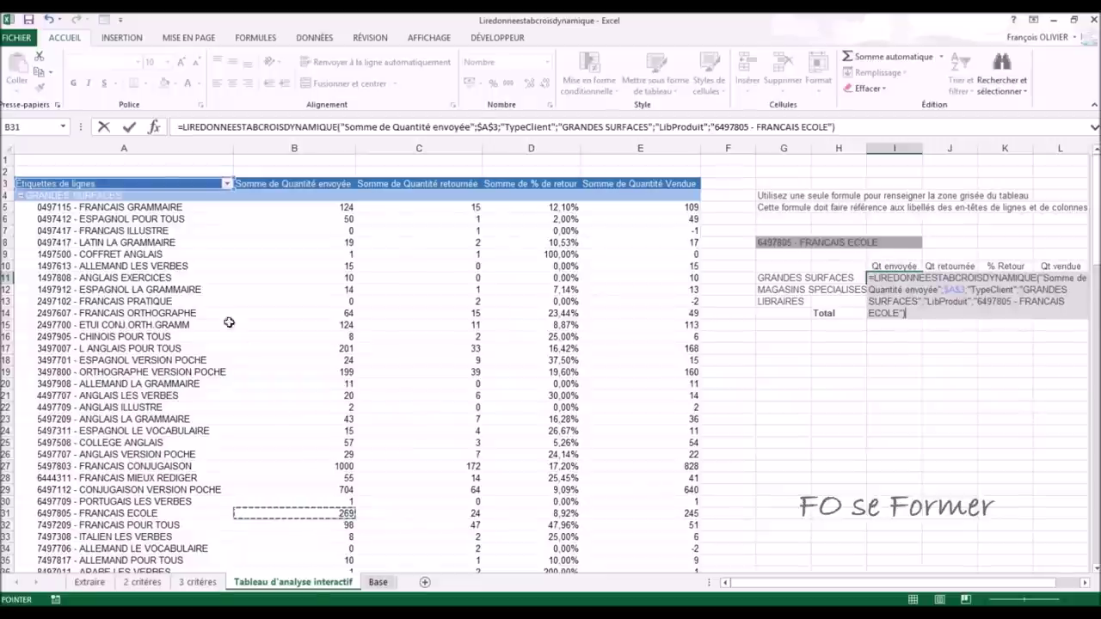
pyautogui.click(154, 126)
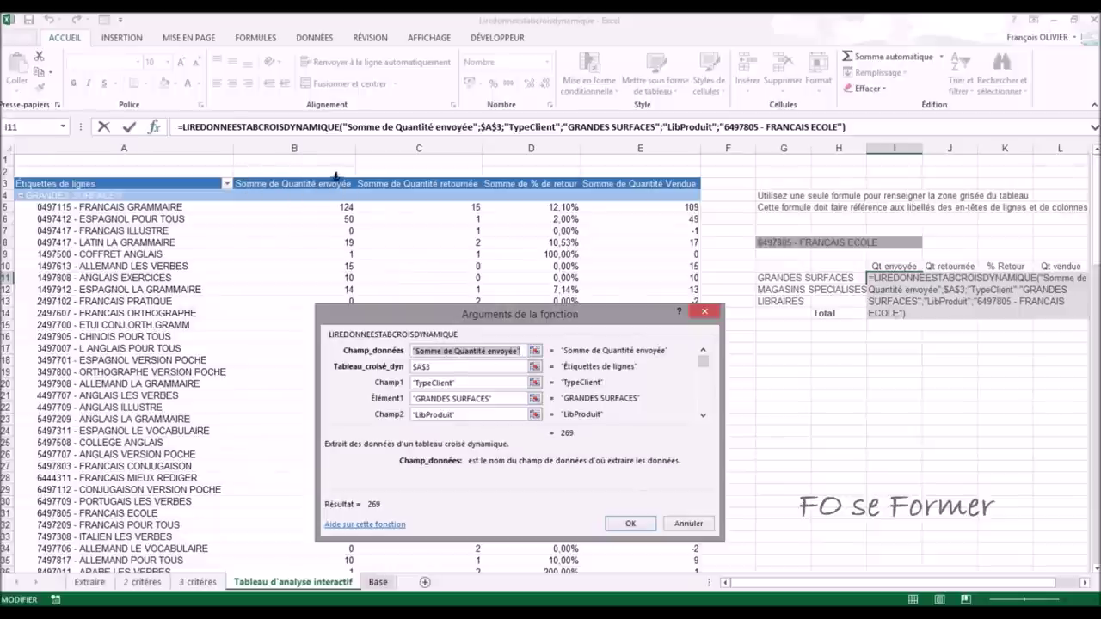
# Step: Review the I11 formula arguments and select the hard-coded Somme de Quantité envoyée data field
pyautogui.click(427, 368)
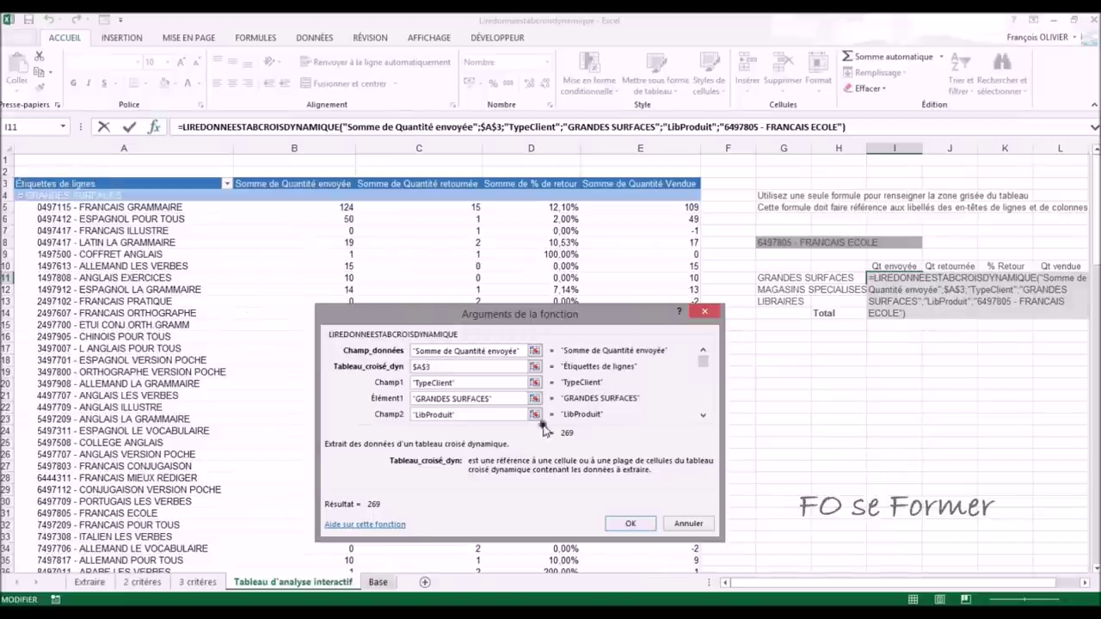
pyautogui.click(471, 383)
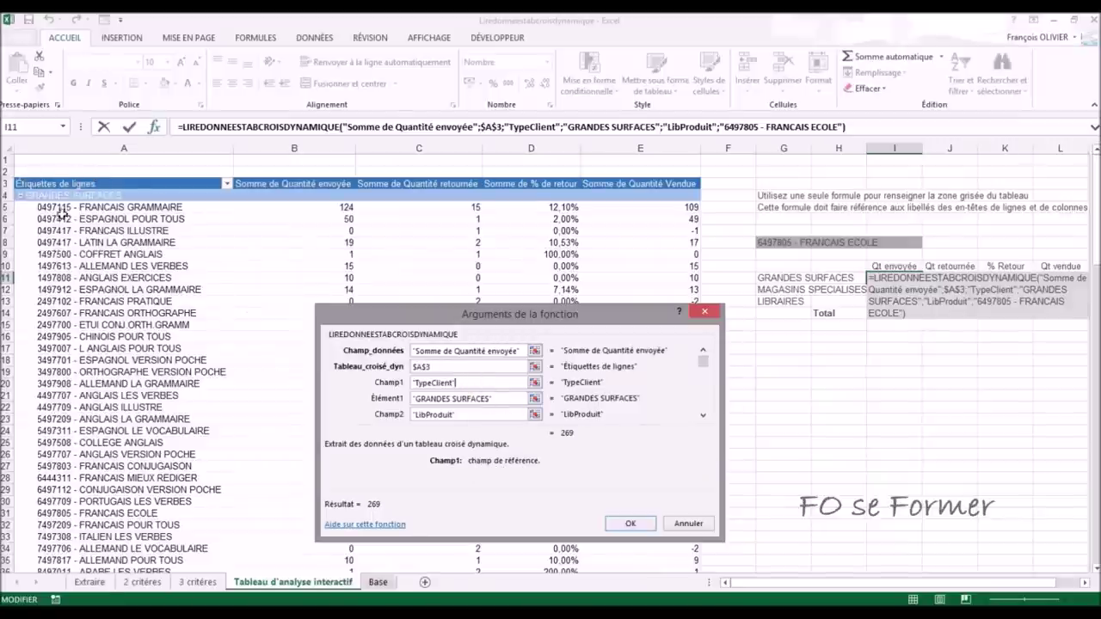
pyautogui.click(703, 417)
pyautogui.click(471, 414)
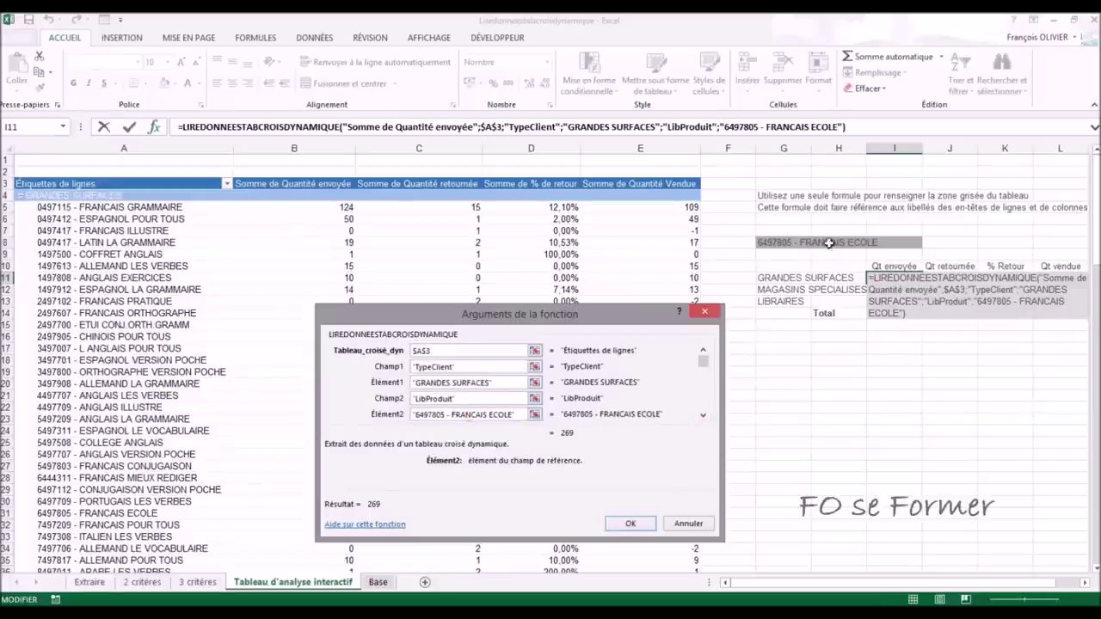
pyautogui.click(703, 415)
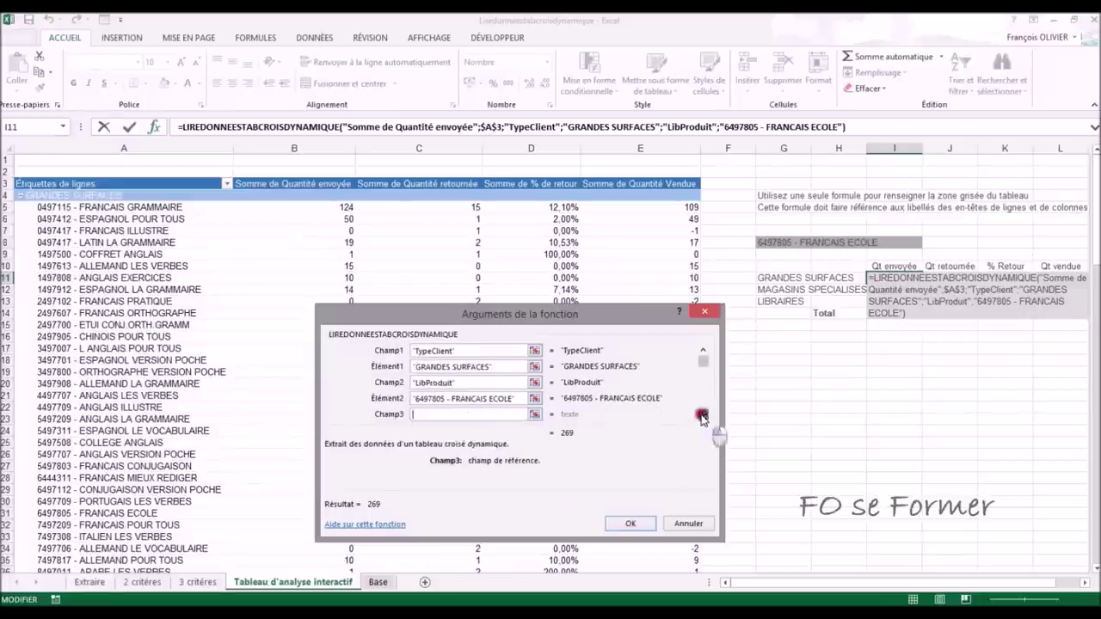
pyautogui.click(703, 351)
pyautogui.click(703, 351)
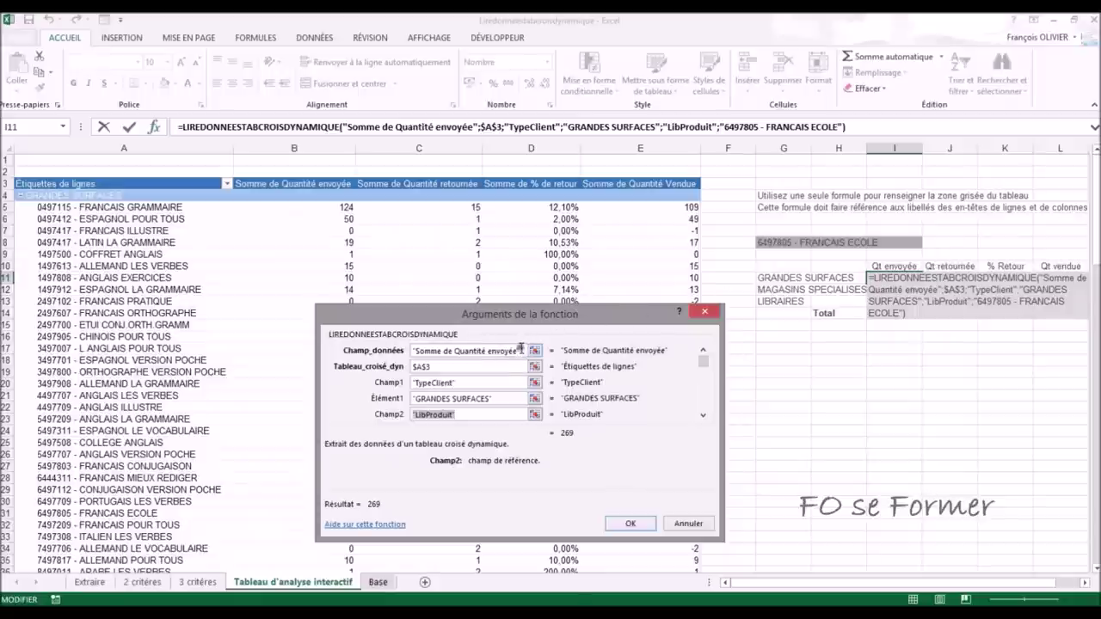
pyautogui.moveTo(521, 350); pyautogui.dragTo(402, 352)
# Step: Replace the data field with I$10 and the GRANDES SURFACES item with $G11
pyautogui.press('Delete')
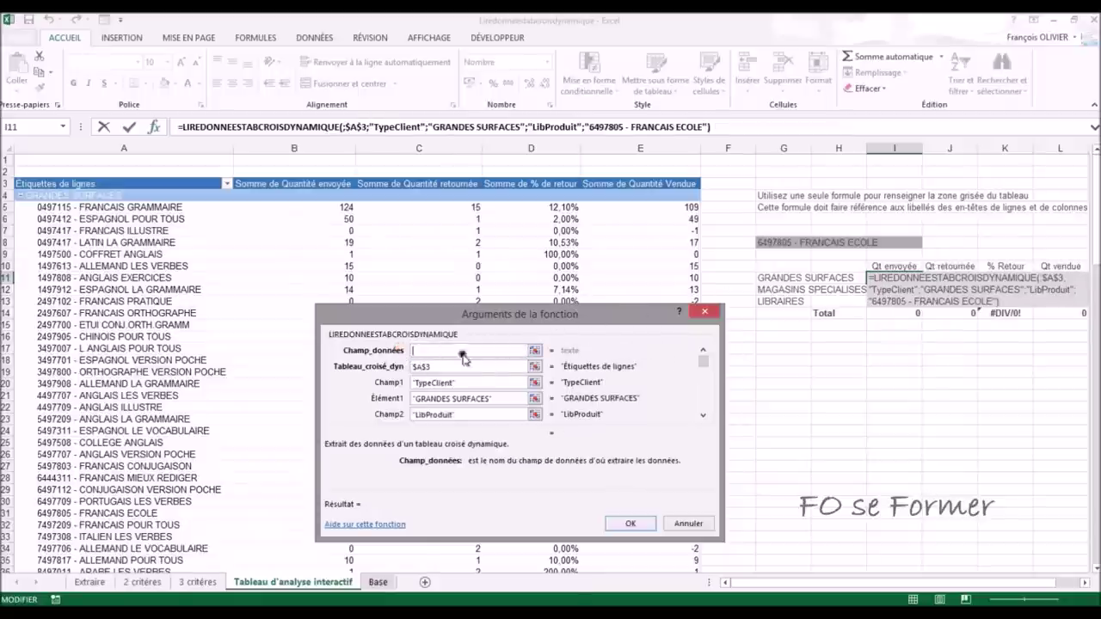
pyautogui.click(903, 267)
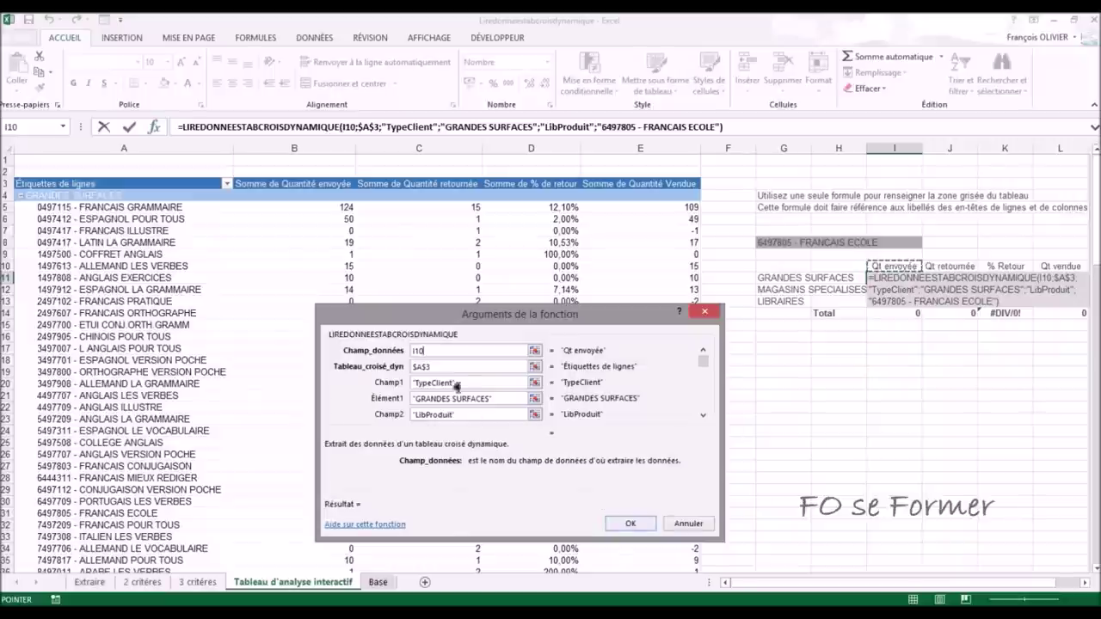
pyautogui.click(498, 398)
pyautogui.moveTo(497, 397); pyautogui.dragTo(391, 402)
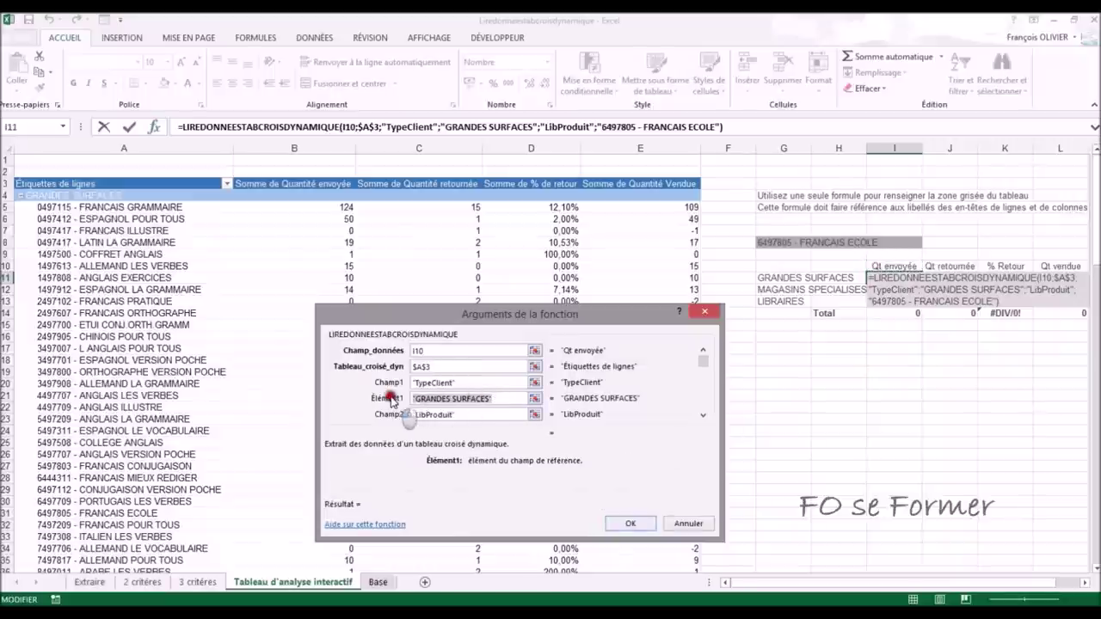
pyautogui.press('Delete')
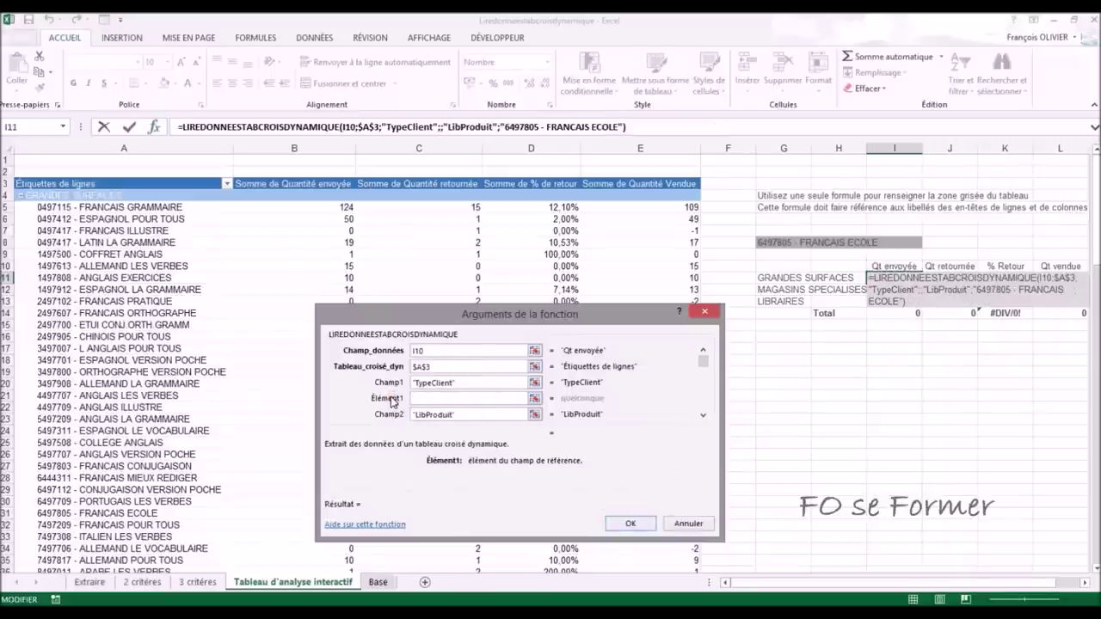
pyautogui.click(784, 279)
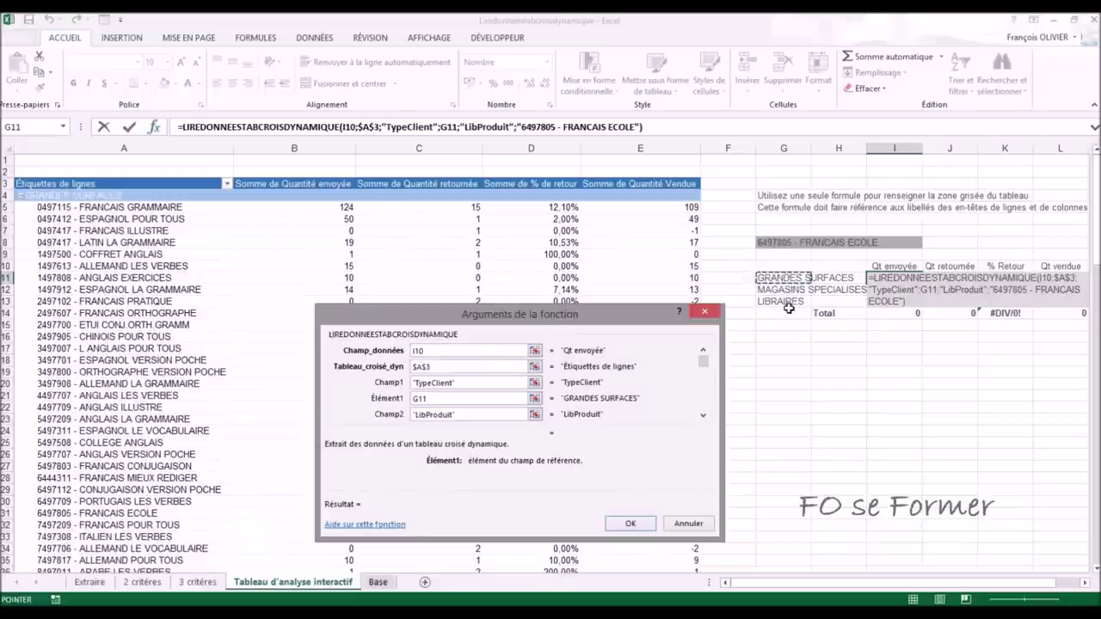
pyautogui.click(412, 399)
pyautogui.write('$')
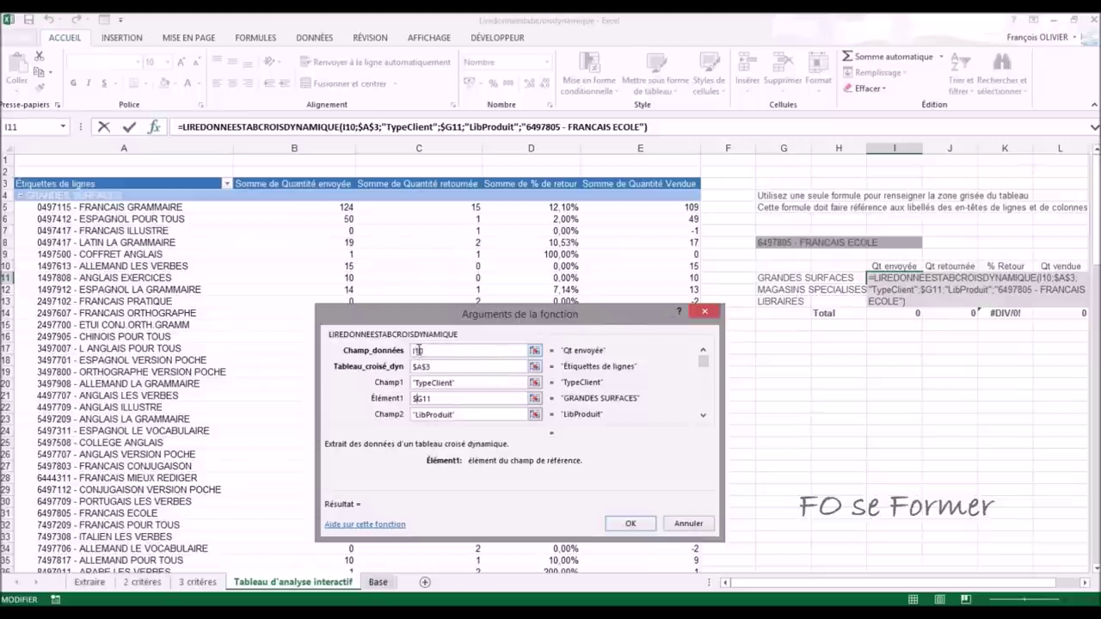
pyautogui.click(416, 350)
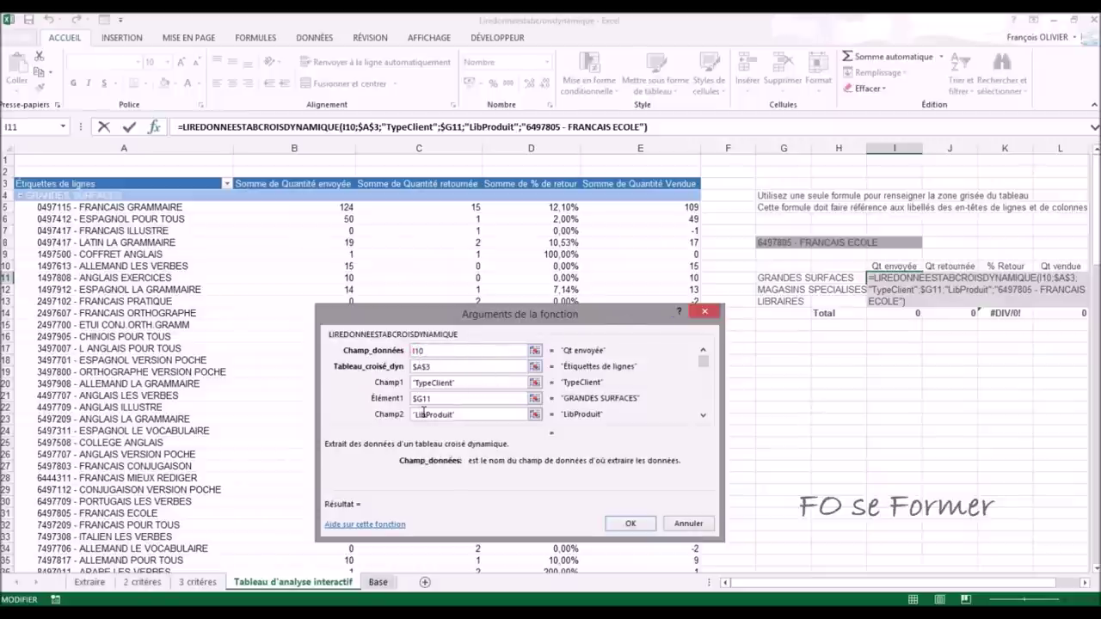
pyautogui.write('$')
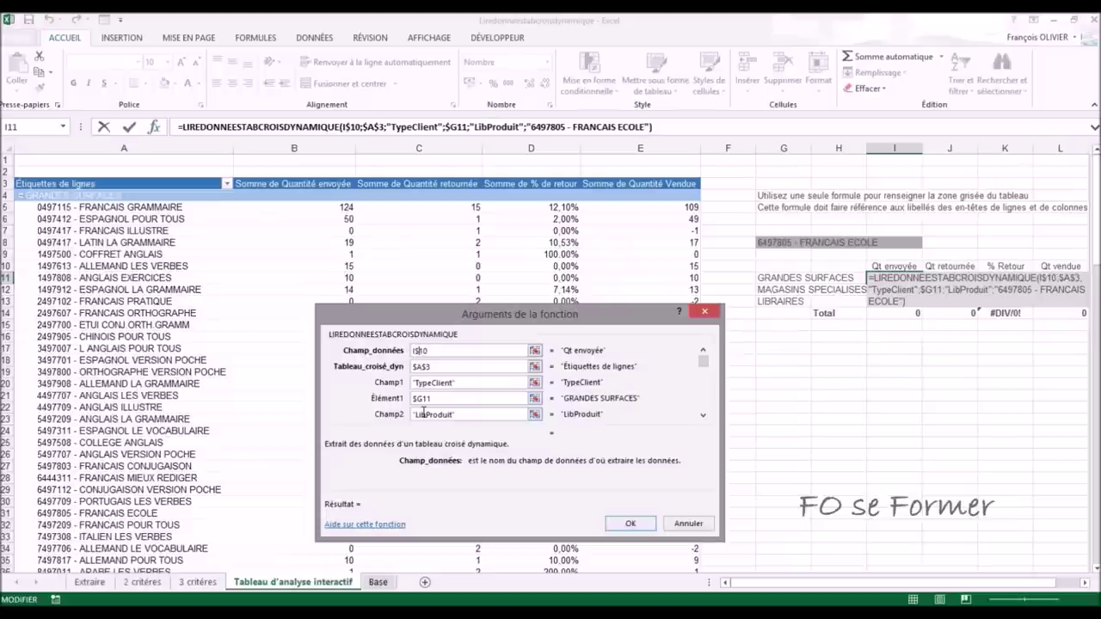
# Step: Replace the hard-coded product item with absolute $G$8 and commit the I11 formula
pyautogui.click(702, 415)
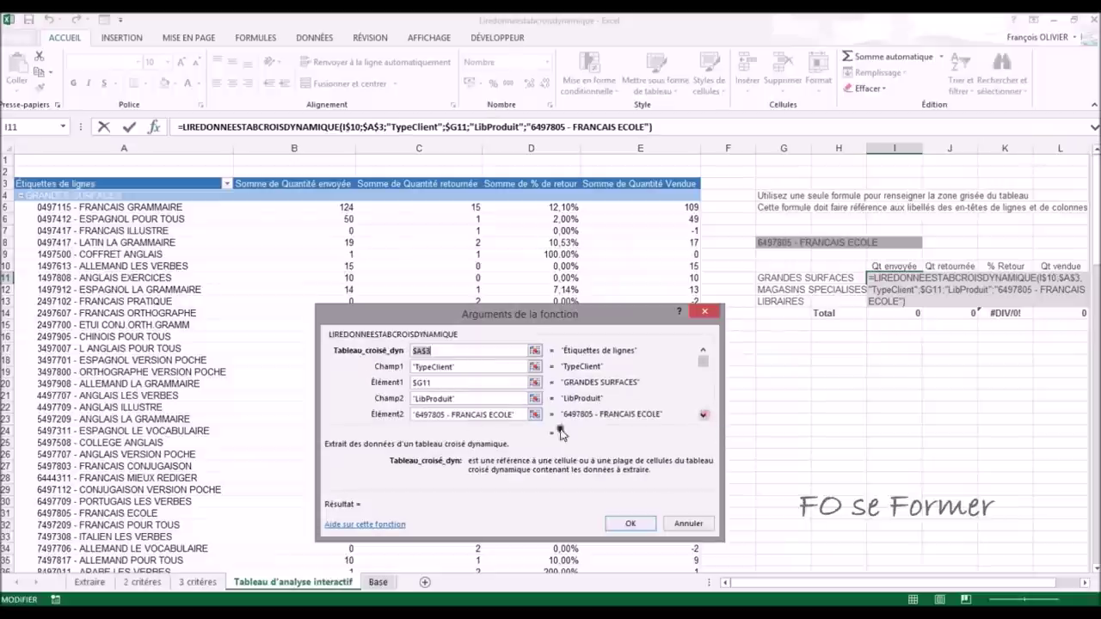
pyautogui.click(514, 414)
pyautogui.press('BackSpace')
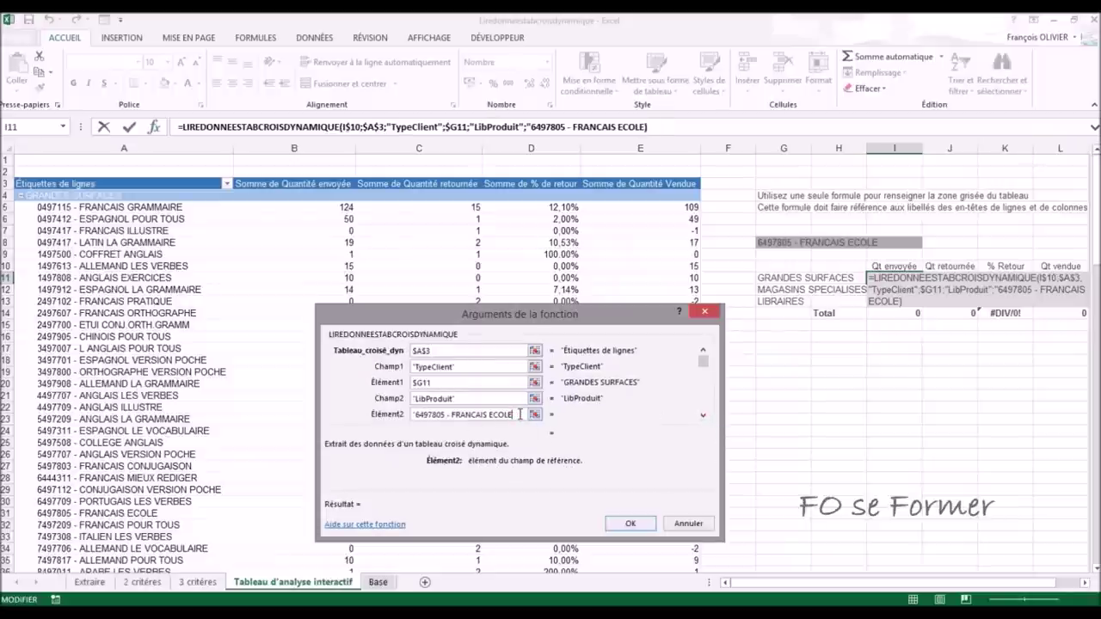
pyautogui.press('BackSpace')
pyautogui.press('BackSpace')
pyautogui.press('BackSpace')
pyautogui.press('BackSpace')
pyautogui.press('BackSpace')
pyautogui.press('BackSpace')
pyautogui.press('BackSpace')
pyautogui.press('BackSpace')
pyautogui.press('BackSpace')
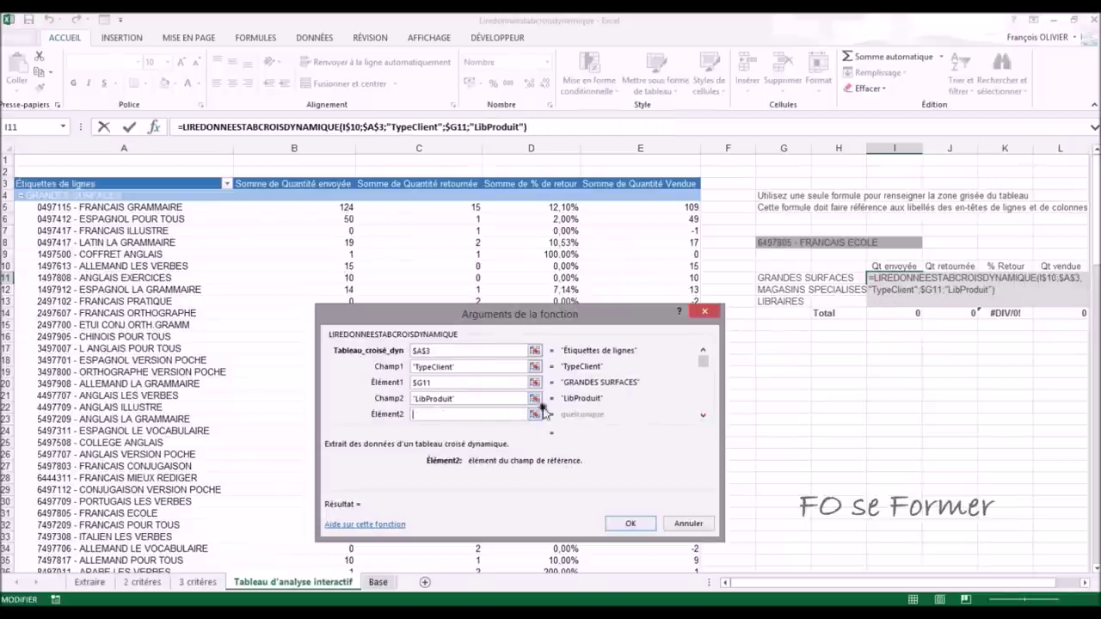
pyautogui.click(776, 244)
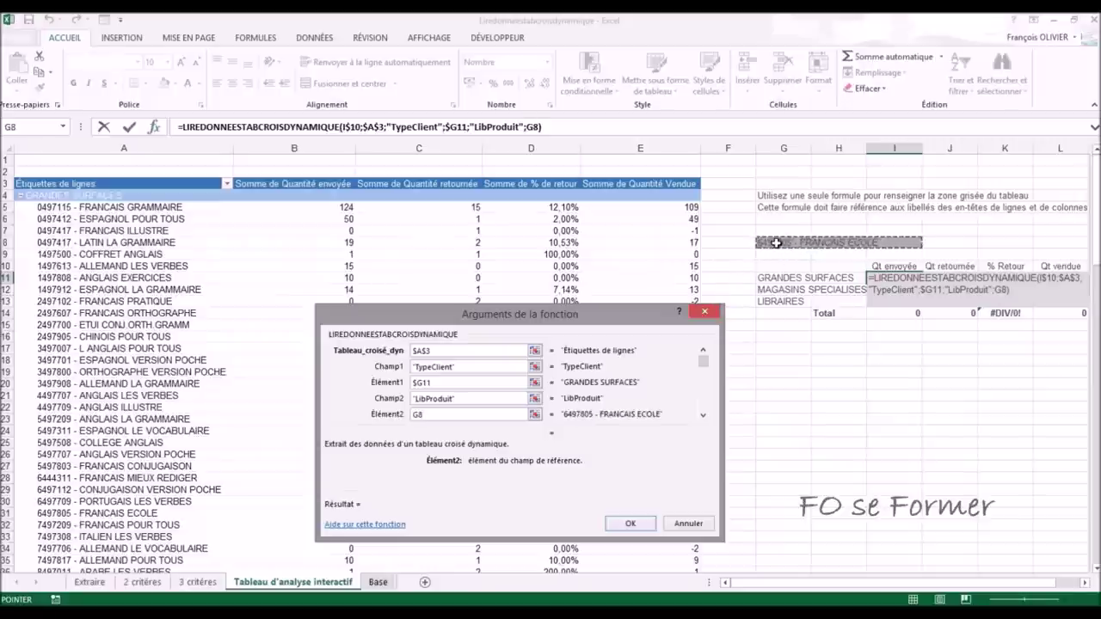
pyautogui.press('F4')
pyautogui.press('Return')
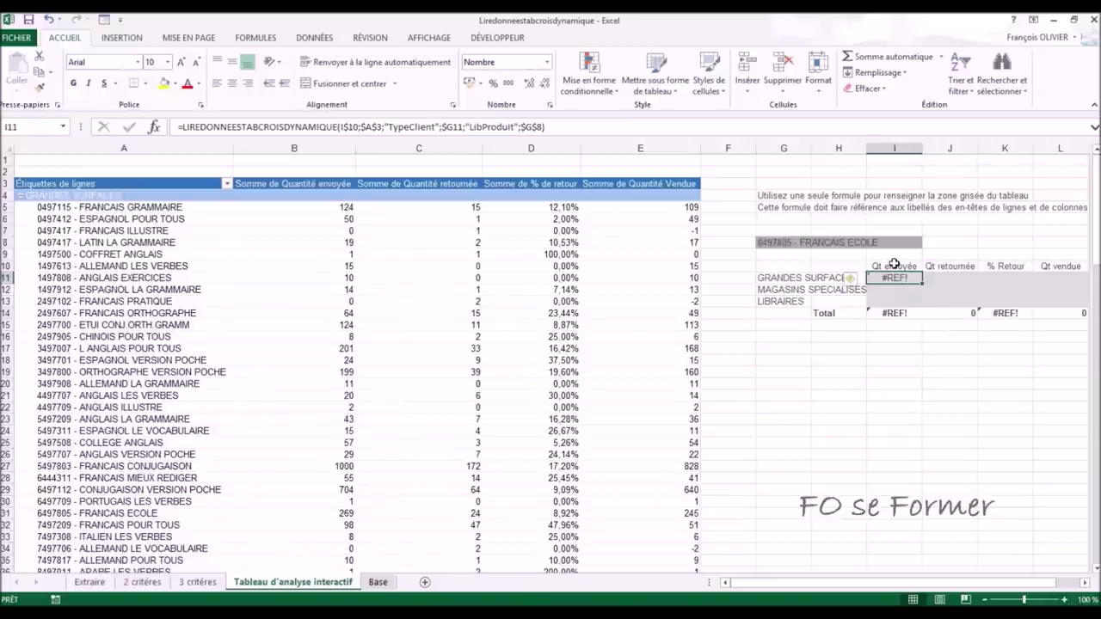
# Step: Reopen and re-confirm the I11 formula arguments, which still return #REF!
pyautogui.click(155, 127)
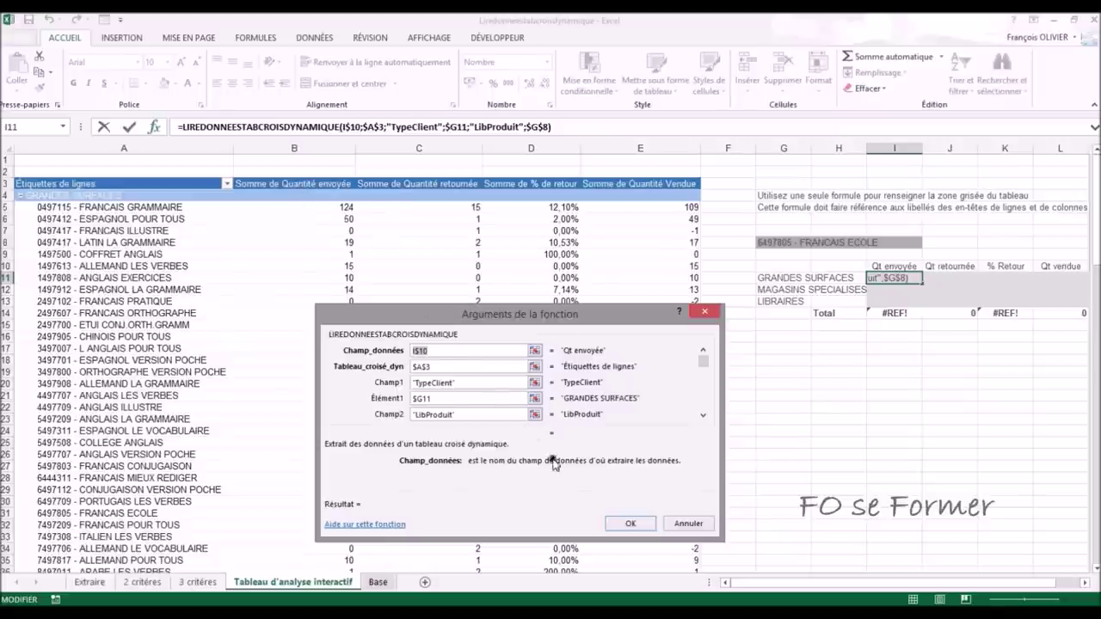
pyautogui.click(628, 524)
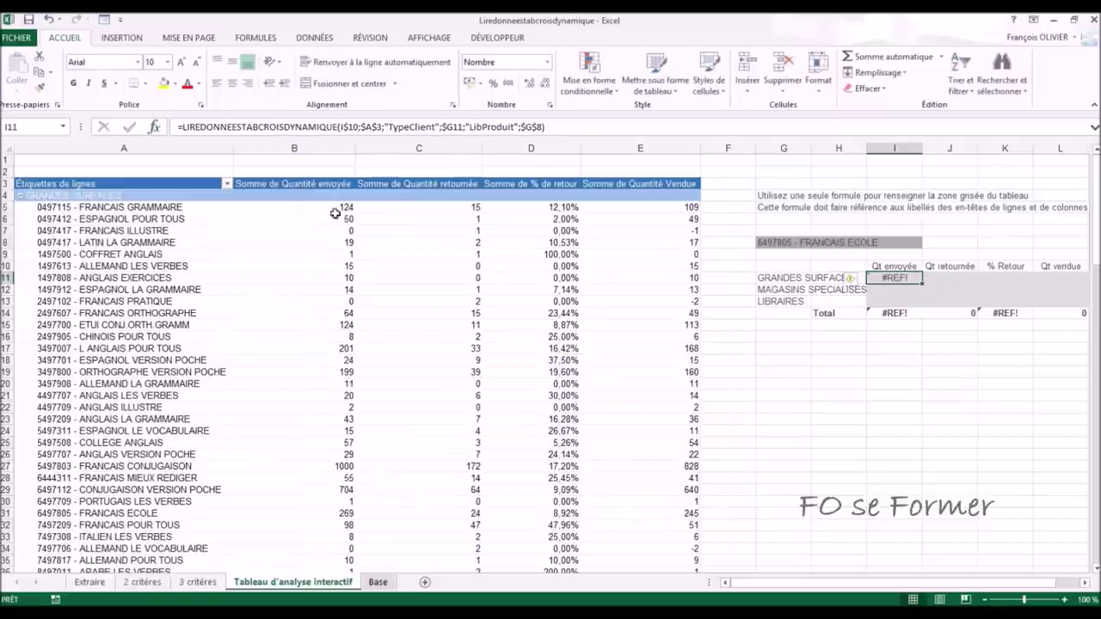
pyautogui.click(322, 184)
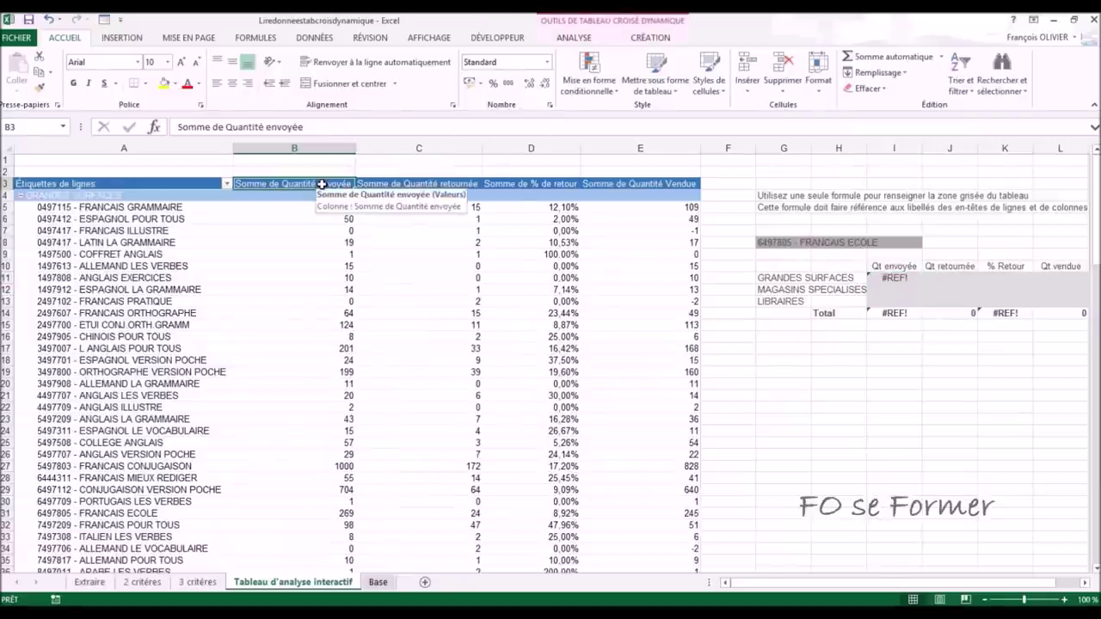
# Step: Rename the Somme de Quantité envoyée value field to Qt envoyée
pyautogui.rightClick(322, 184)
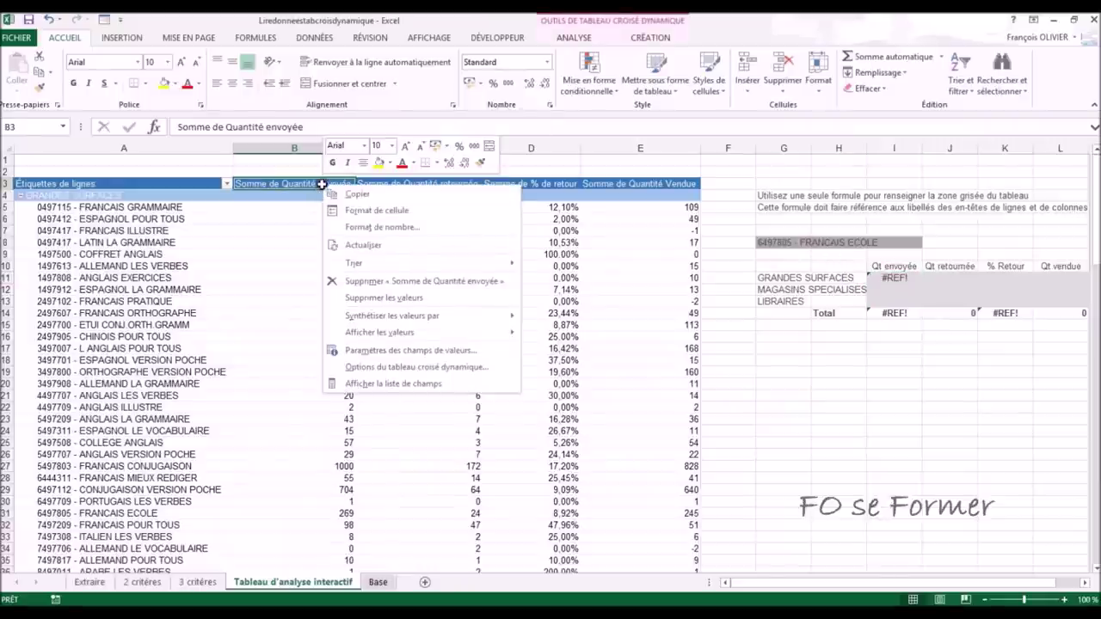
pyautogui.click(414, 352)
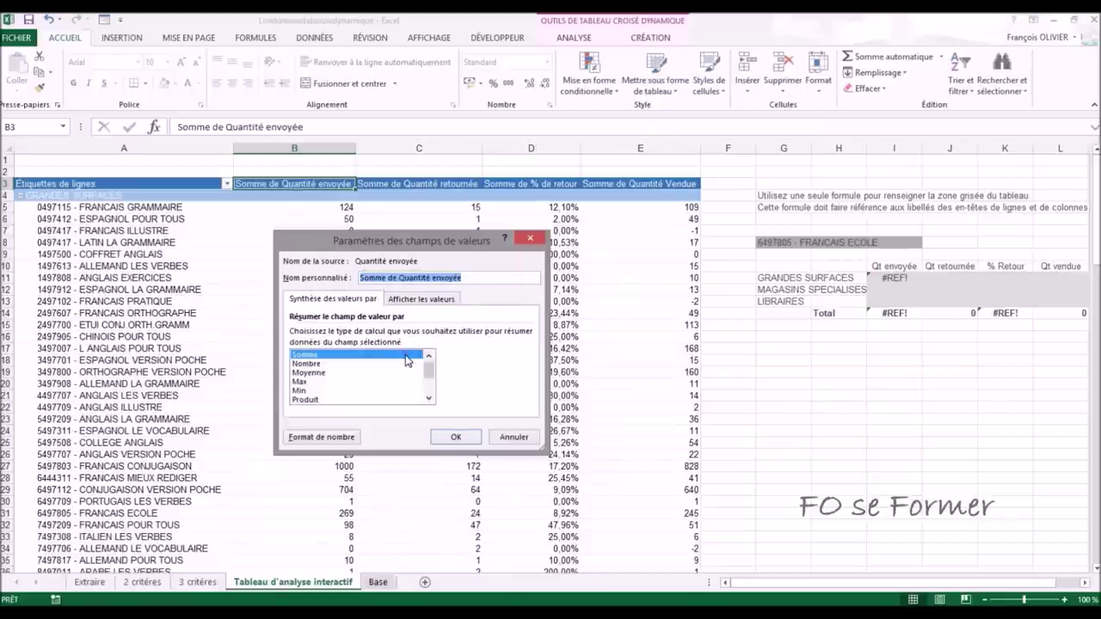
pyautogui.write('Qt')
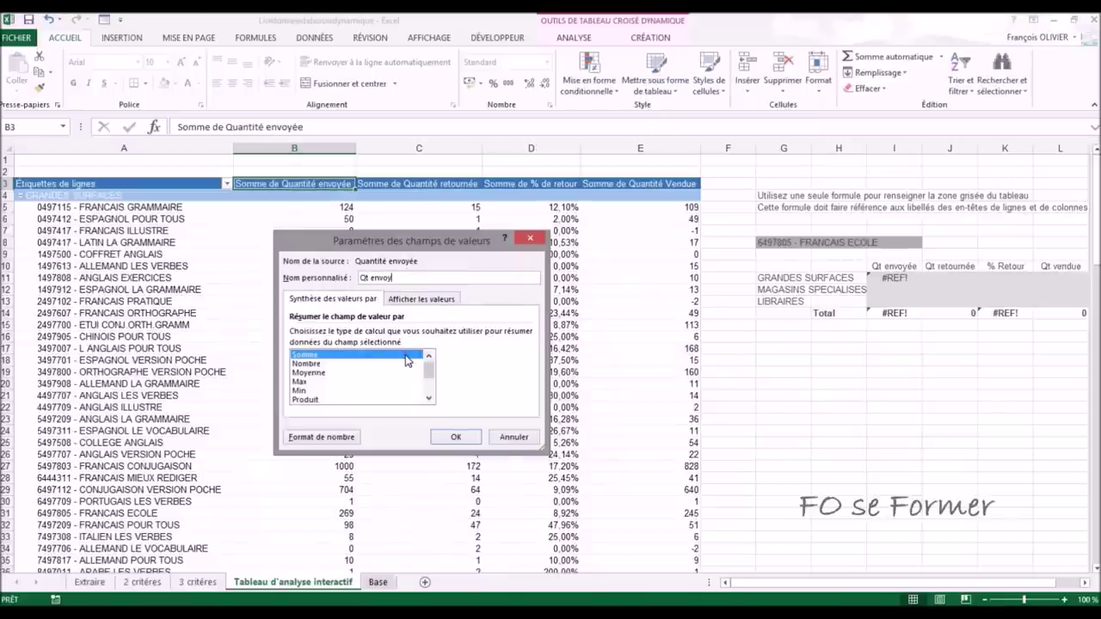
pyautogui.press('Return')
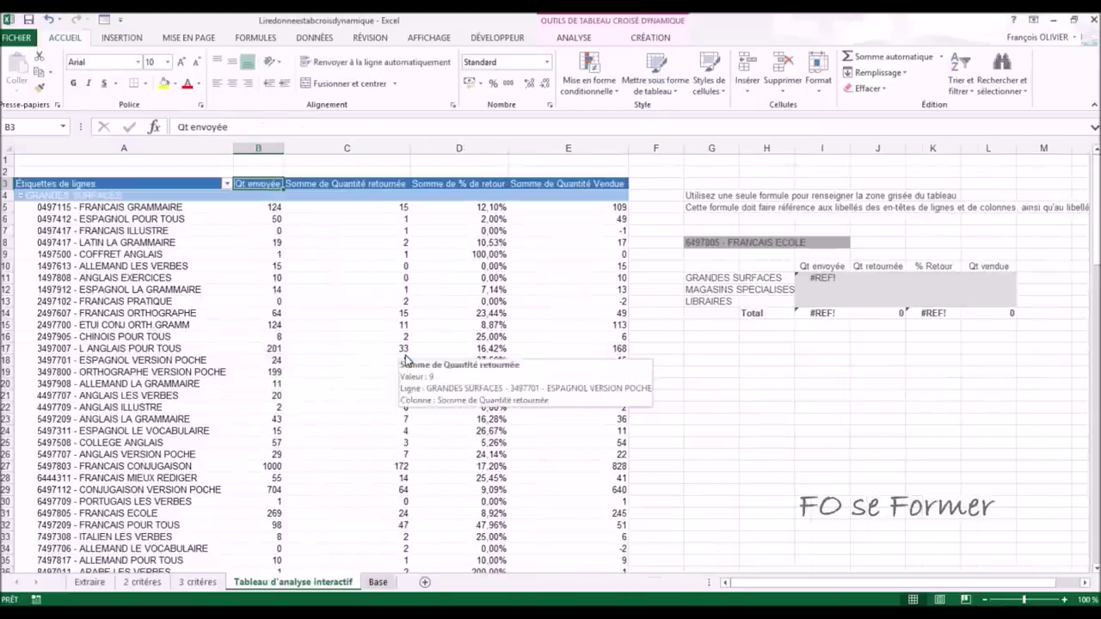
# Step: Rename the Quantité retournée value field to Qt retournée
pyautogui.click(351, 183)
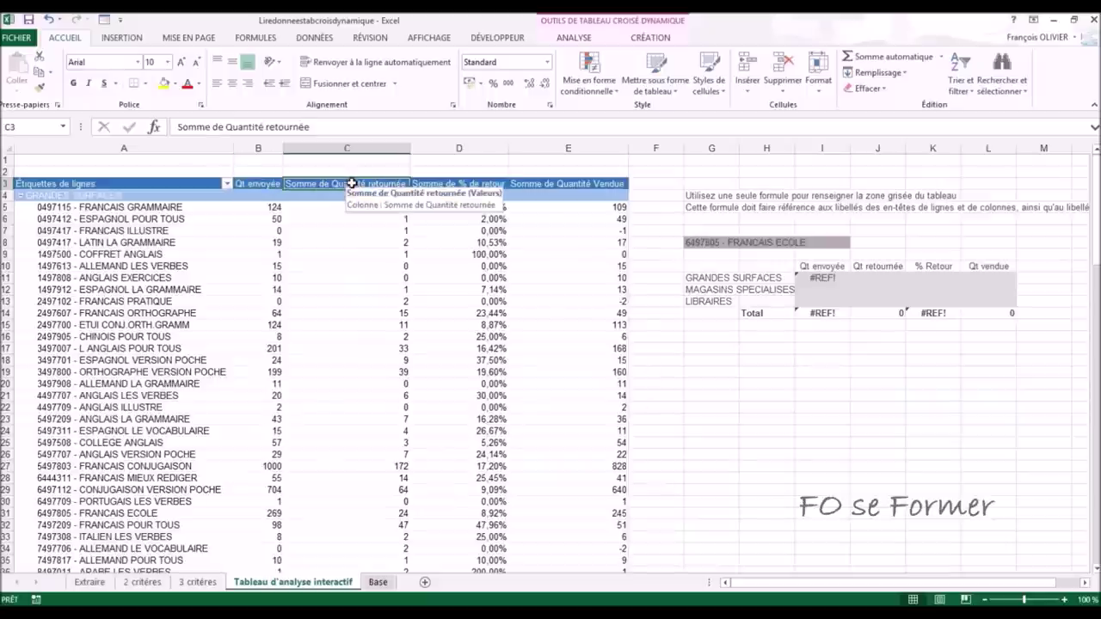
pyautogui.rightClick(351, 183)
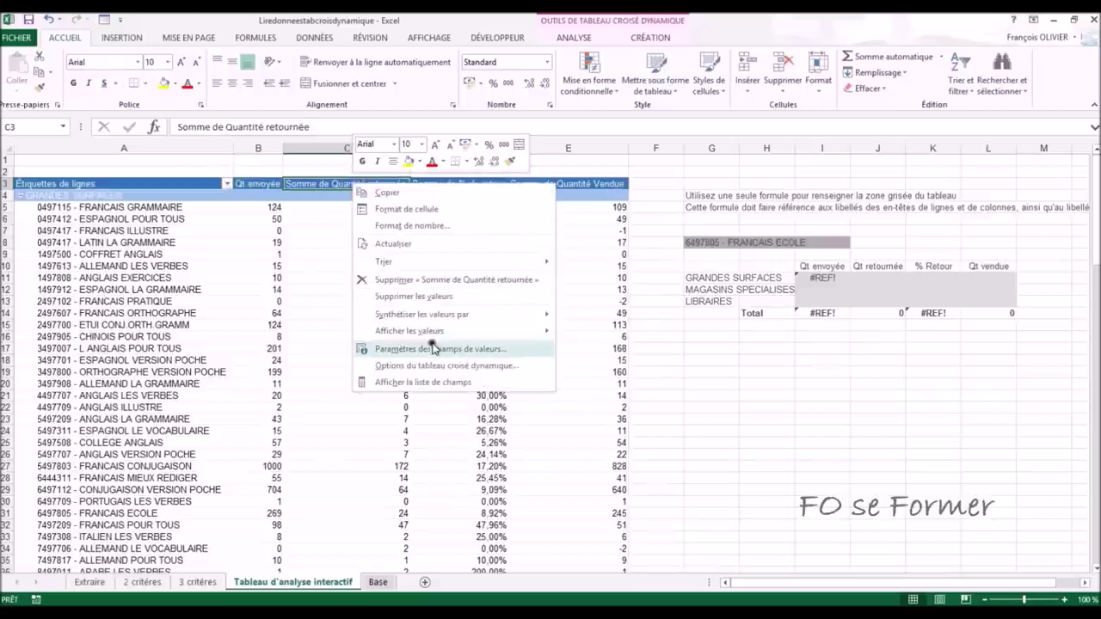
pyautogui.click(409, 348)
pyautogui.moveTo(454, 272); pyautogui.dragTo(380, 272)
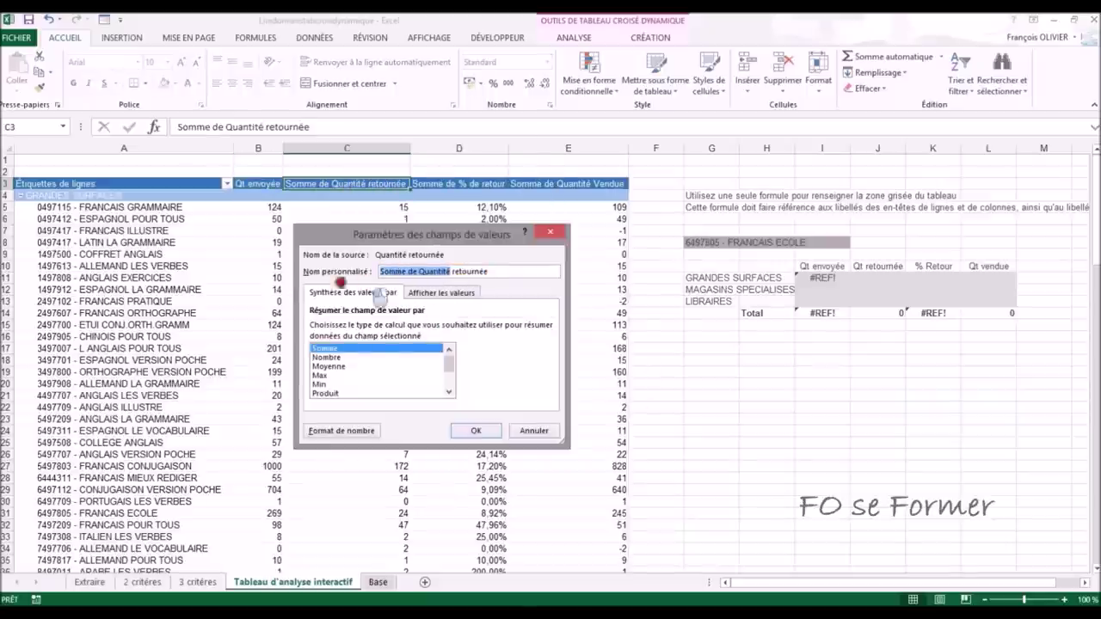
pyautogui.write('Qt')
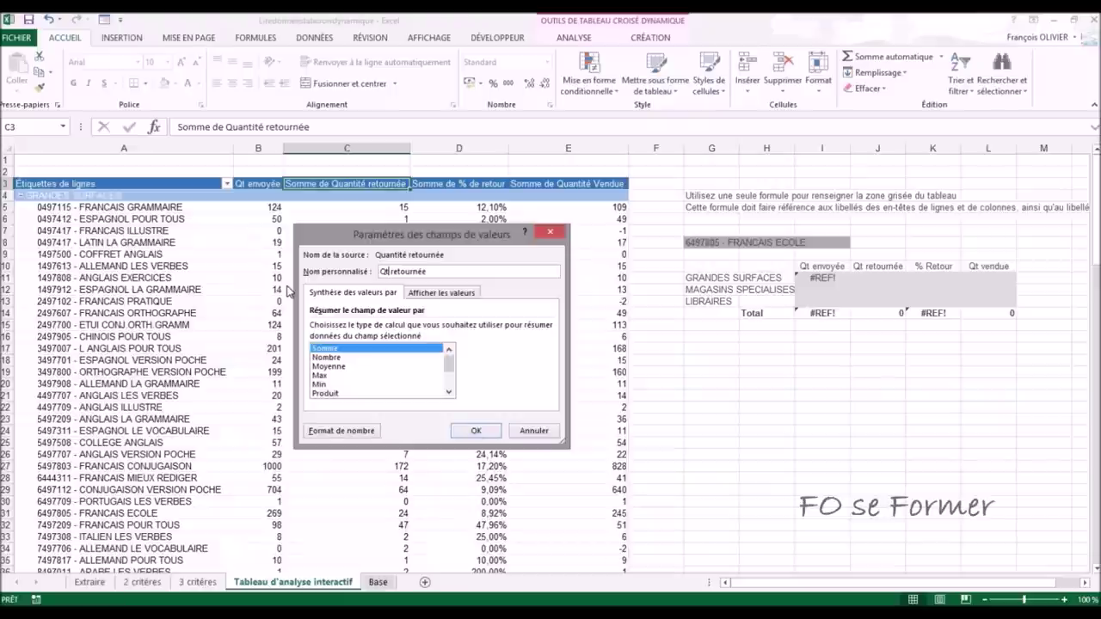
pyautogui.press('Return')
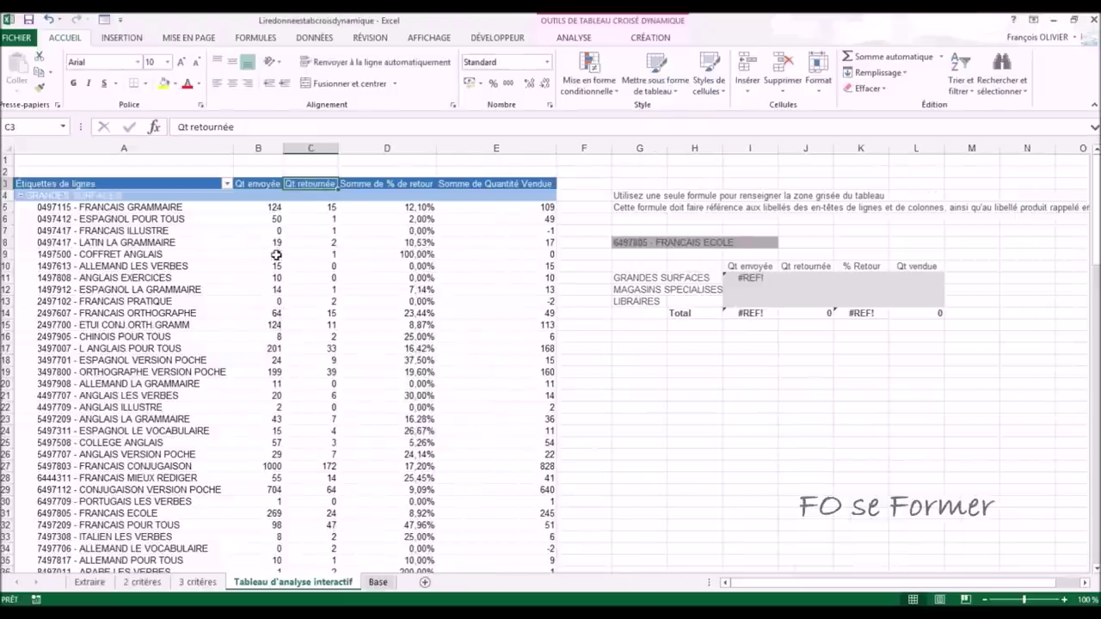
# Step: Rename the % de retour value field to % retour
pyautogui.click(378, 176)
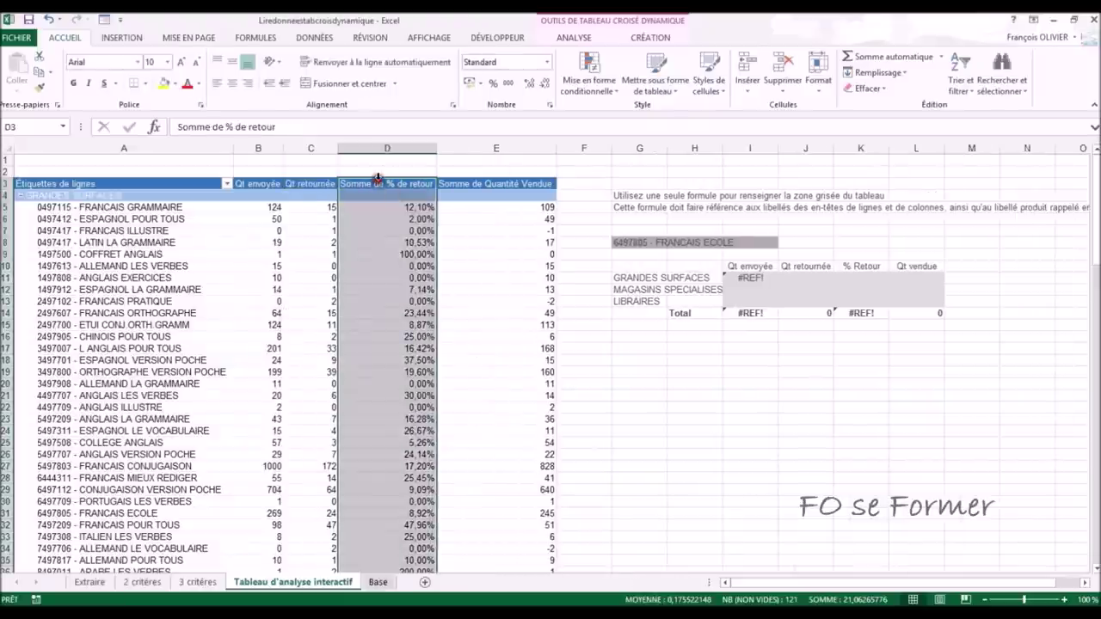
pyautogui.click(379, 186)
pyautogui.rightClick(379, 187)
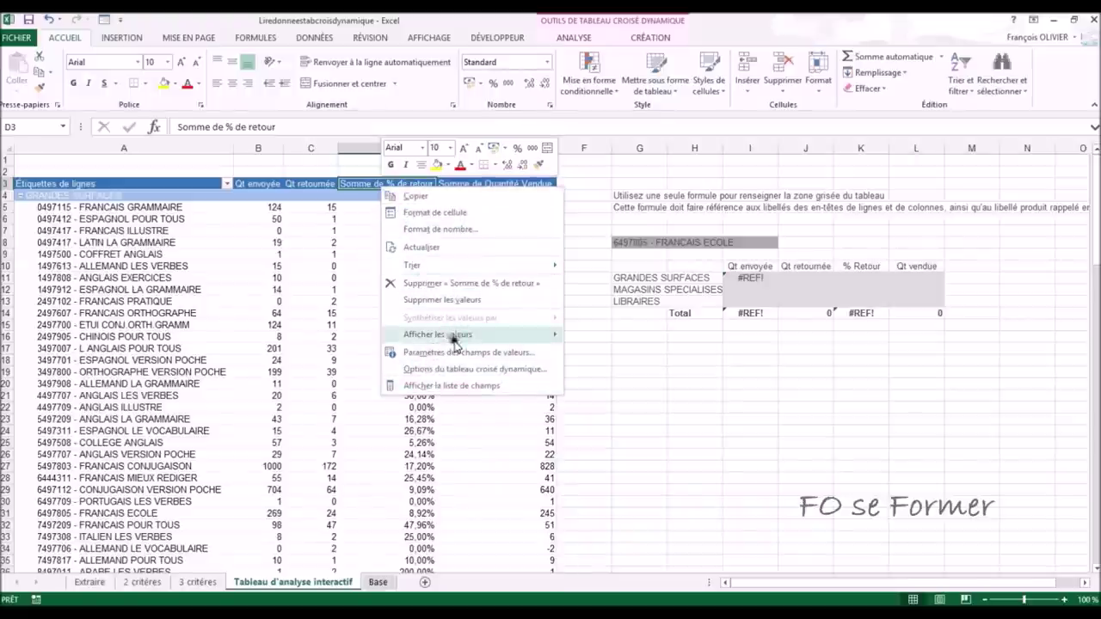
pyautogui.click(452, 352)
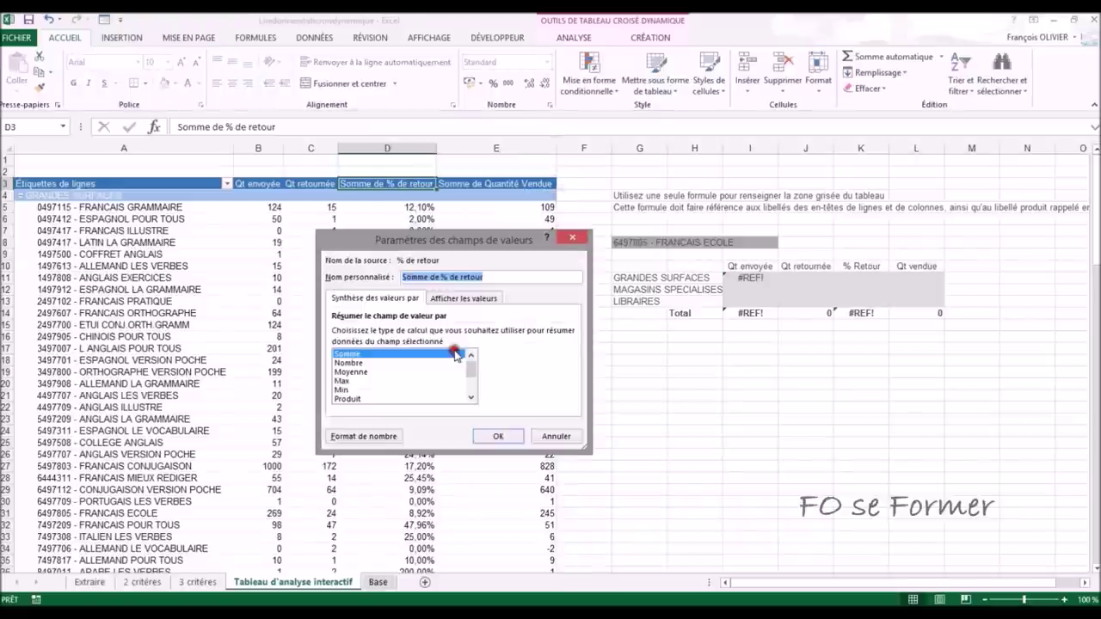
pyautogui.click(438, 277)
pyautogui.press('BackSpace')
pyautogui.press('BackSpace')
pyautogui.press('BackSpace')
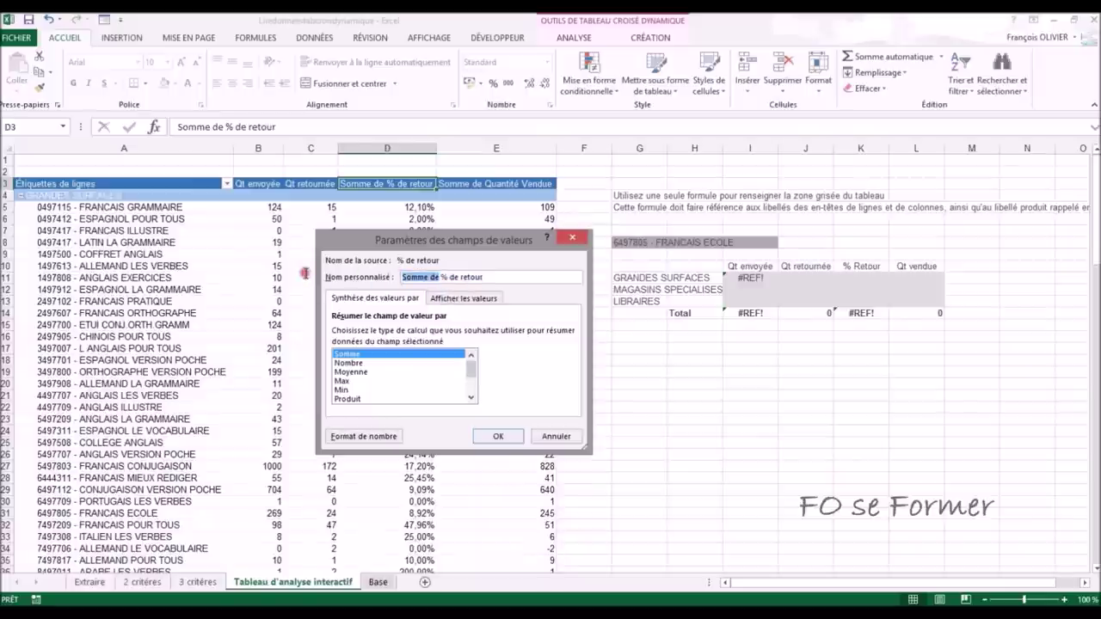
pyautogui.click(410, 277)
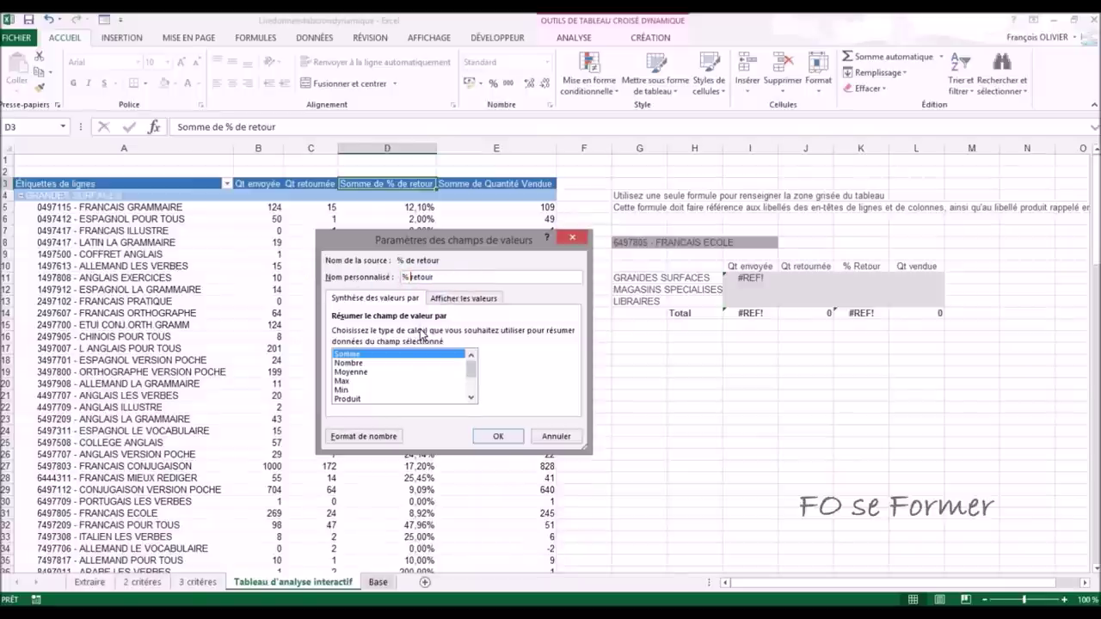
pyautogui.click(498, 436)
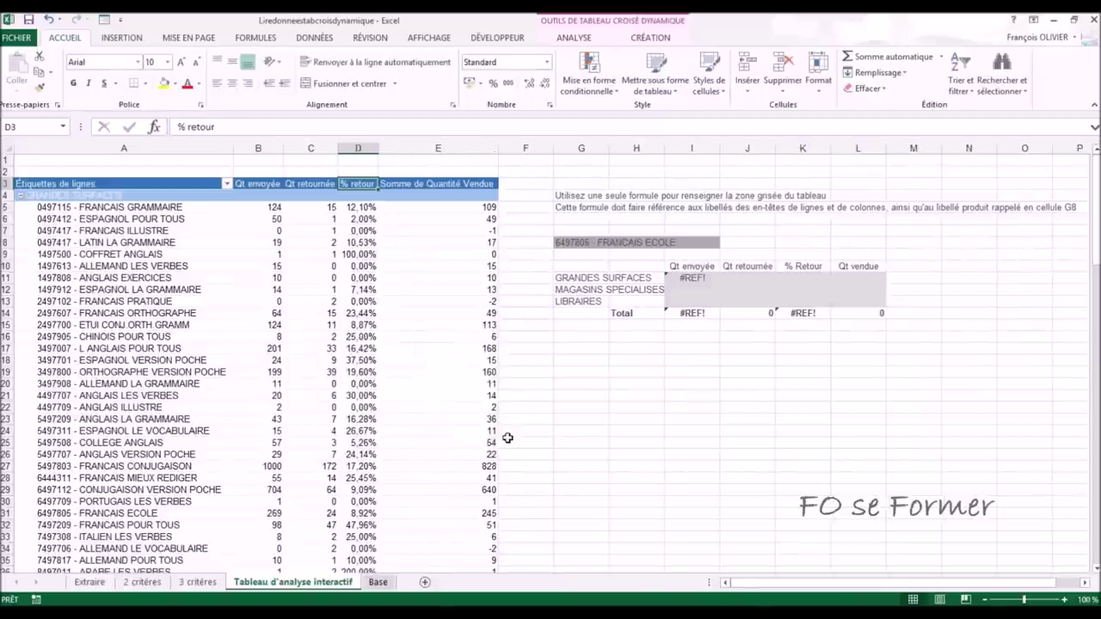
# Step: Rename the Somme de Quantité Vendue value field to Qt Vendue
pyautogui.click(454, 183)
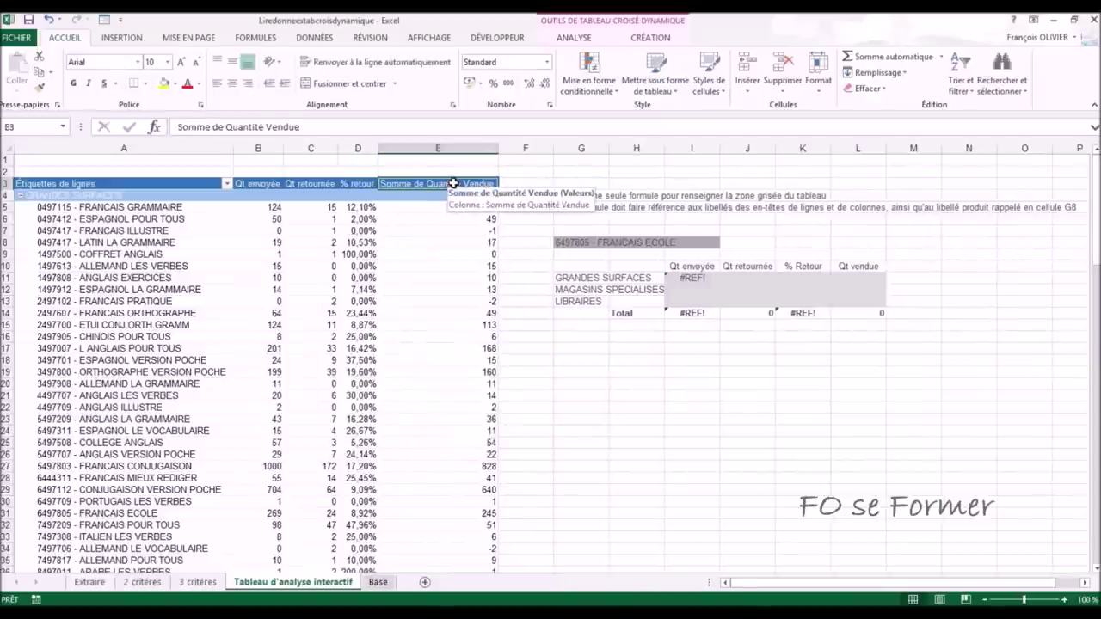
pyautogui.rightClick(454, 183)
pyautogui.click(509, 349)
pyautogui.click(528, 274)
pyautogui.moveTo(528, 274); pyautogui.dragTo(342, 266)
pyautogui.write('Qt Vendue')
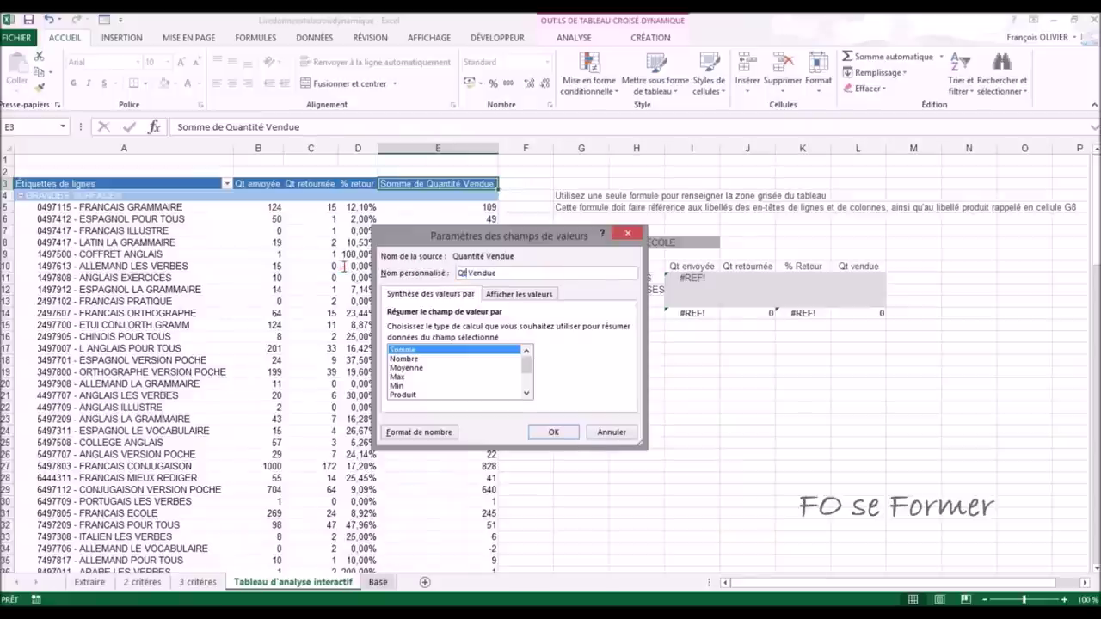
pyautogui.press('Return')
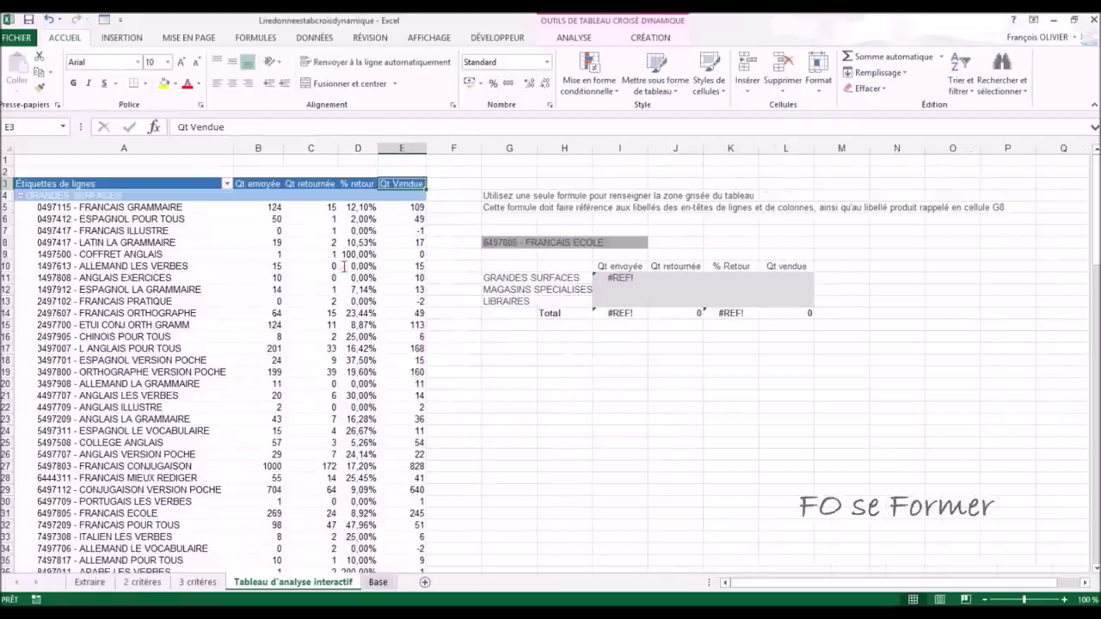
pyautogui.click(619, 278)
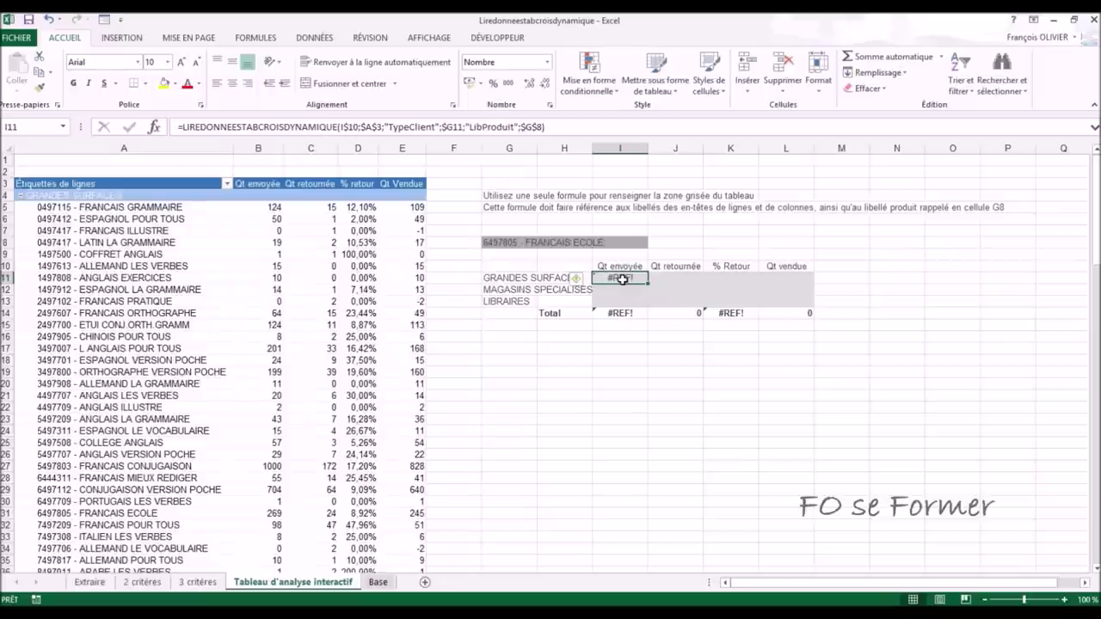
# Step: Change I11's data field argument from I$10 to T(I$10) so it returns 269
pyautogui.click(154, 127)
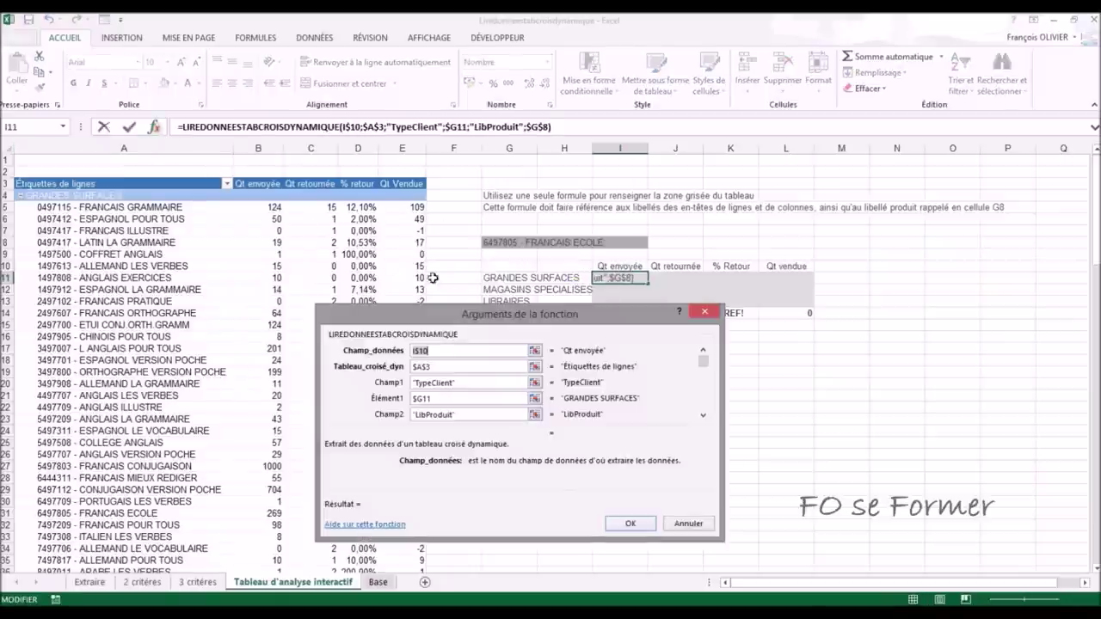
pyautogui.doubleClick(435, 352)
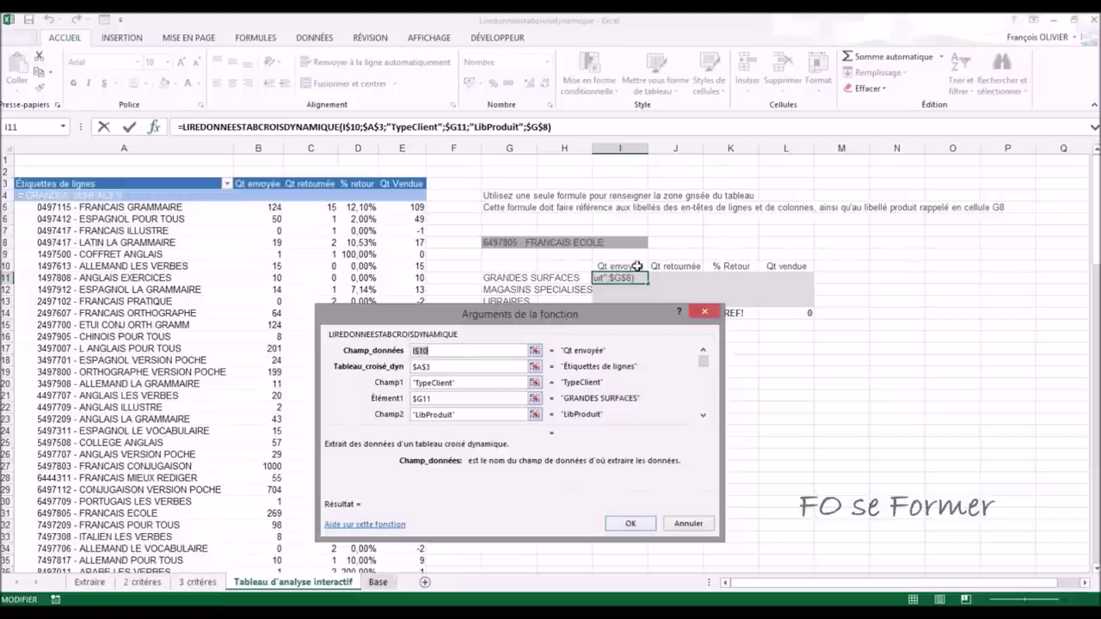
pyautogui.click(415, 351)
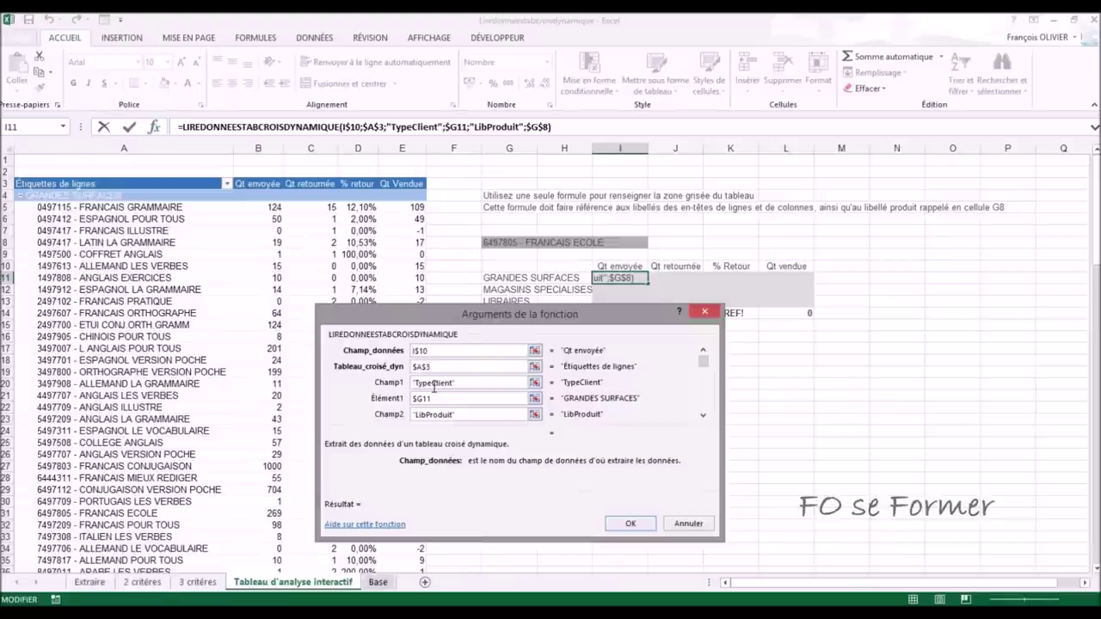
pyautogui.write('t')
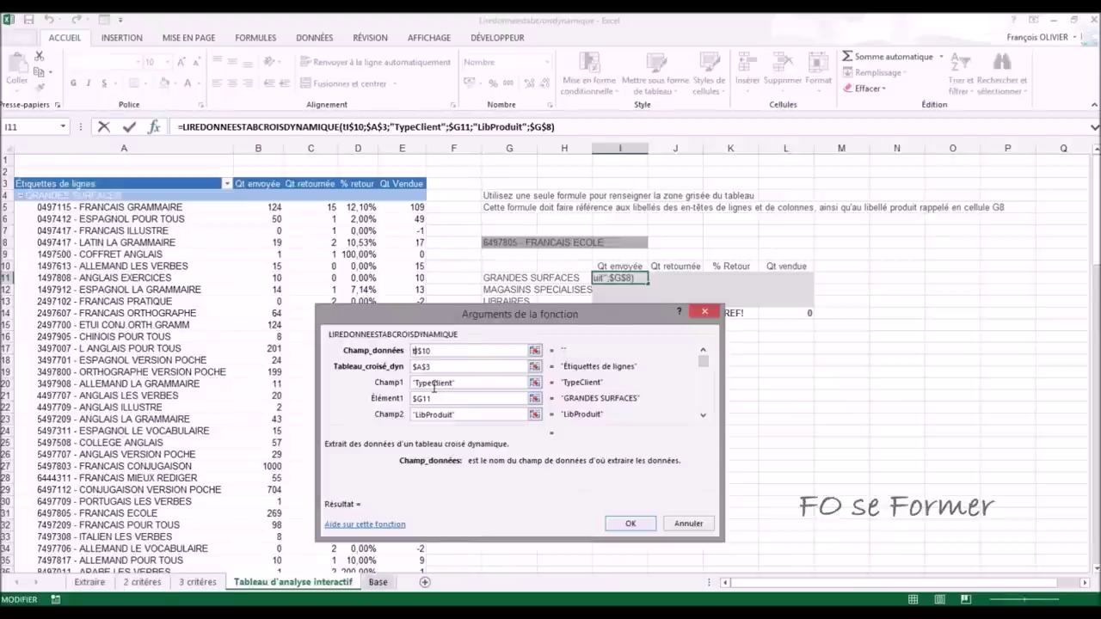
pyautogui.write('!')
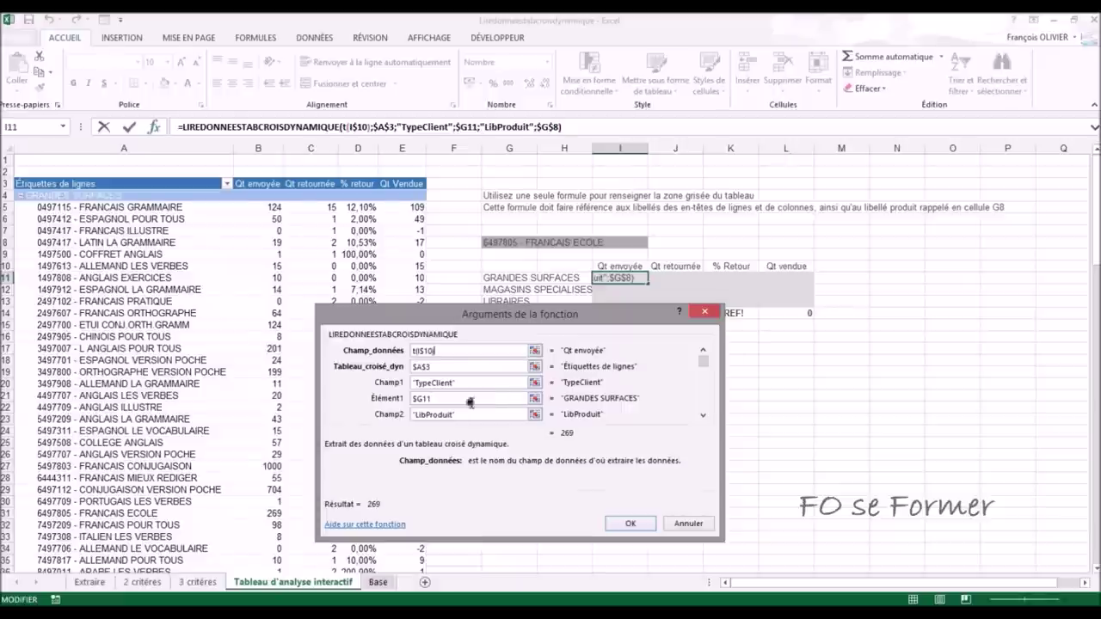
pyautogui.click(629, 523)
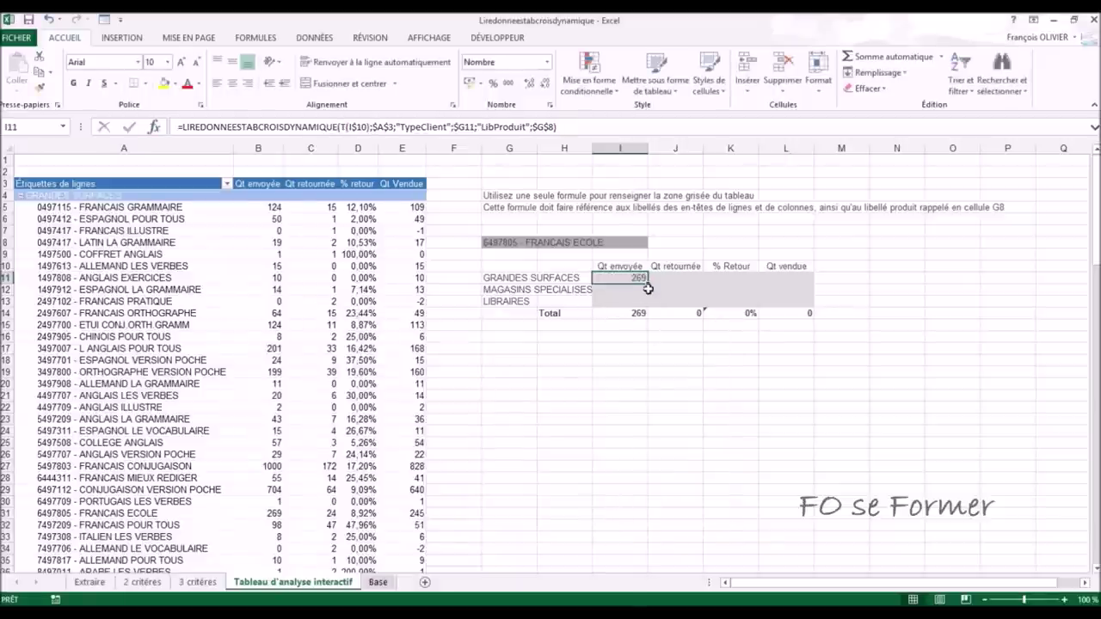
# Step: Fill the I11 formula across the grey grid to L13, giving totals 511, 112 and 399
pyautogui.moveTo(649, 285)
pyautogui.mouseDown()
pyautogui.moveTo(649, 306)
pyautogui.moveTo(808, 307)
pyautogui.mouseUp()
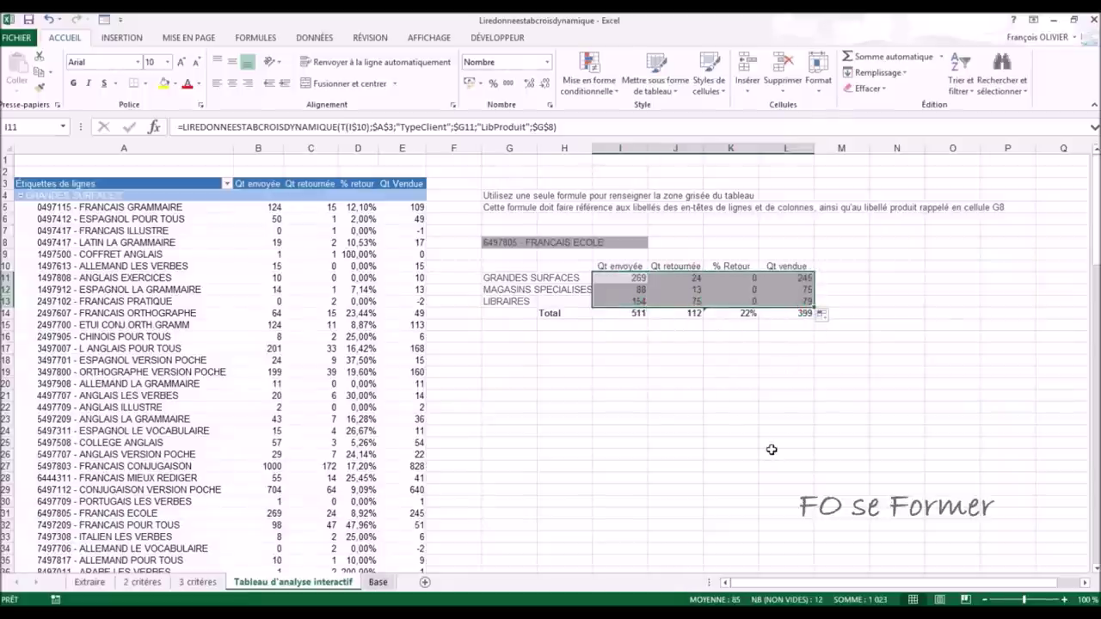
pyautogui.click(739, 280)
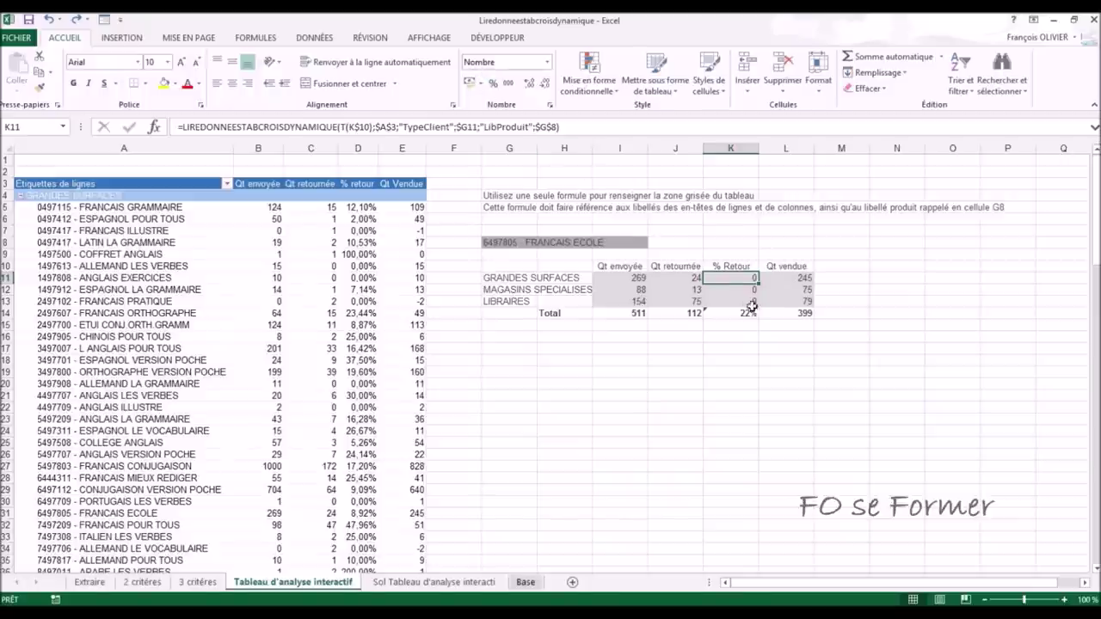
pyautogui.moveTo(748, 280); pyautogui.dragTo(745, 303)
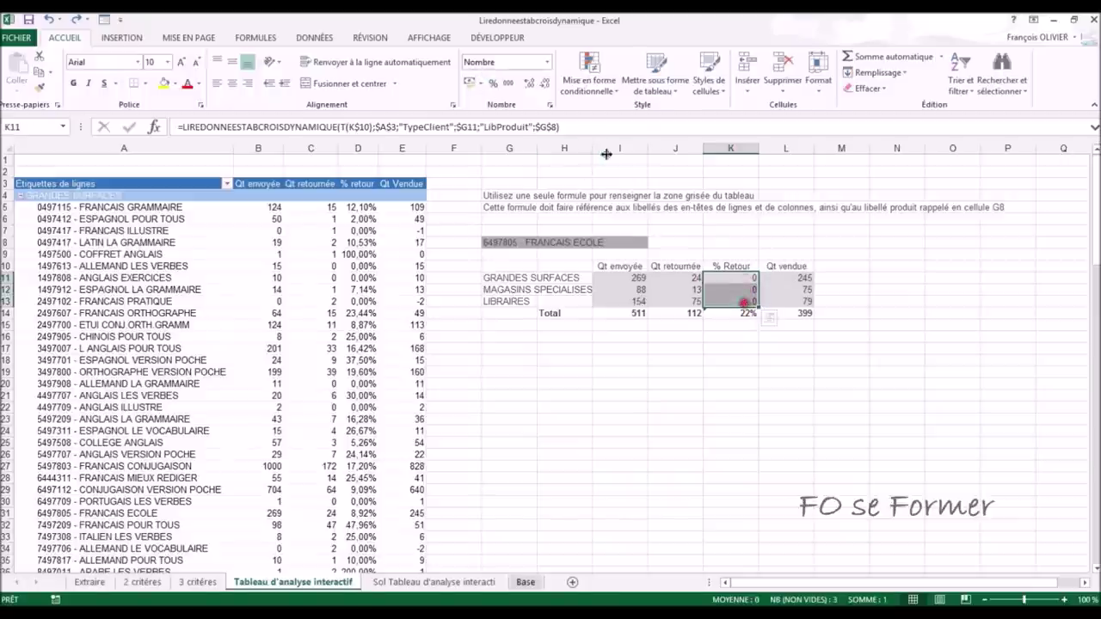
# Step: Format % Retour K11:K14 as two-decimal percentages: 8,92%, 14,77%, 48,70%, total 21,92%
pyautogui.click(494, 83)
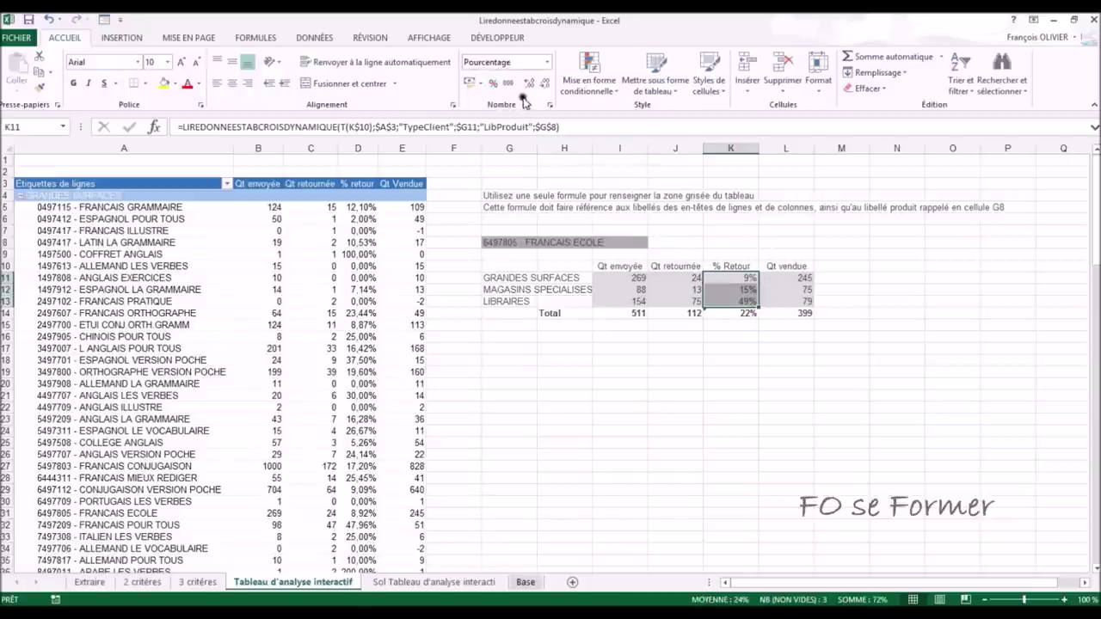
pyautogui.click(529, 84)
pyautogui.click(529, 84)
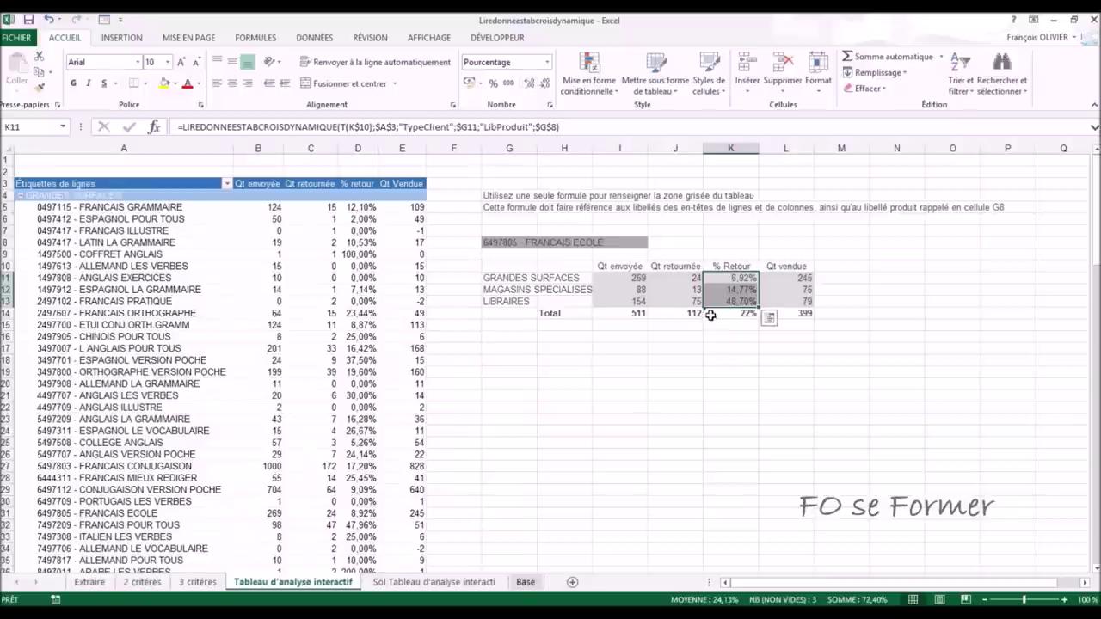
pyautogui.click(718, 313)
pyautogui.click(531, 83)
pyautogui.click(532, 83)
pyautogui.click(646, 374)
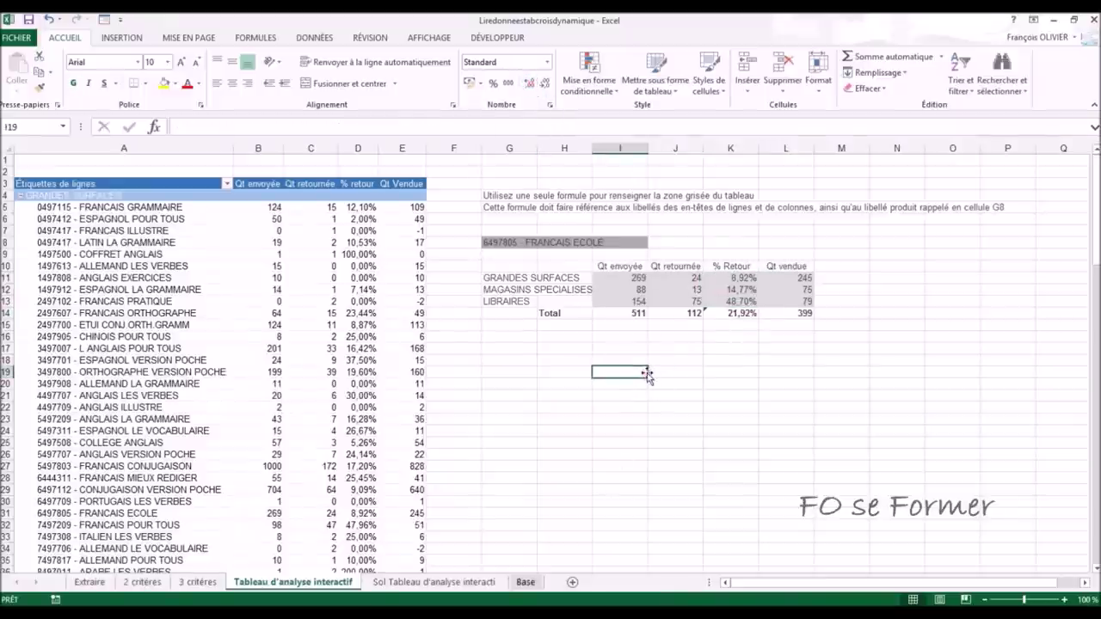